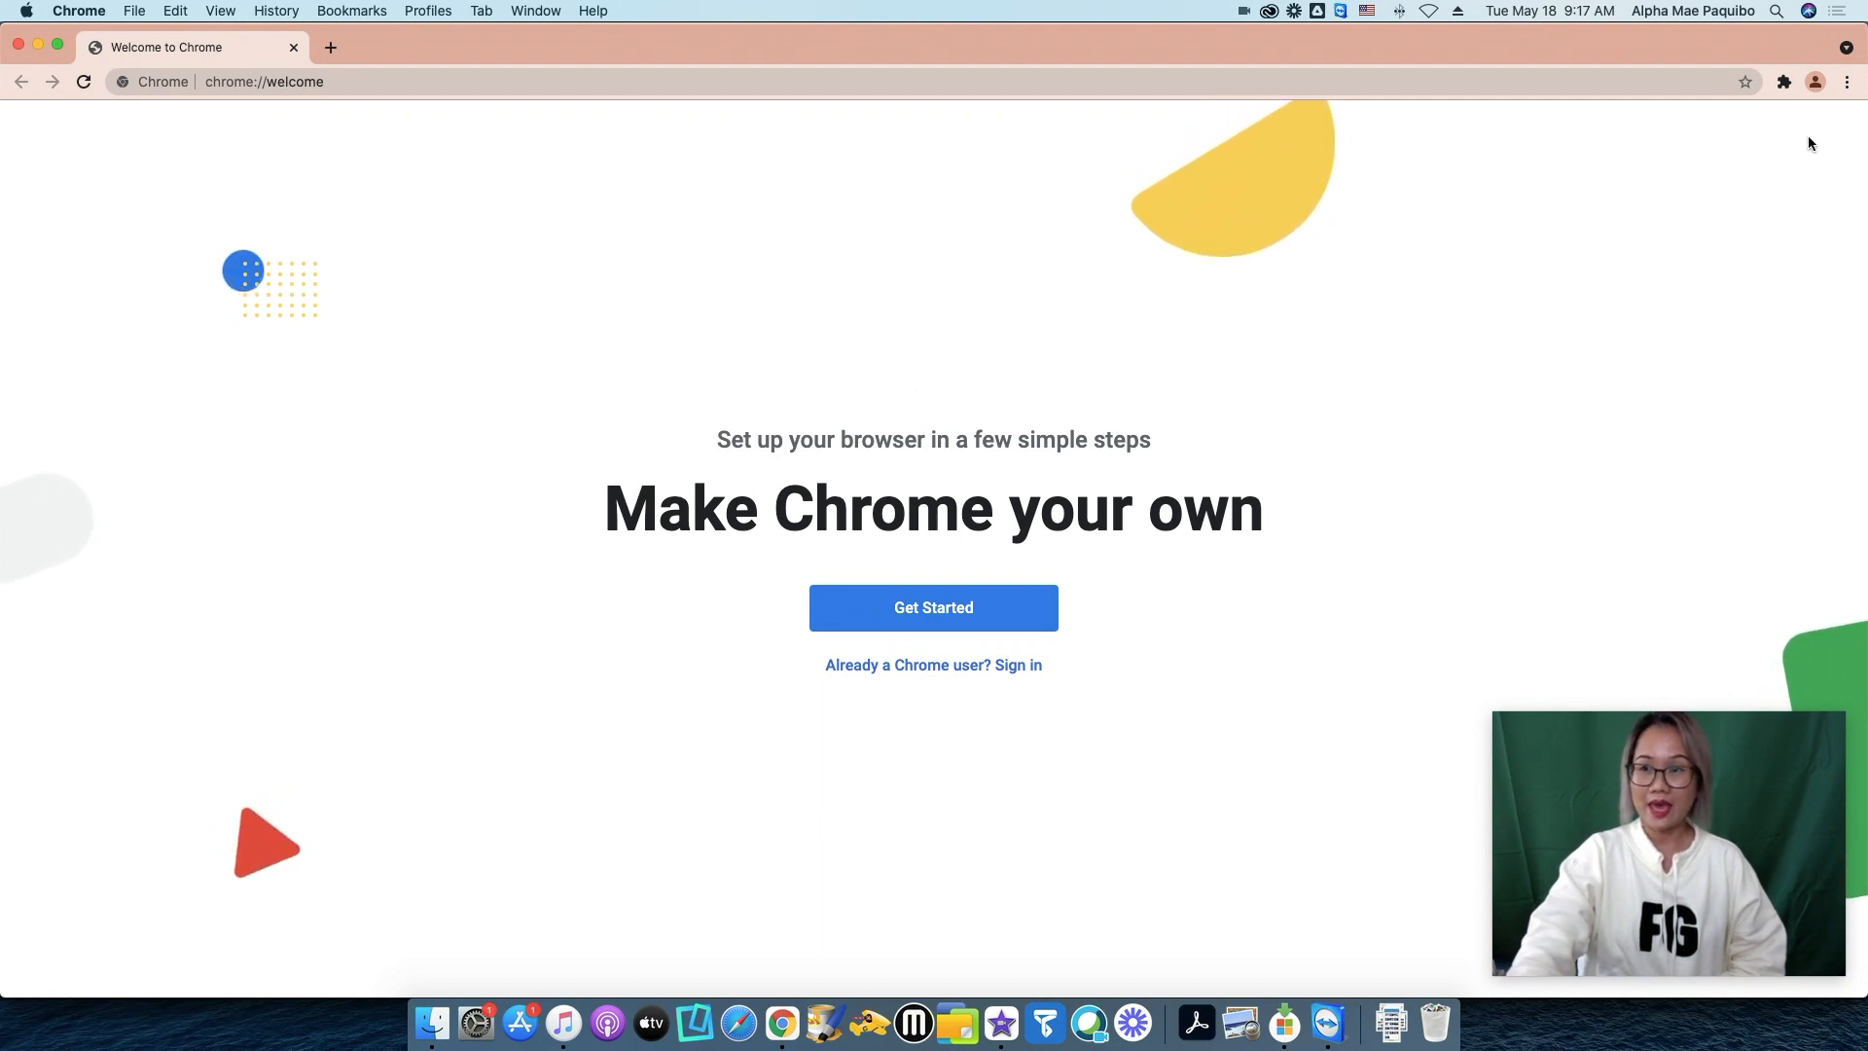
From the Chrome profile menu, choose 'Turn on sync…' to reach the Google sign-in page.
click(1815, 83)
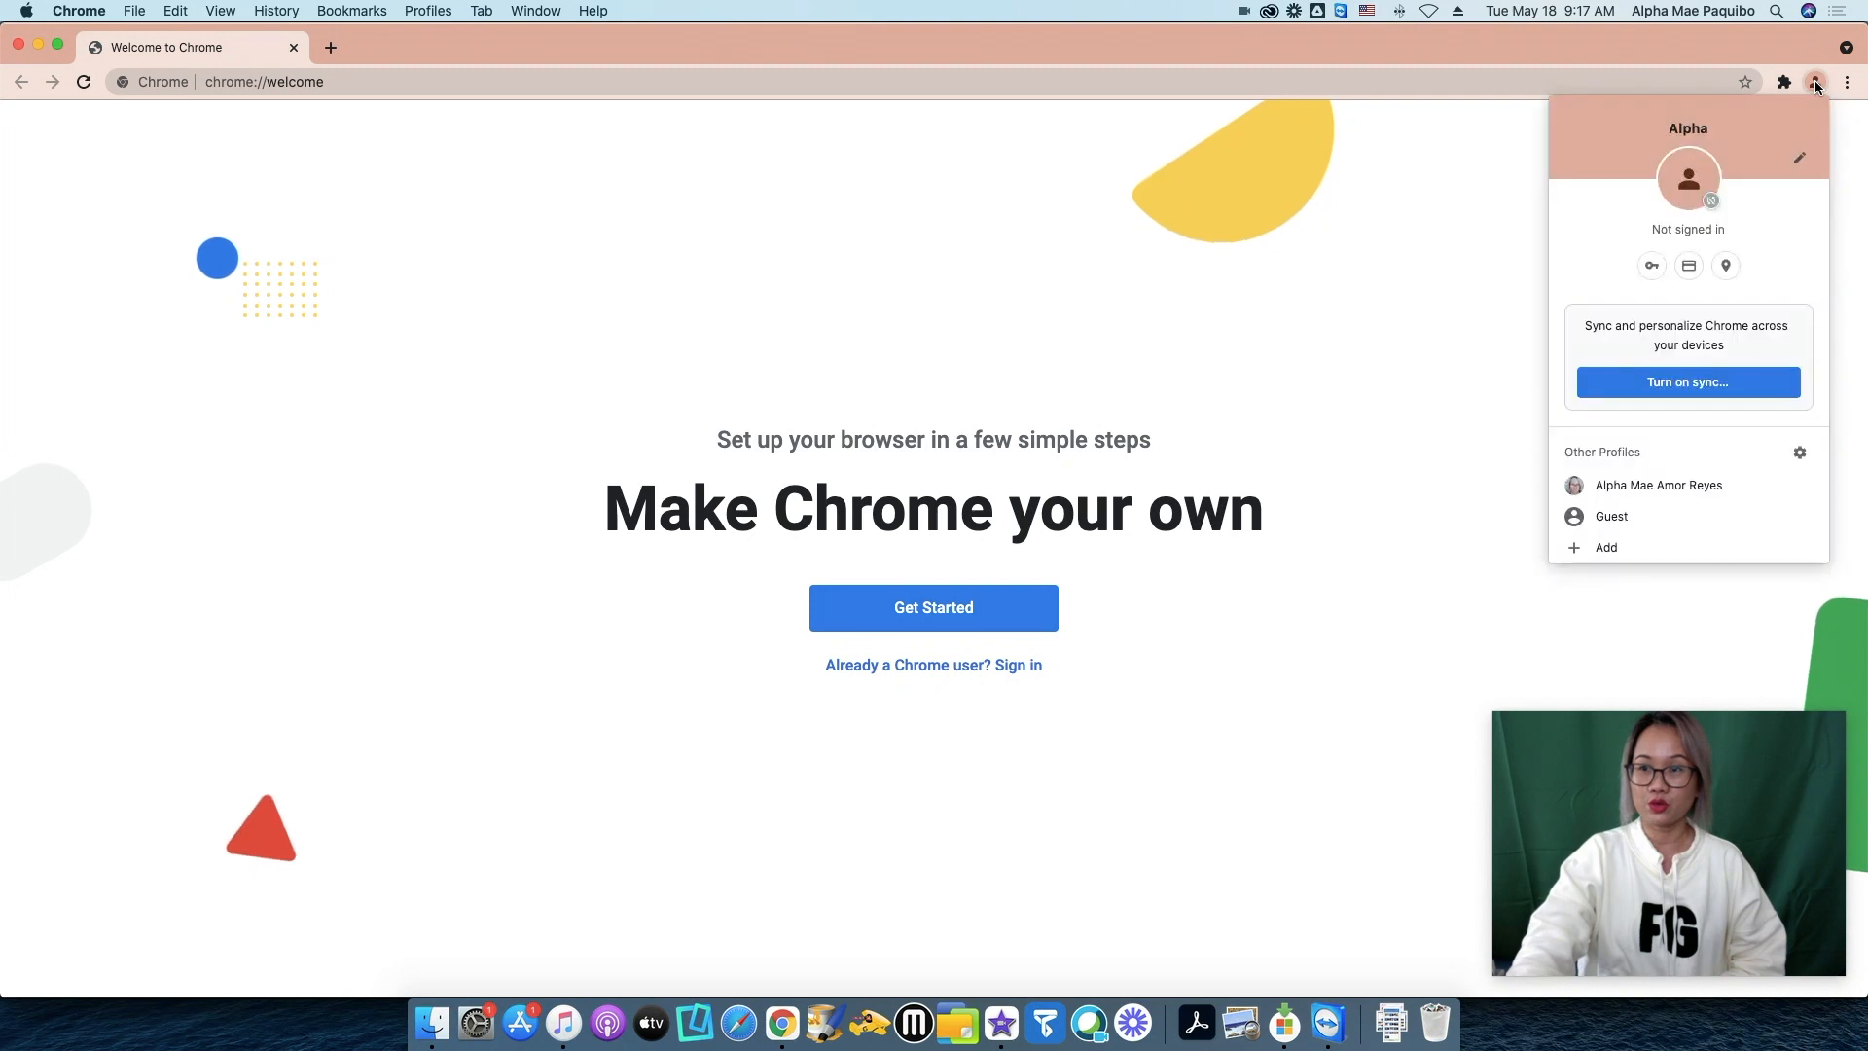
click(1815, 83)
click(1815, 82)
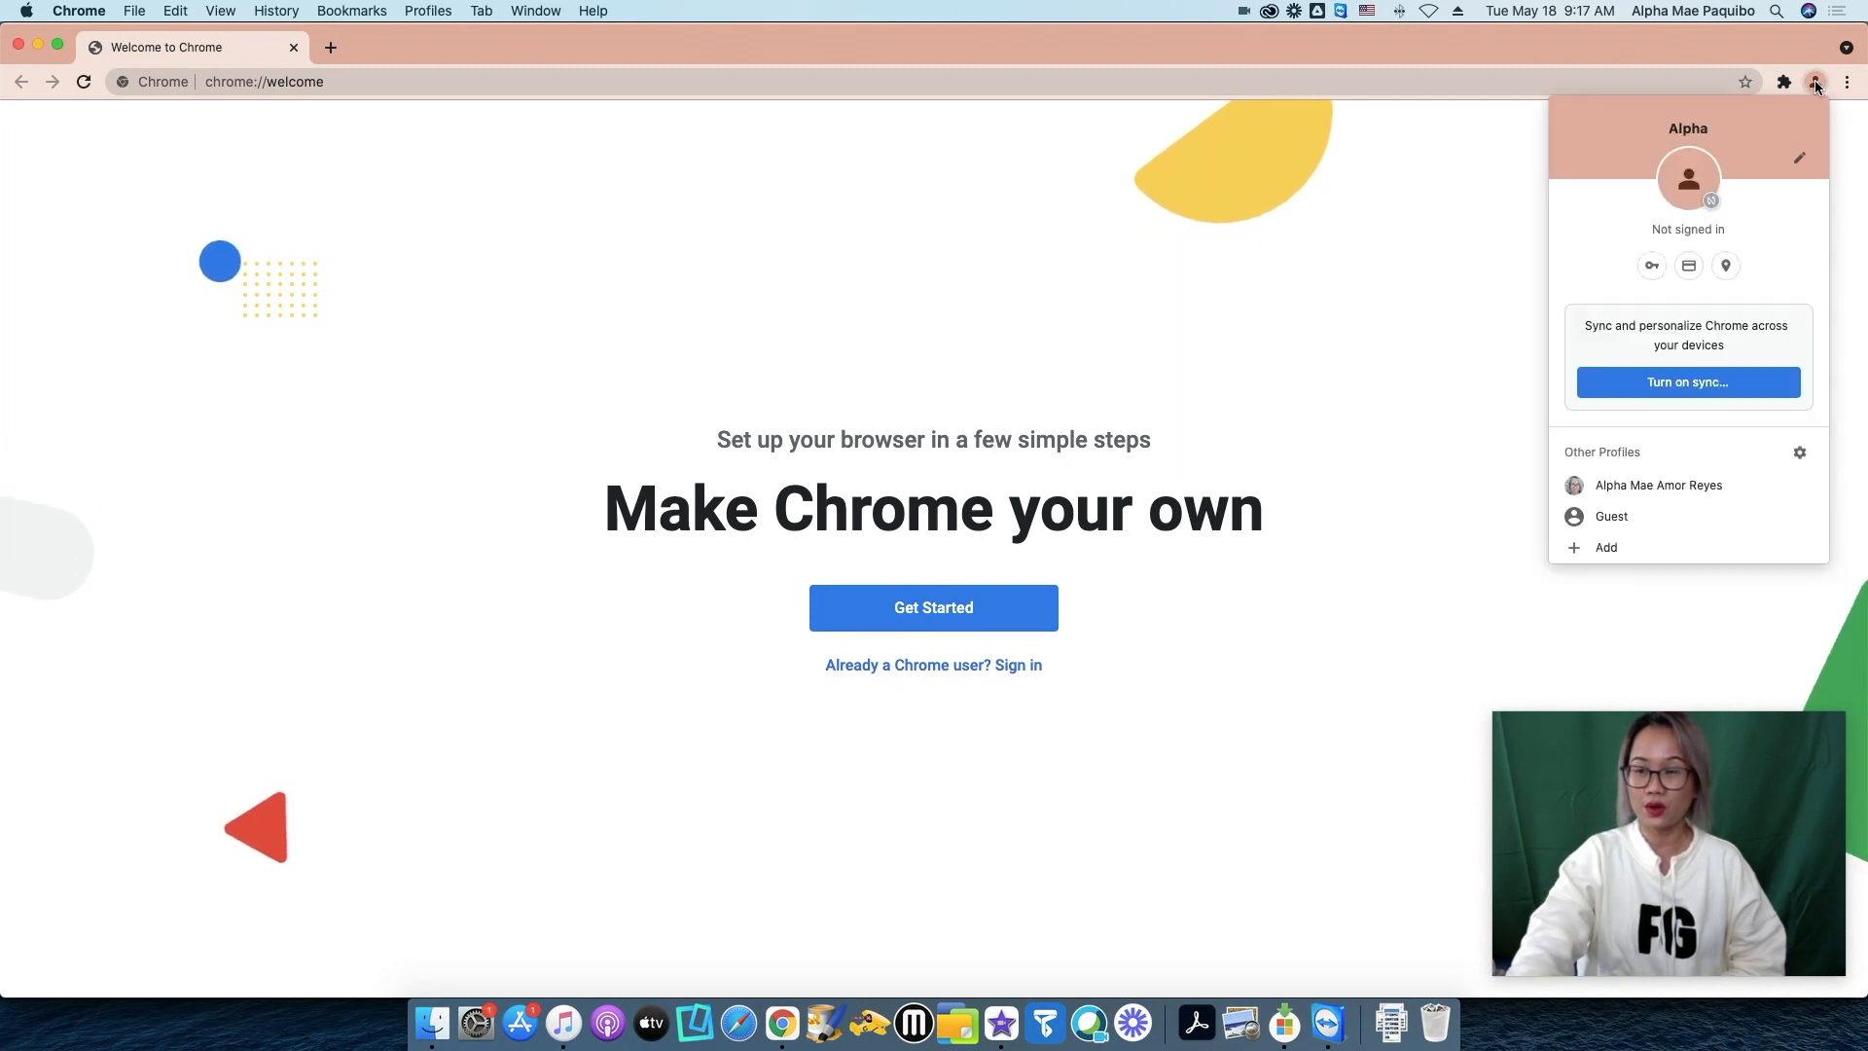
click(1816, 83)
click(1815, 83)
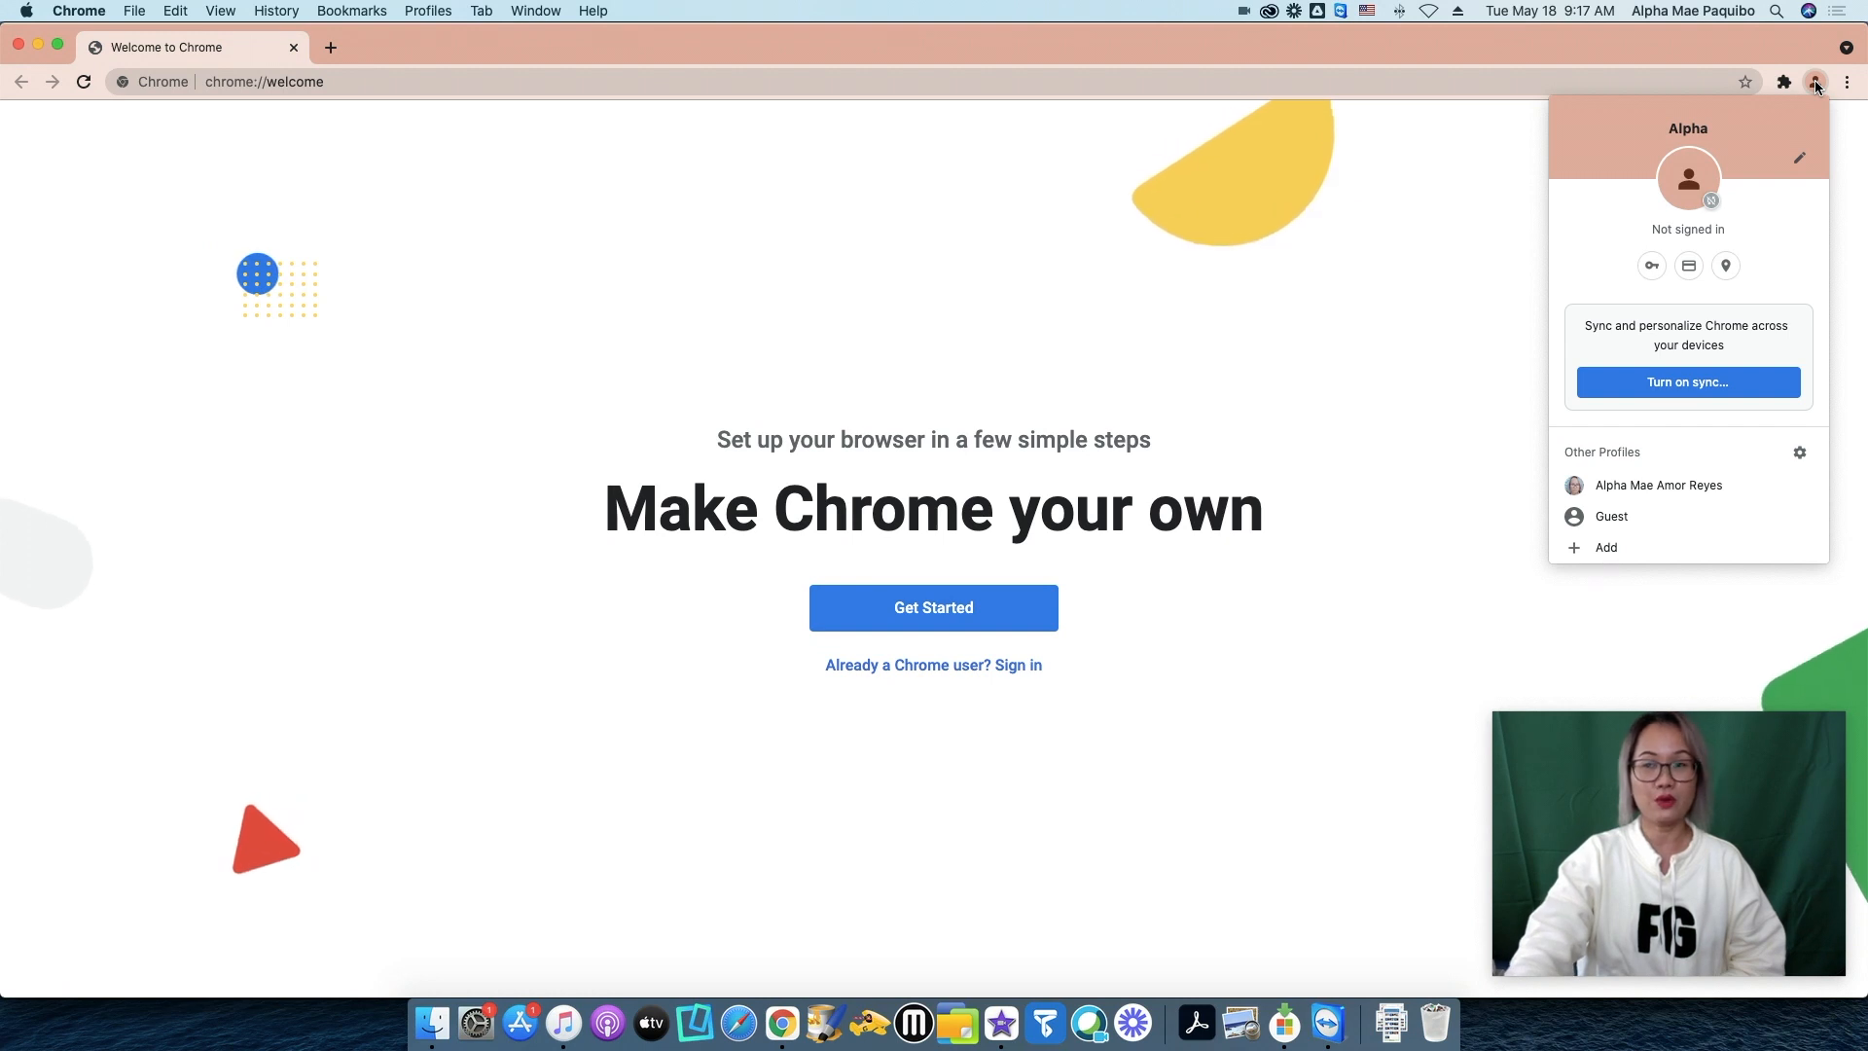
click(1815, 83)
click(1816, 82)
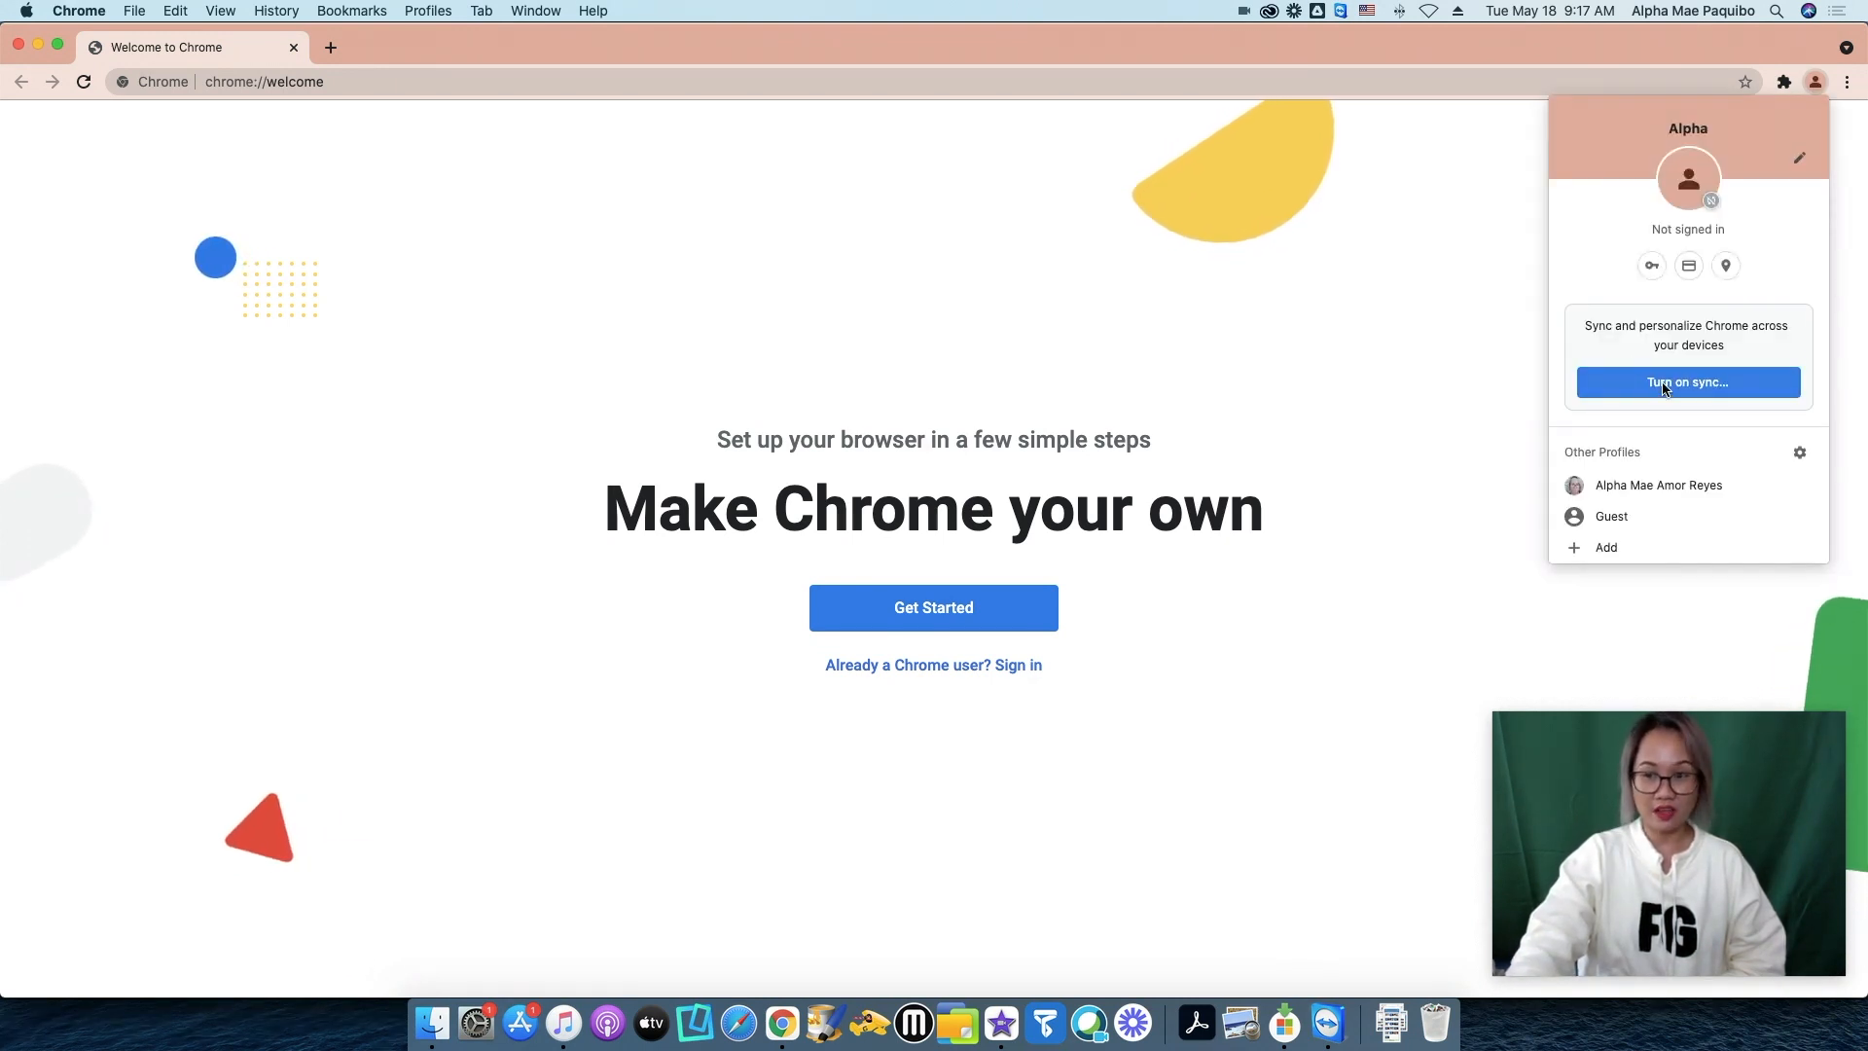
click(1815, 83)
click(1816, 83)
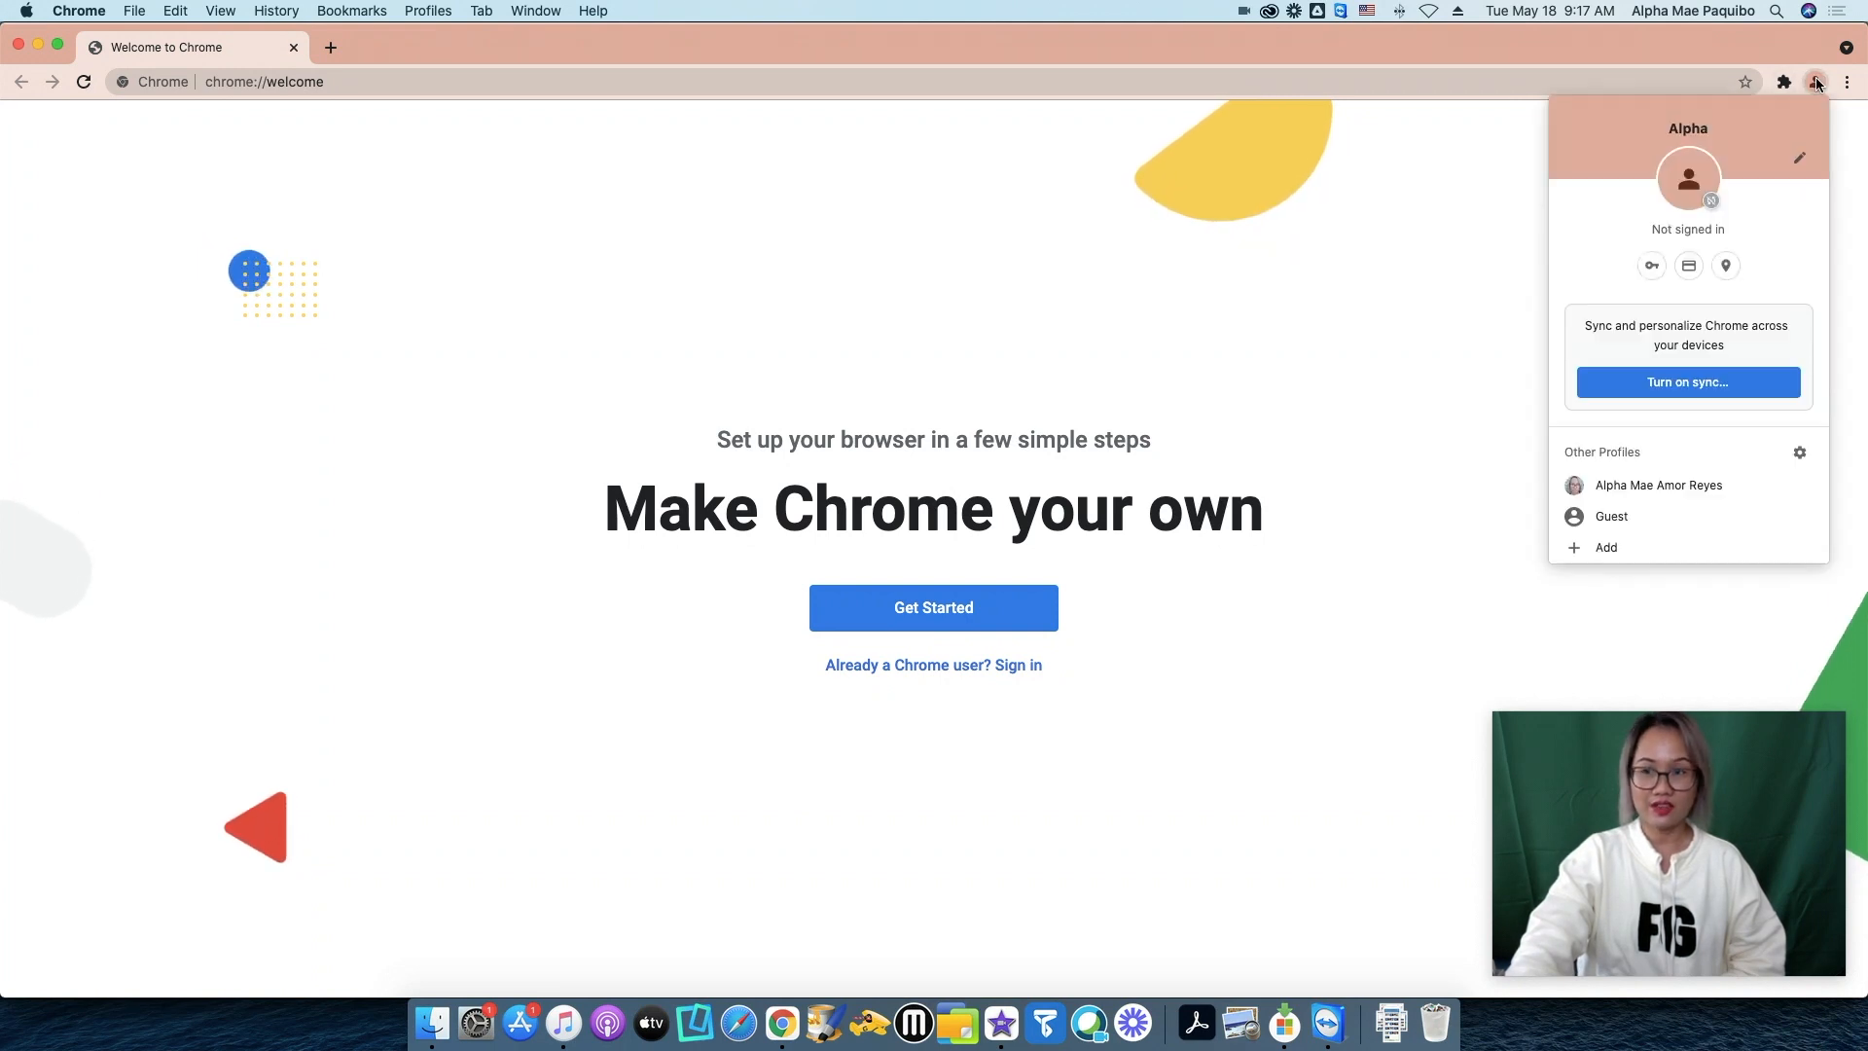
click(1688, 384)
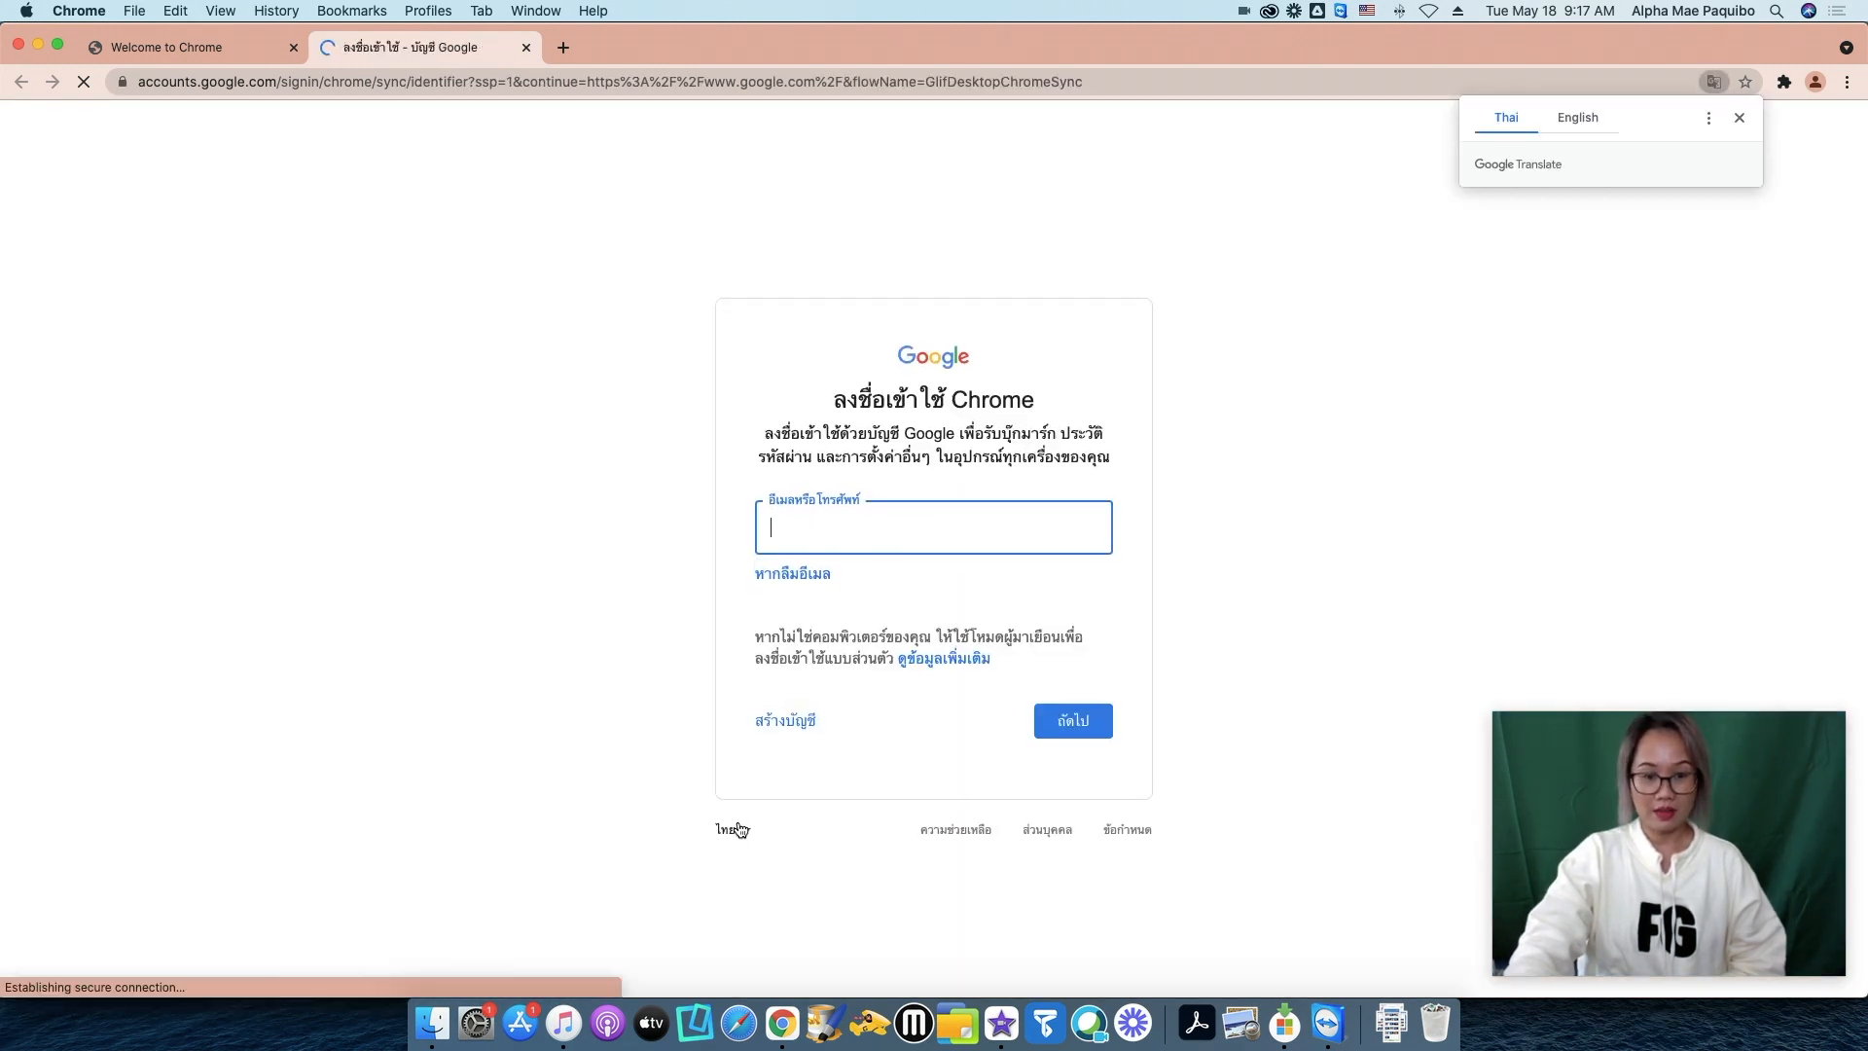
Switch the sign-in page to English (United Kingdom) and sign in with the school account's e-mail and password.
click(731, 829)
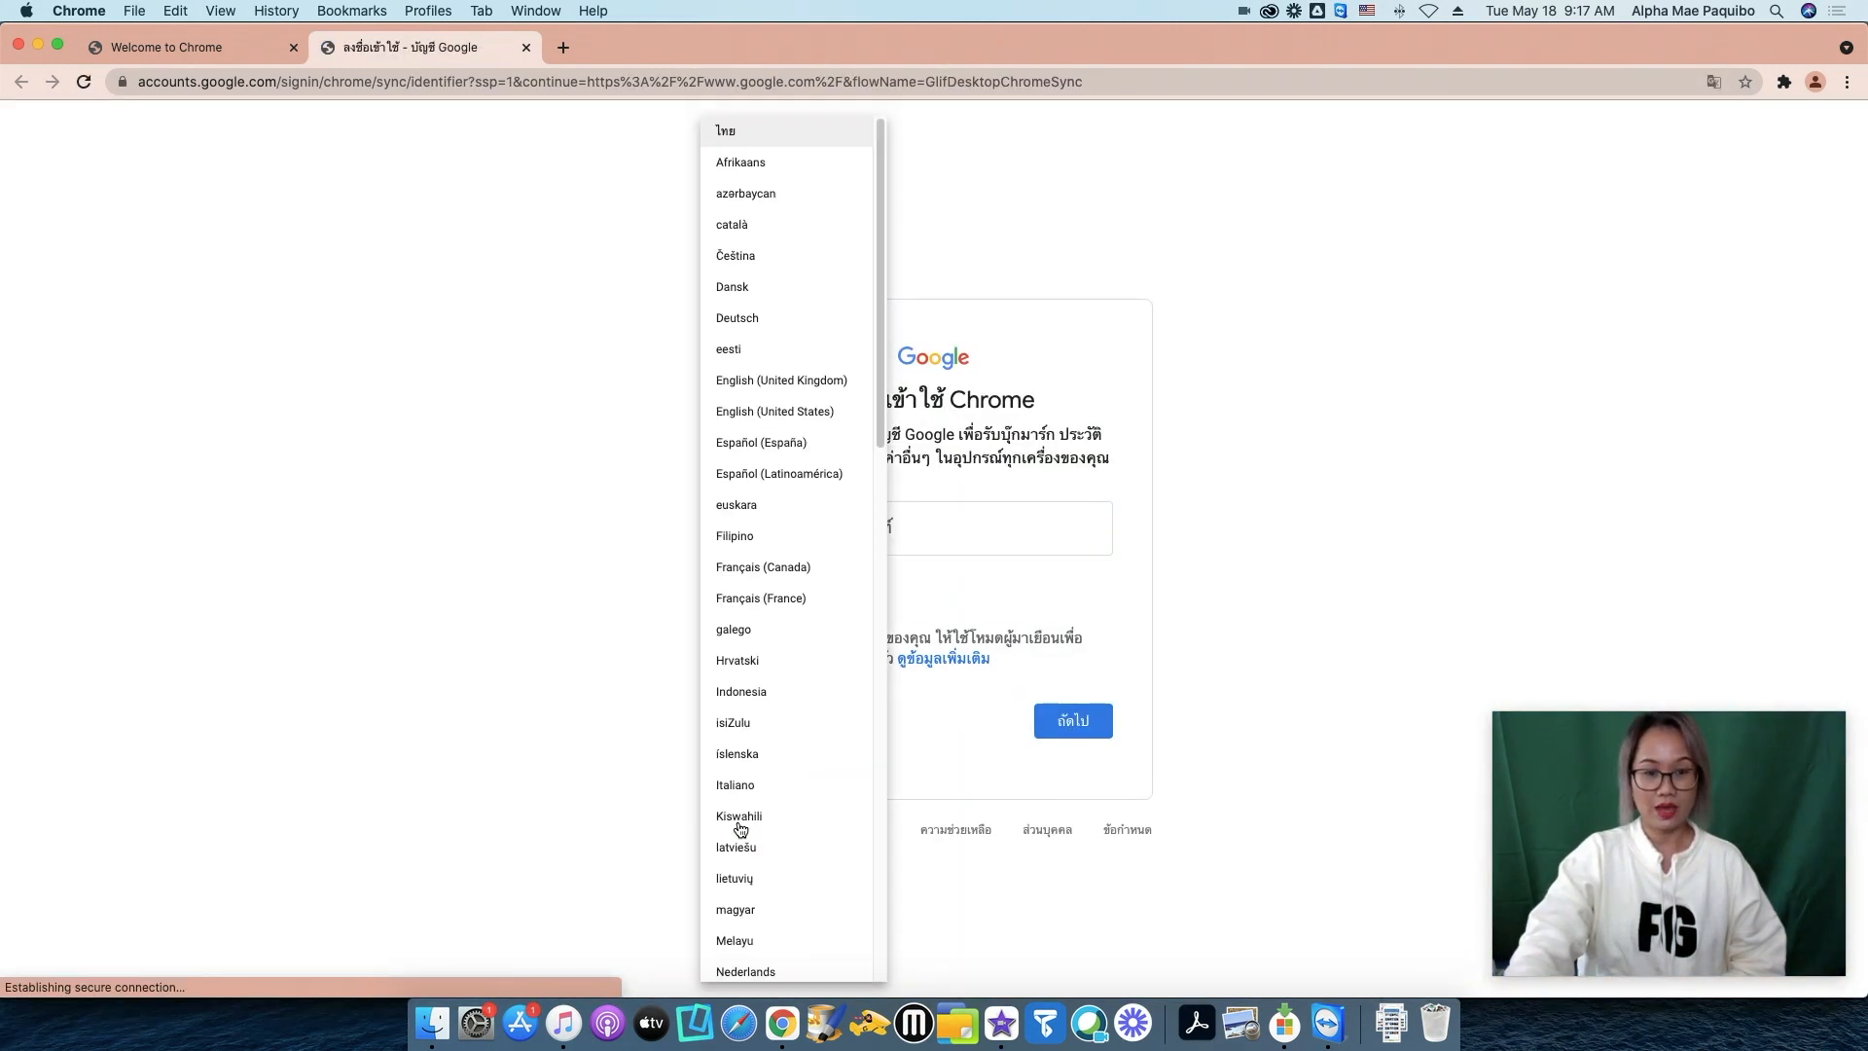
click(749, 381)
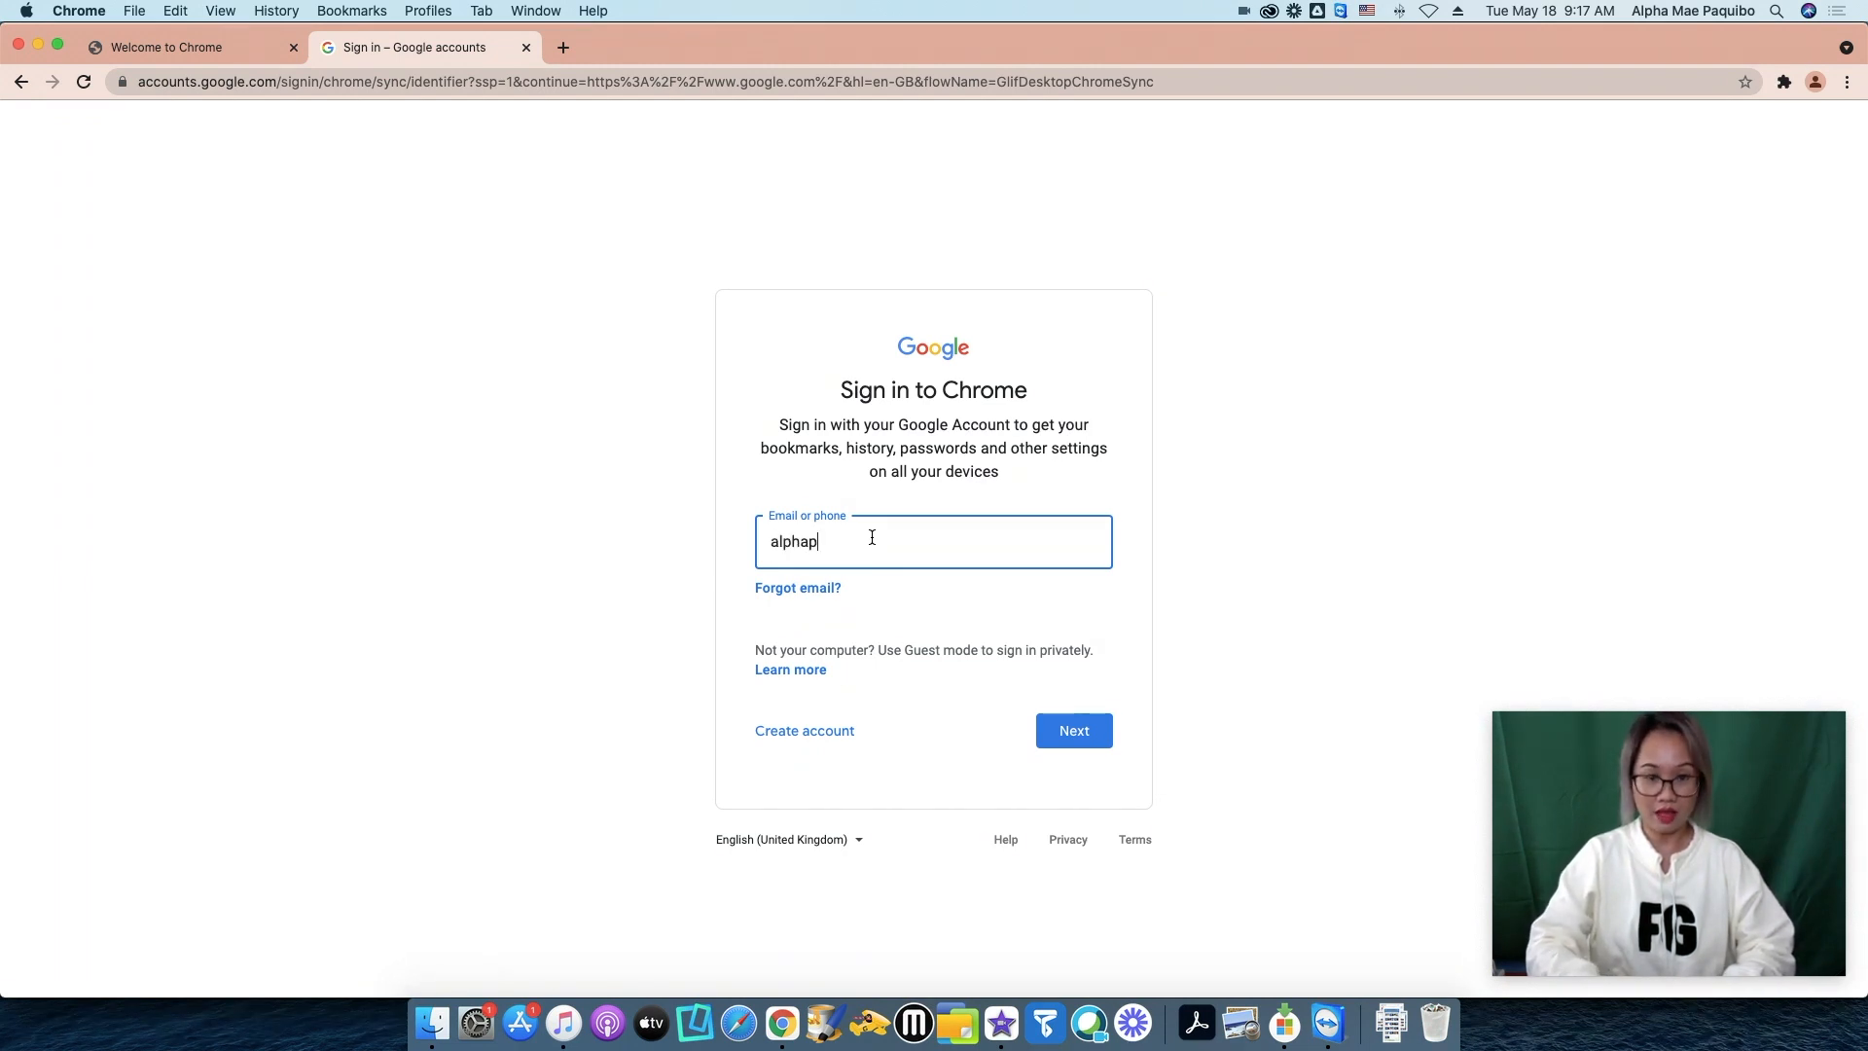
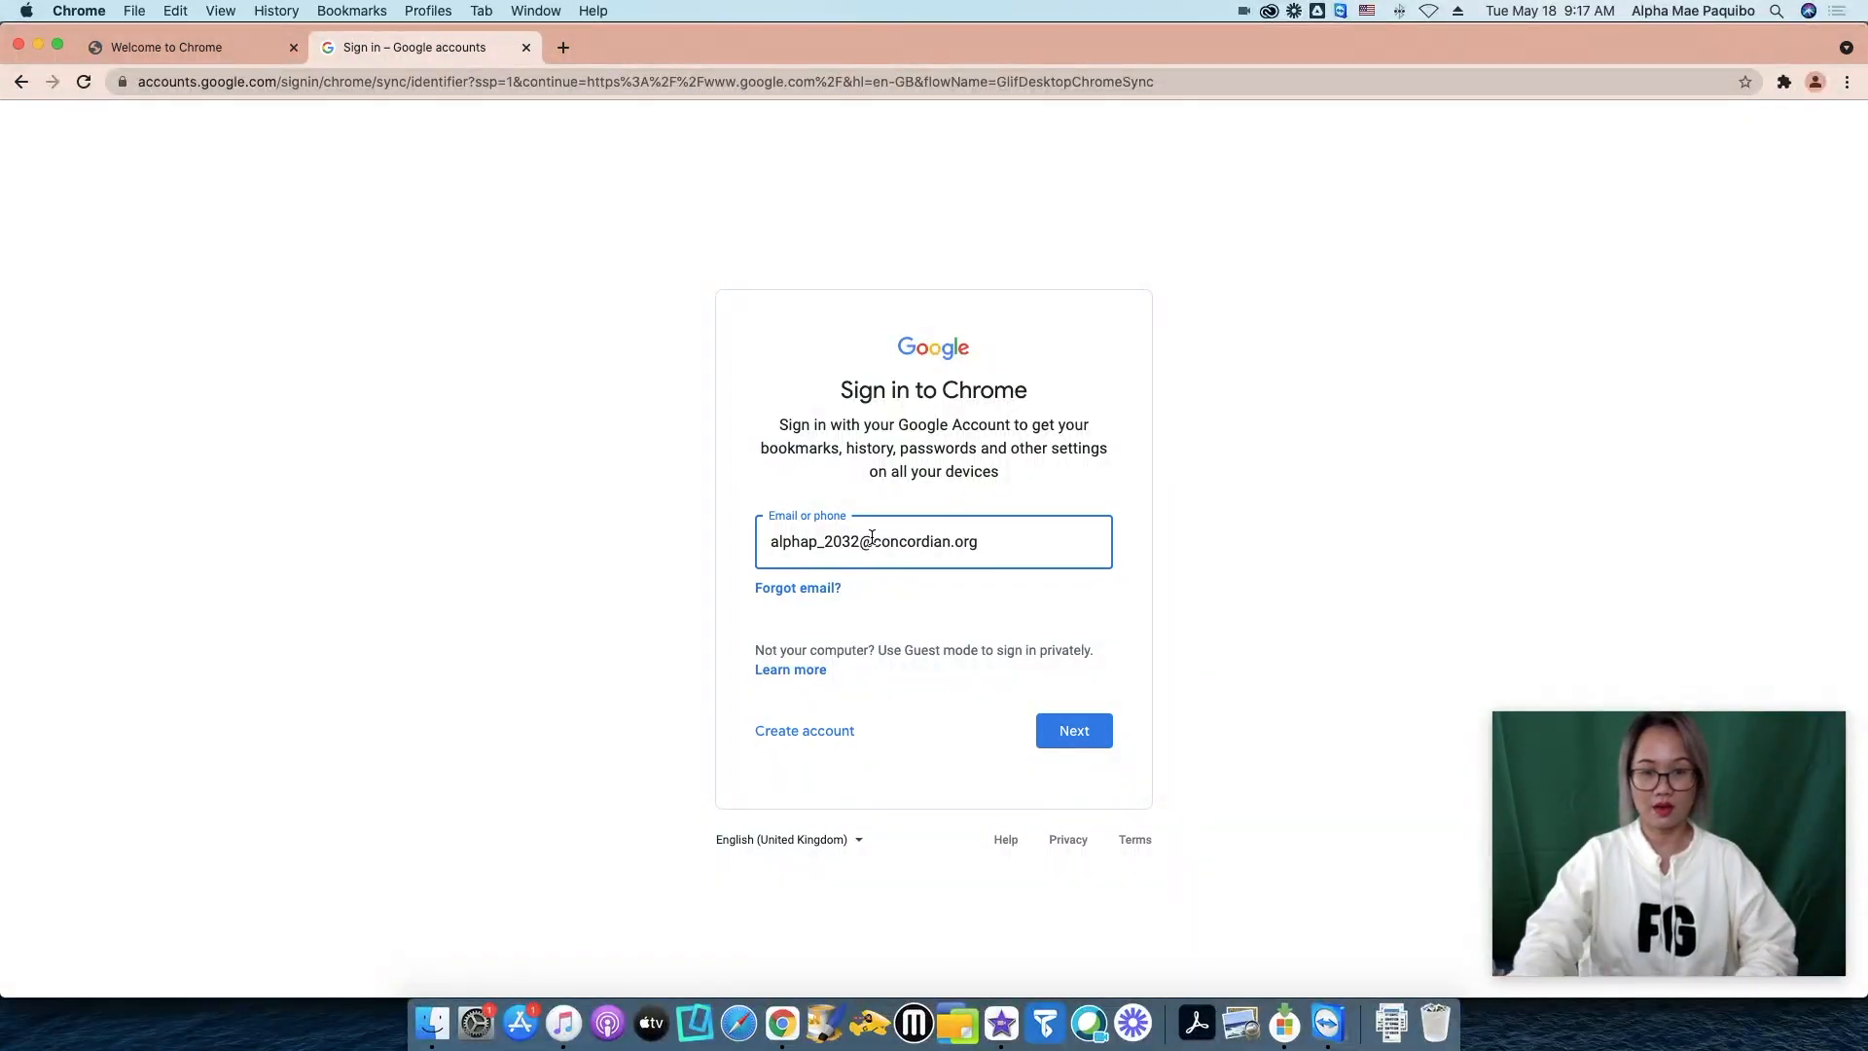
click(1080, 732)
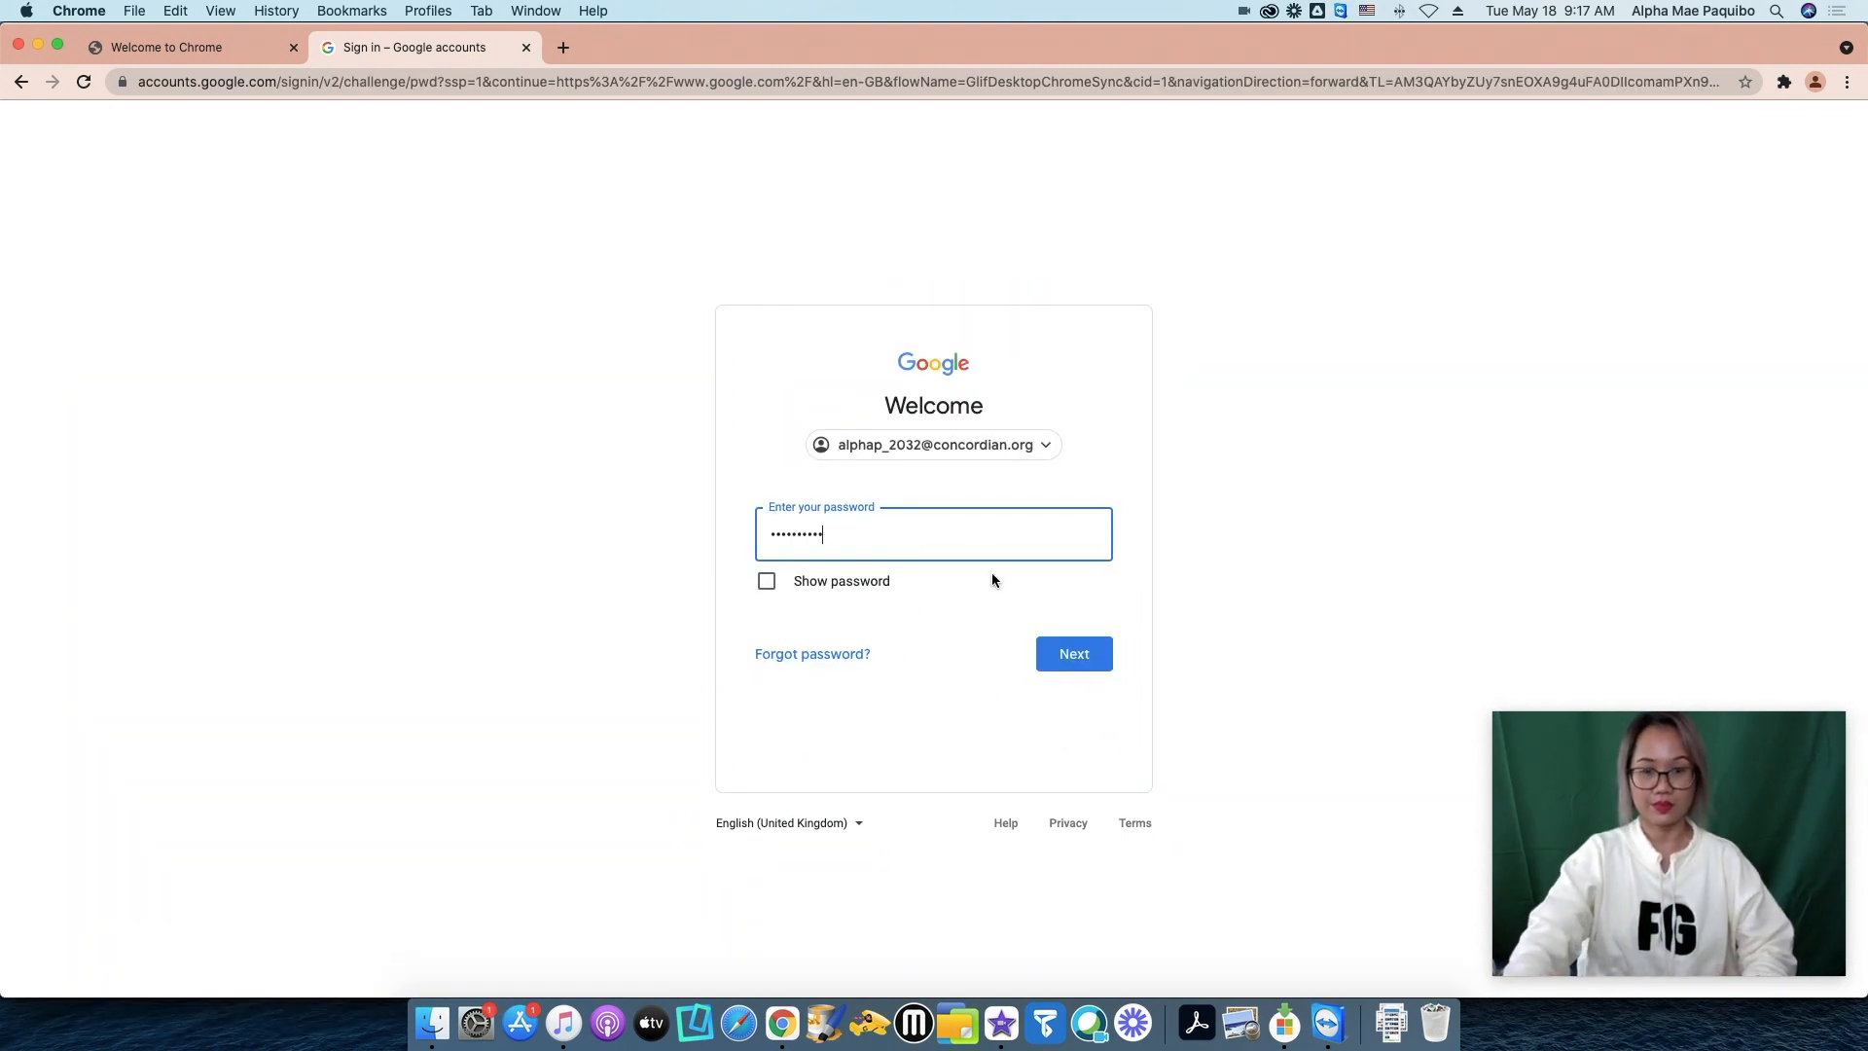
click(1070, 655)
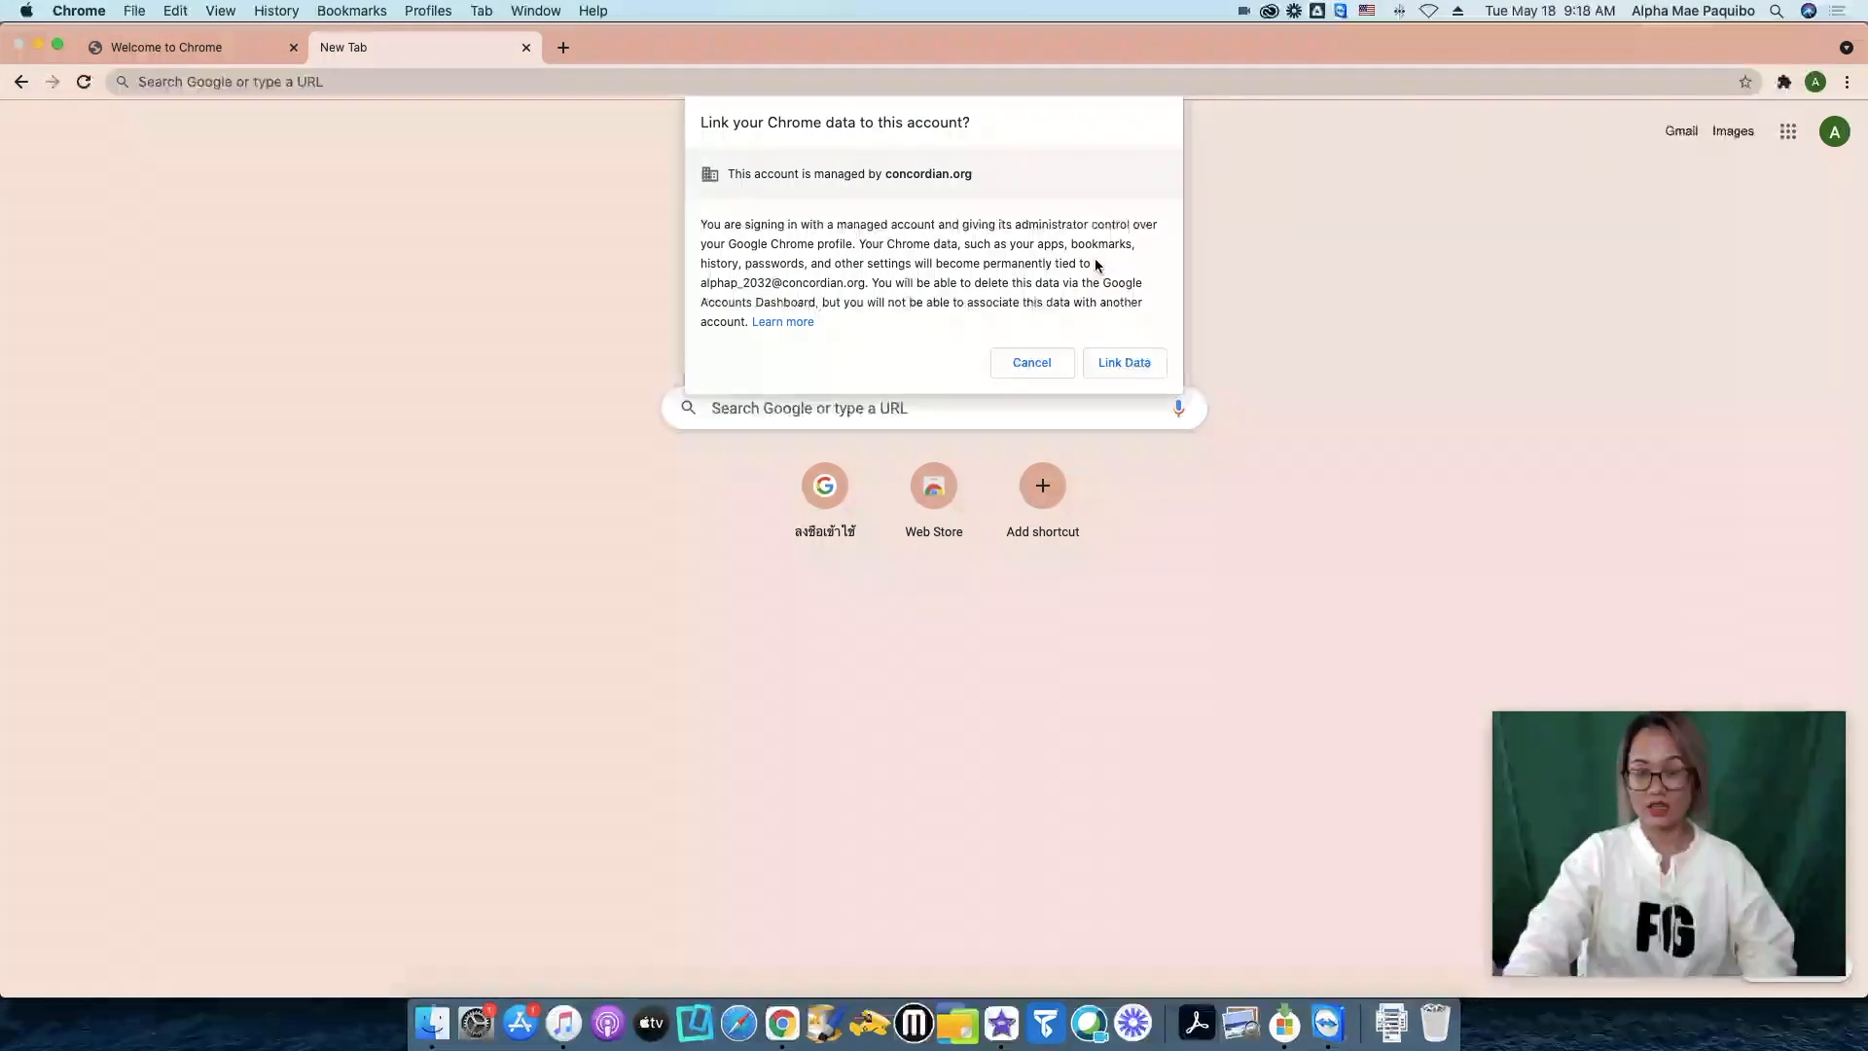
Link Chrome's data to the managed school account and confirm 'Yes, I'm in' to turn on sync.
click(1134, 362)
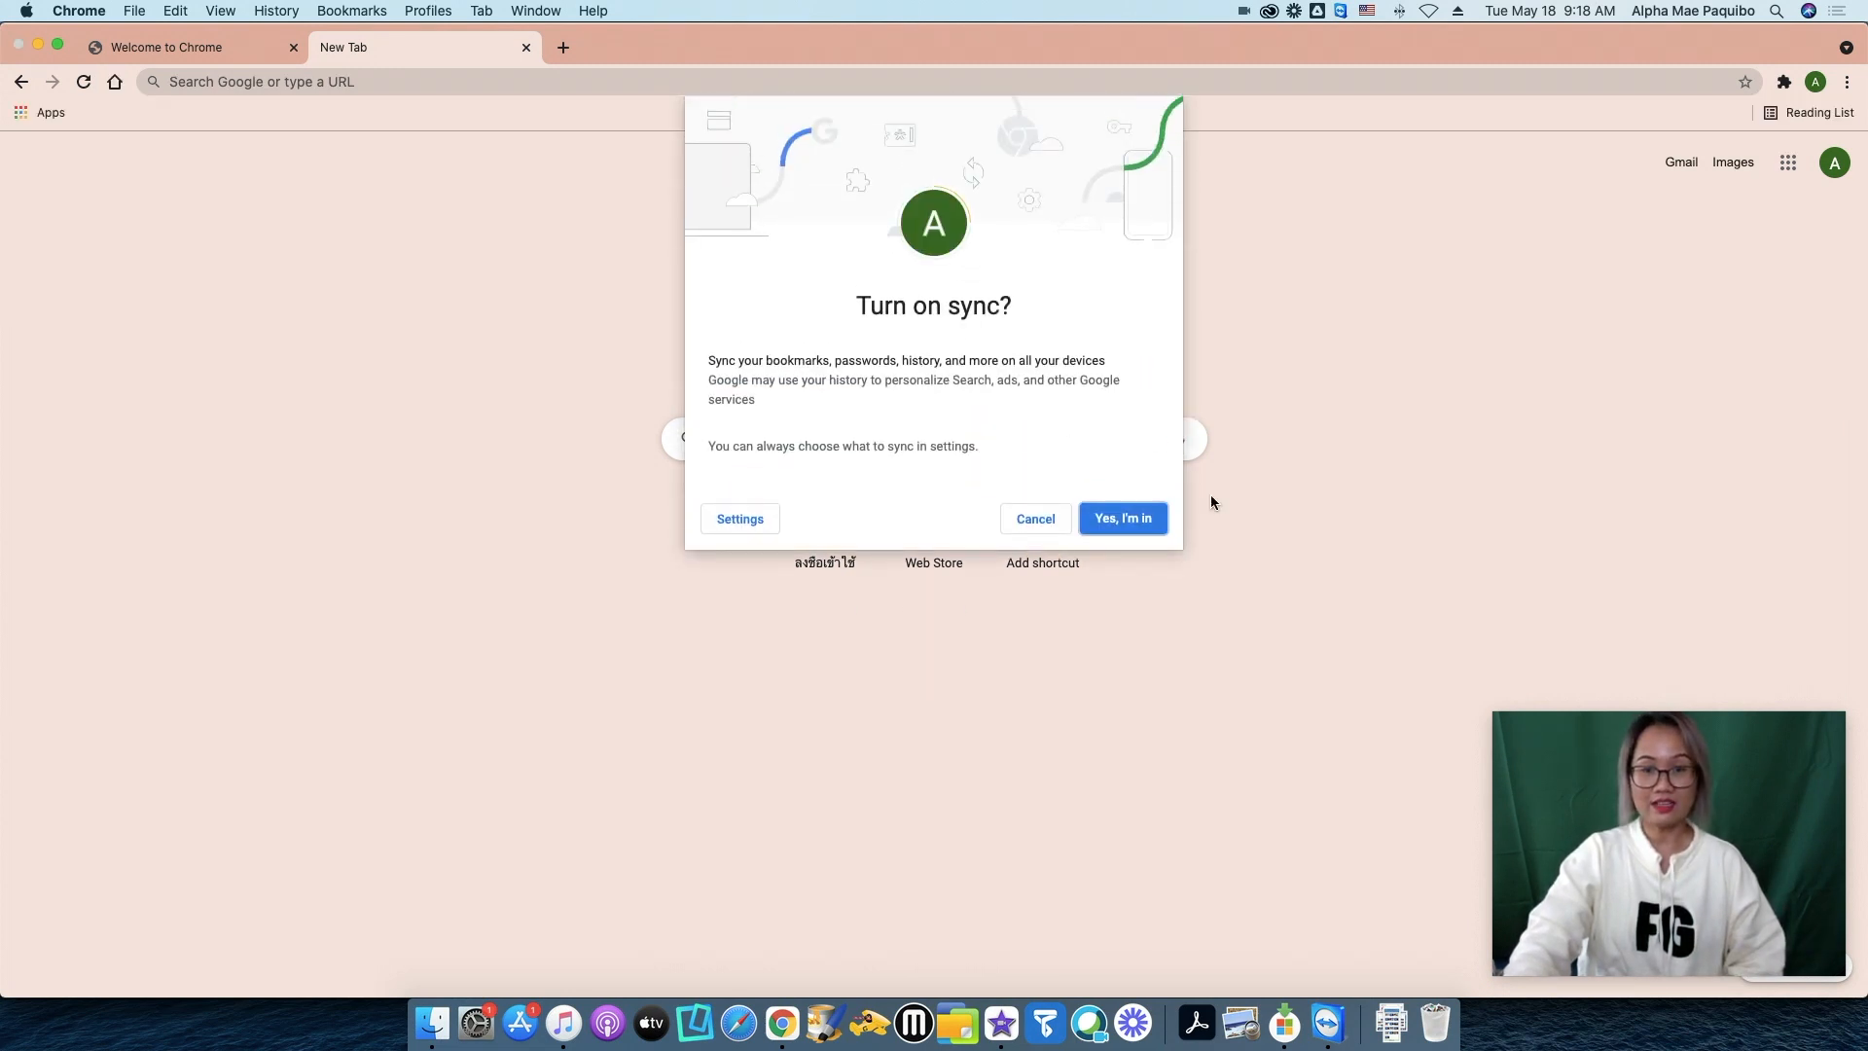
click(1140, 519)
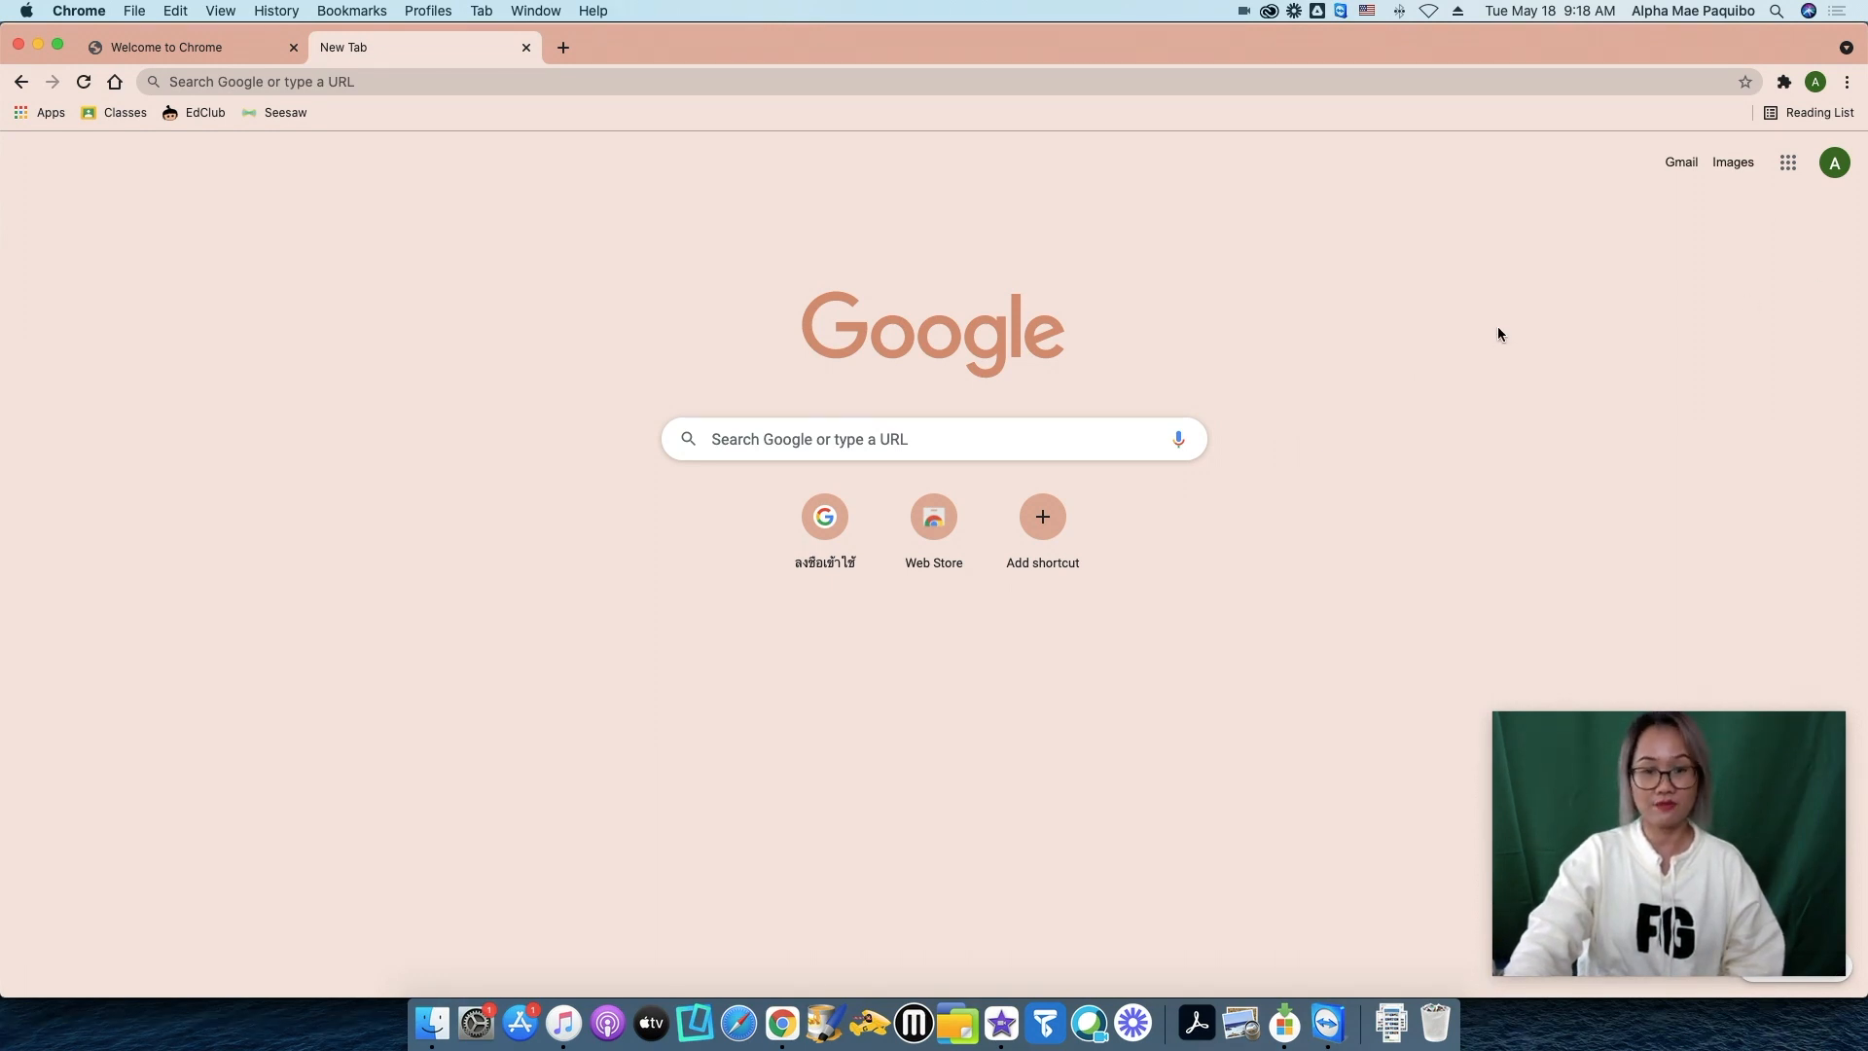
Open Google Drive from the Google apps grid and look through the Classroom folder and G1–G5 files in My Drive.
click(1788, 163)
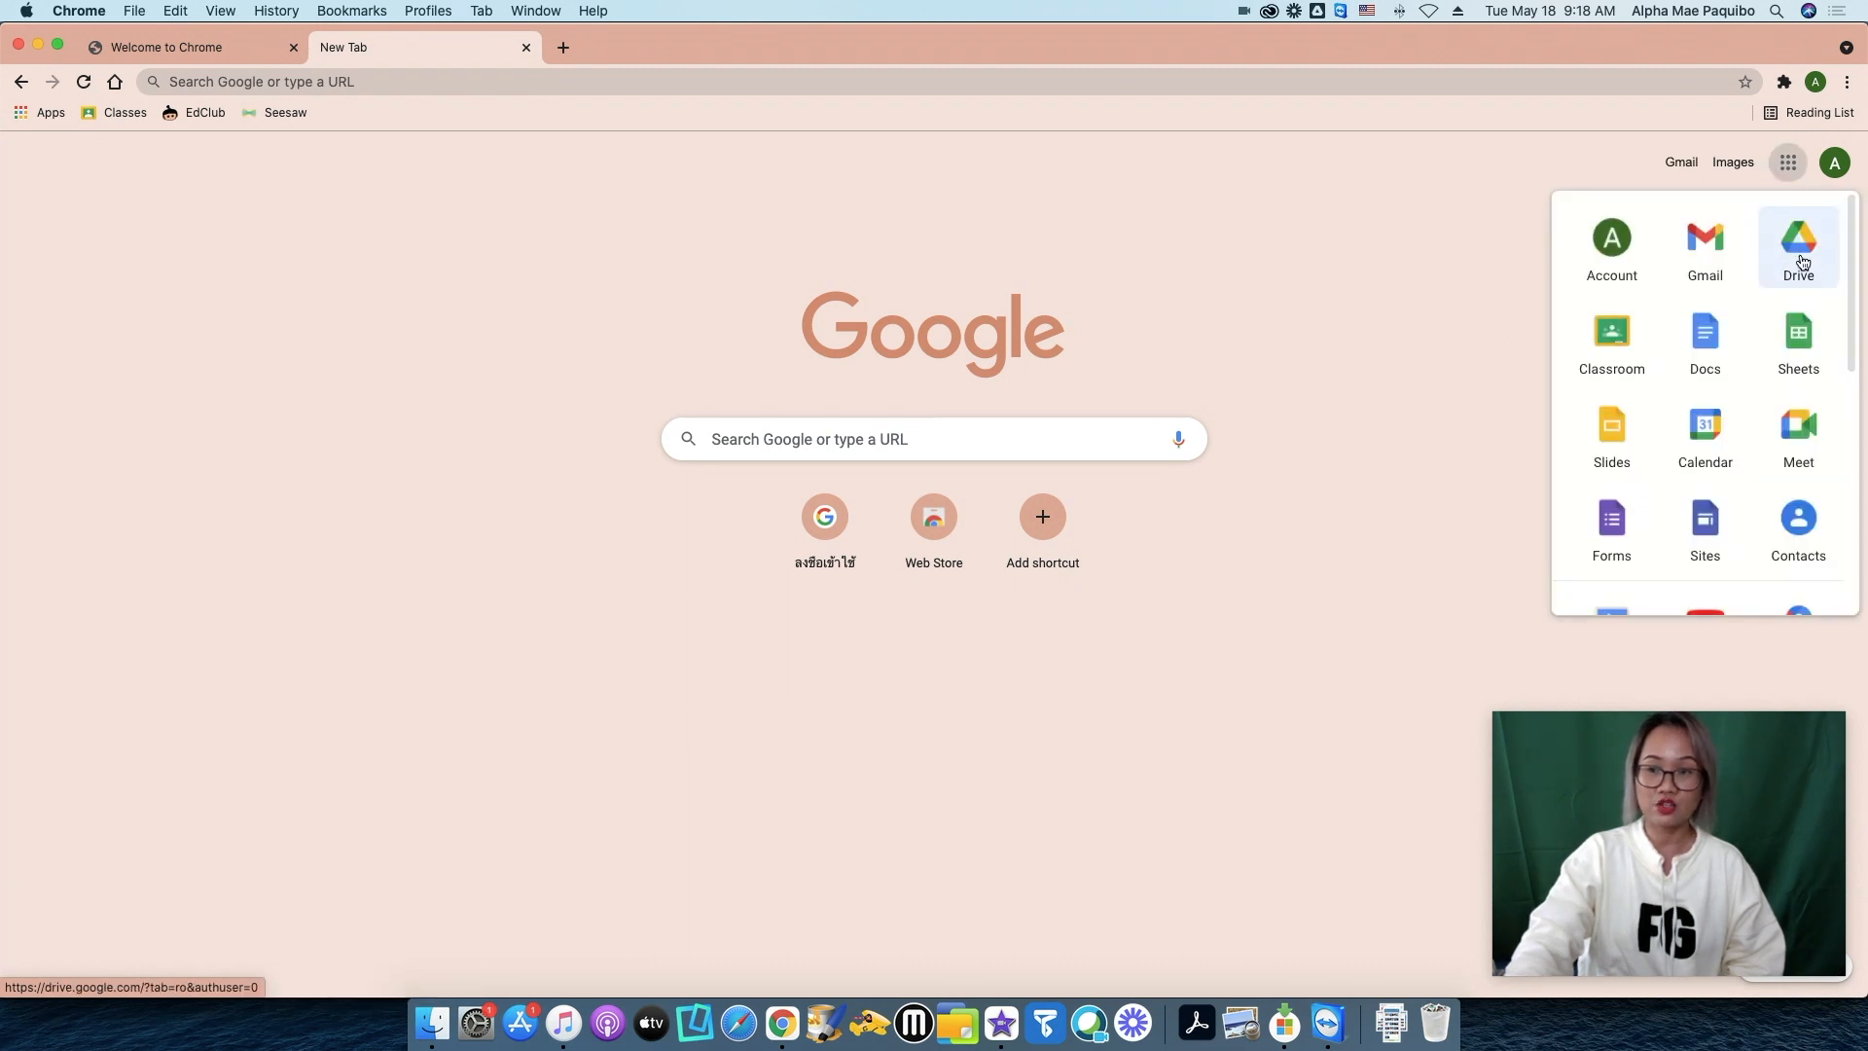
click(1802, 259)
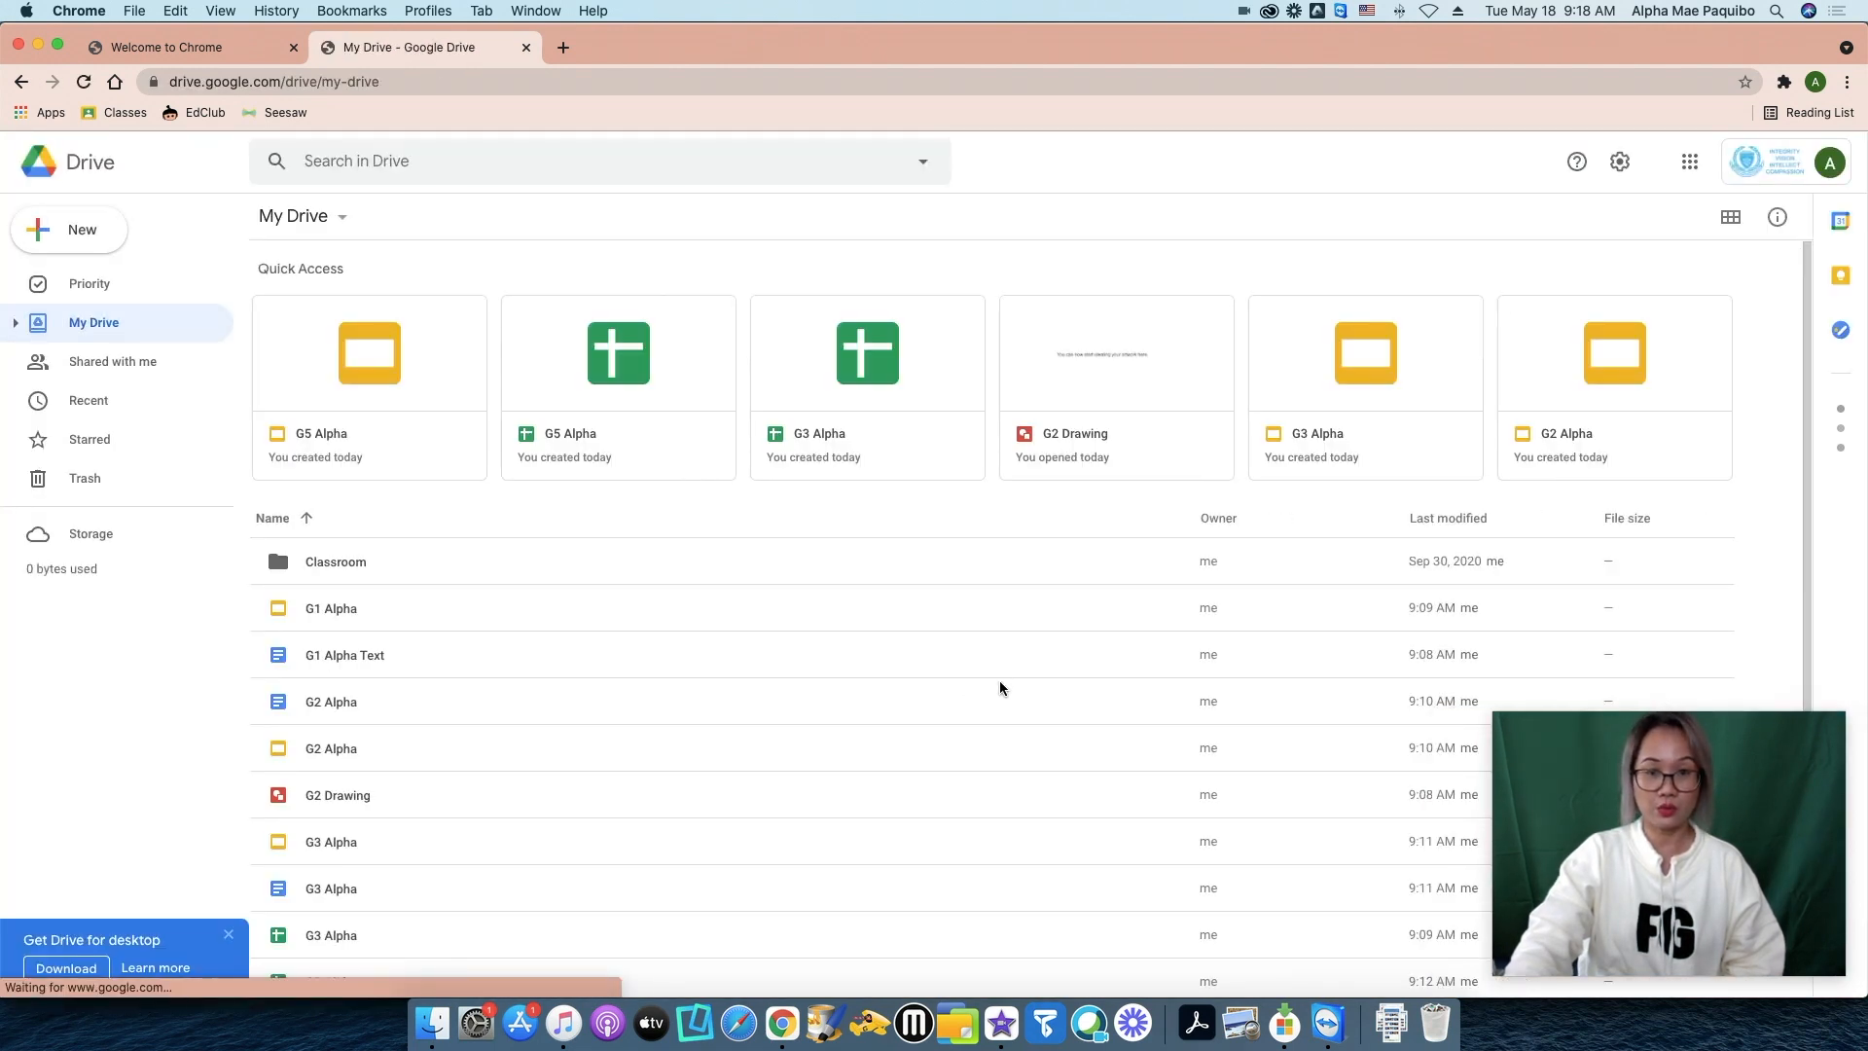
scroll(1000, 685, down, 2)
scroll(1007, 676, up, 2)
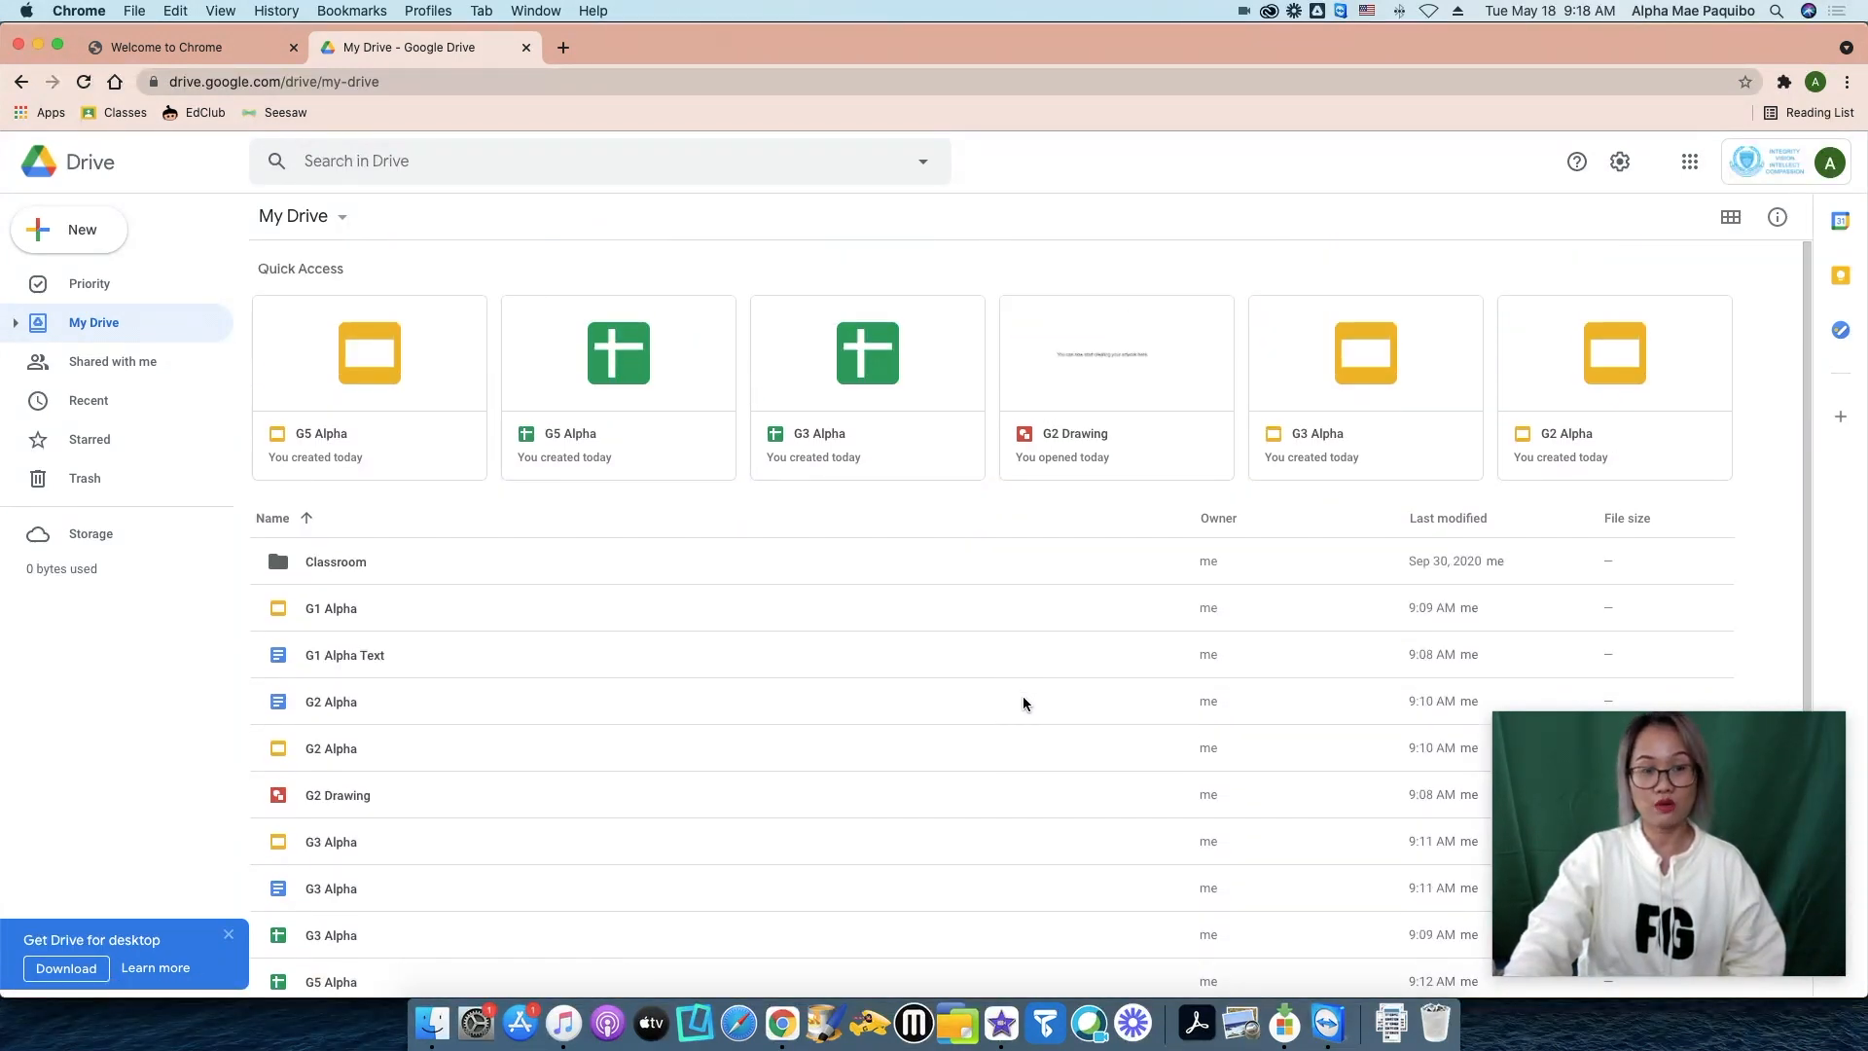
scroll(1025, 702, down, 2)
scroll(1025, 702, up, 2)
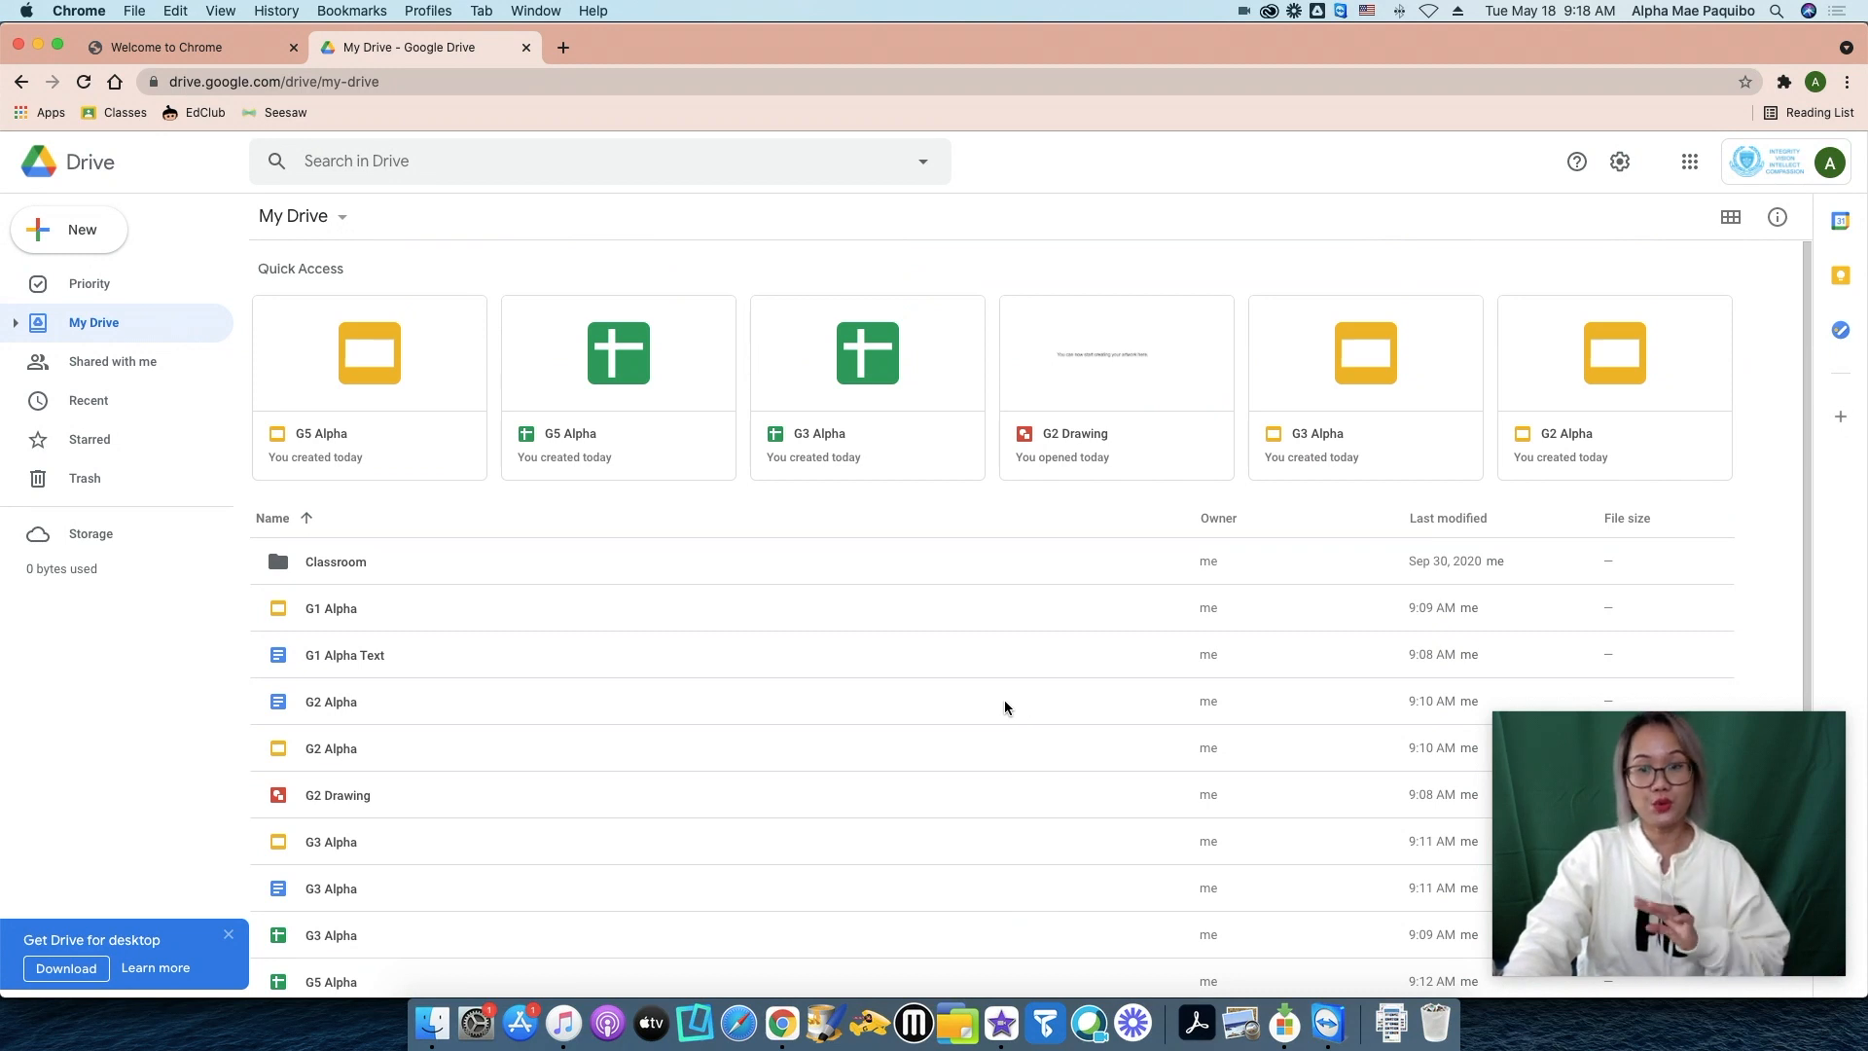
scroll(1068, 705, down, 2)
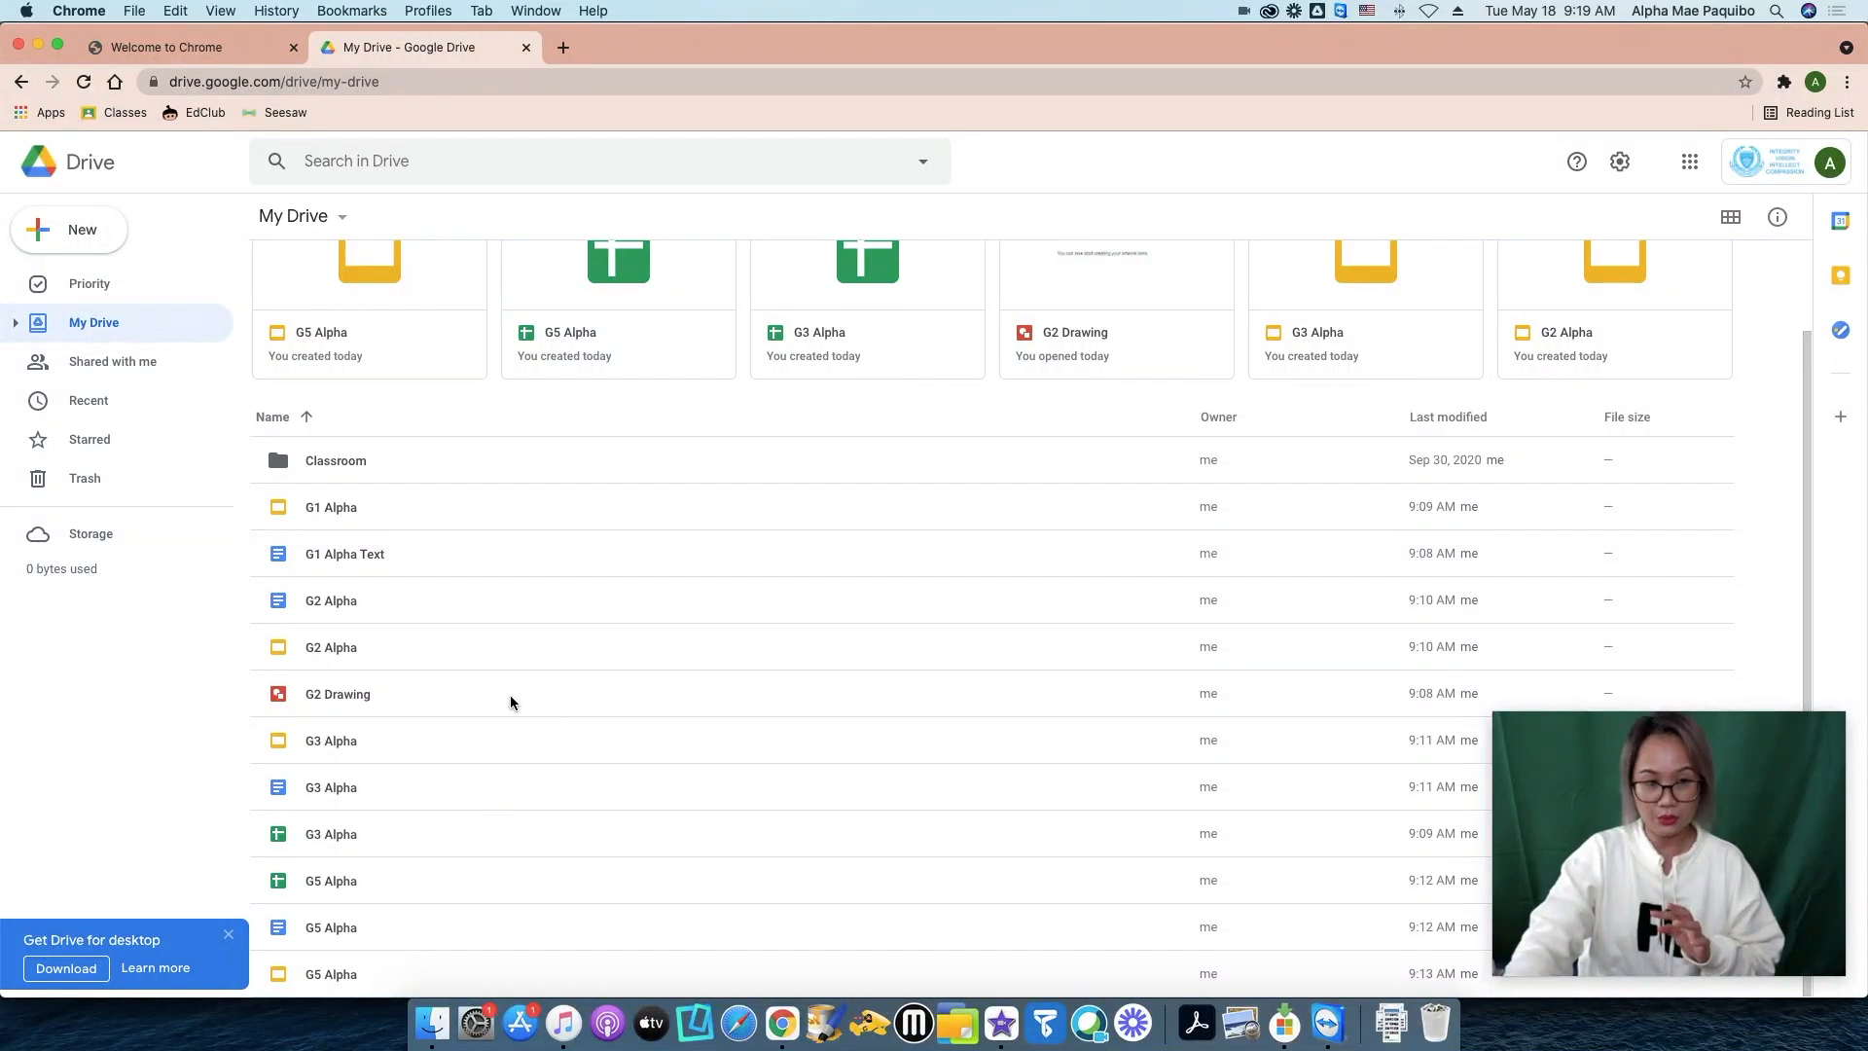
scroll(1666, 362, up, 2)
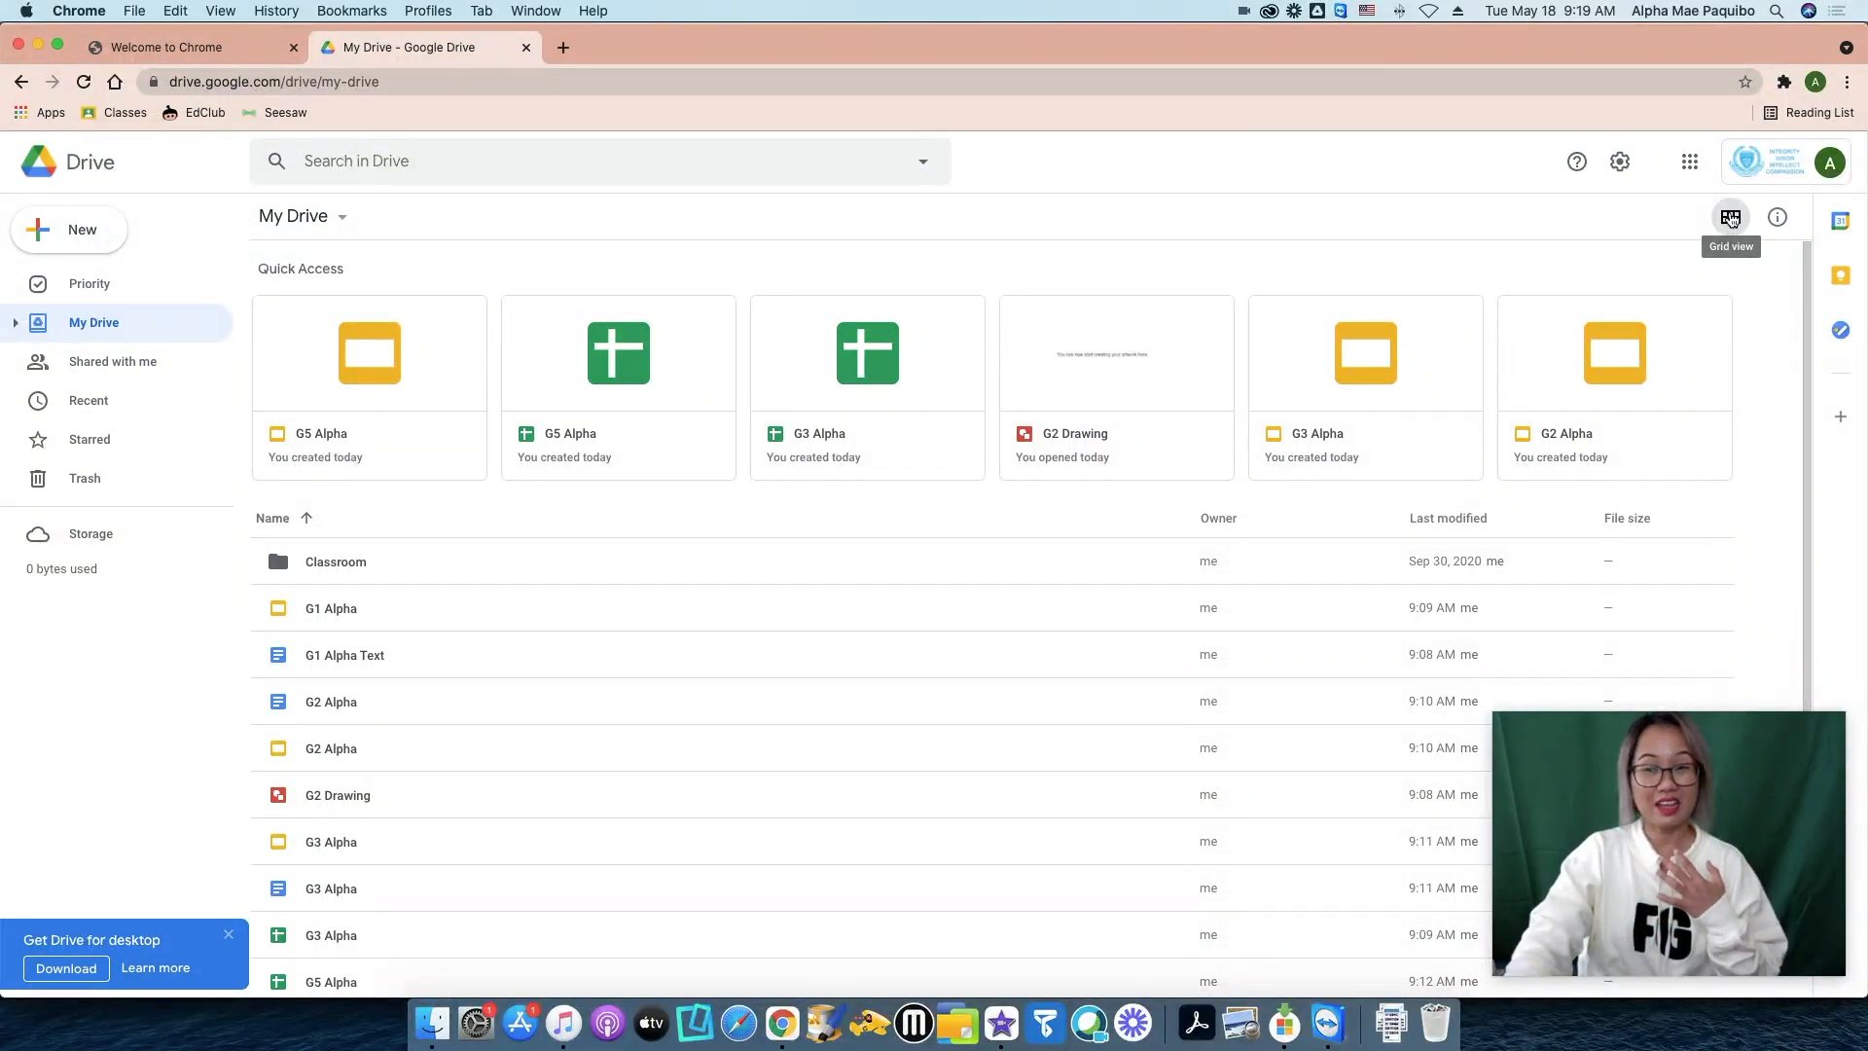
click(1731, 219)
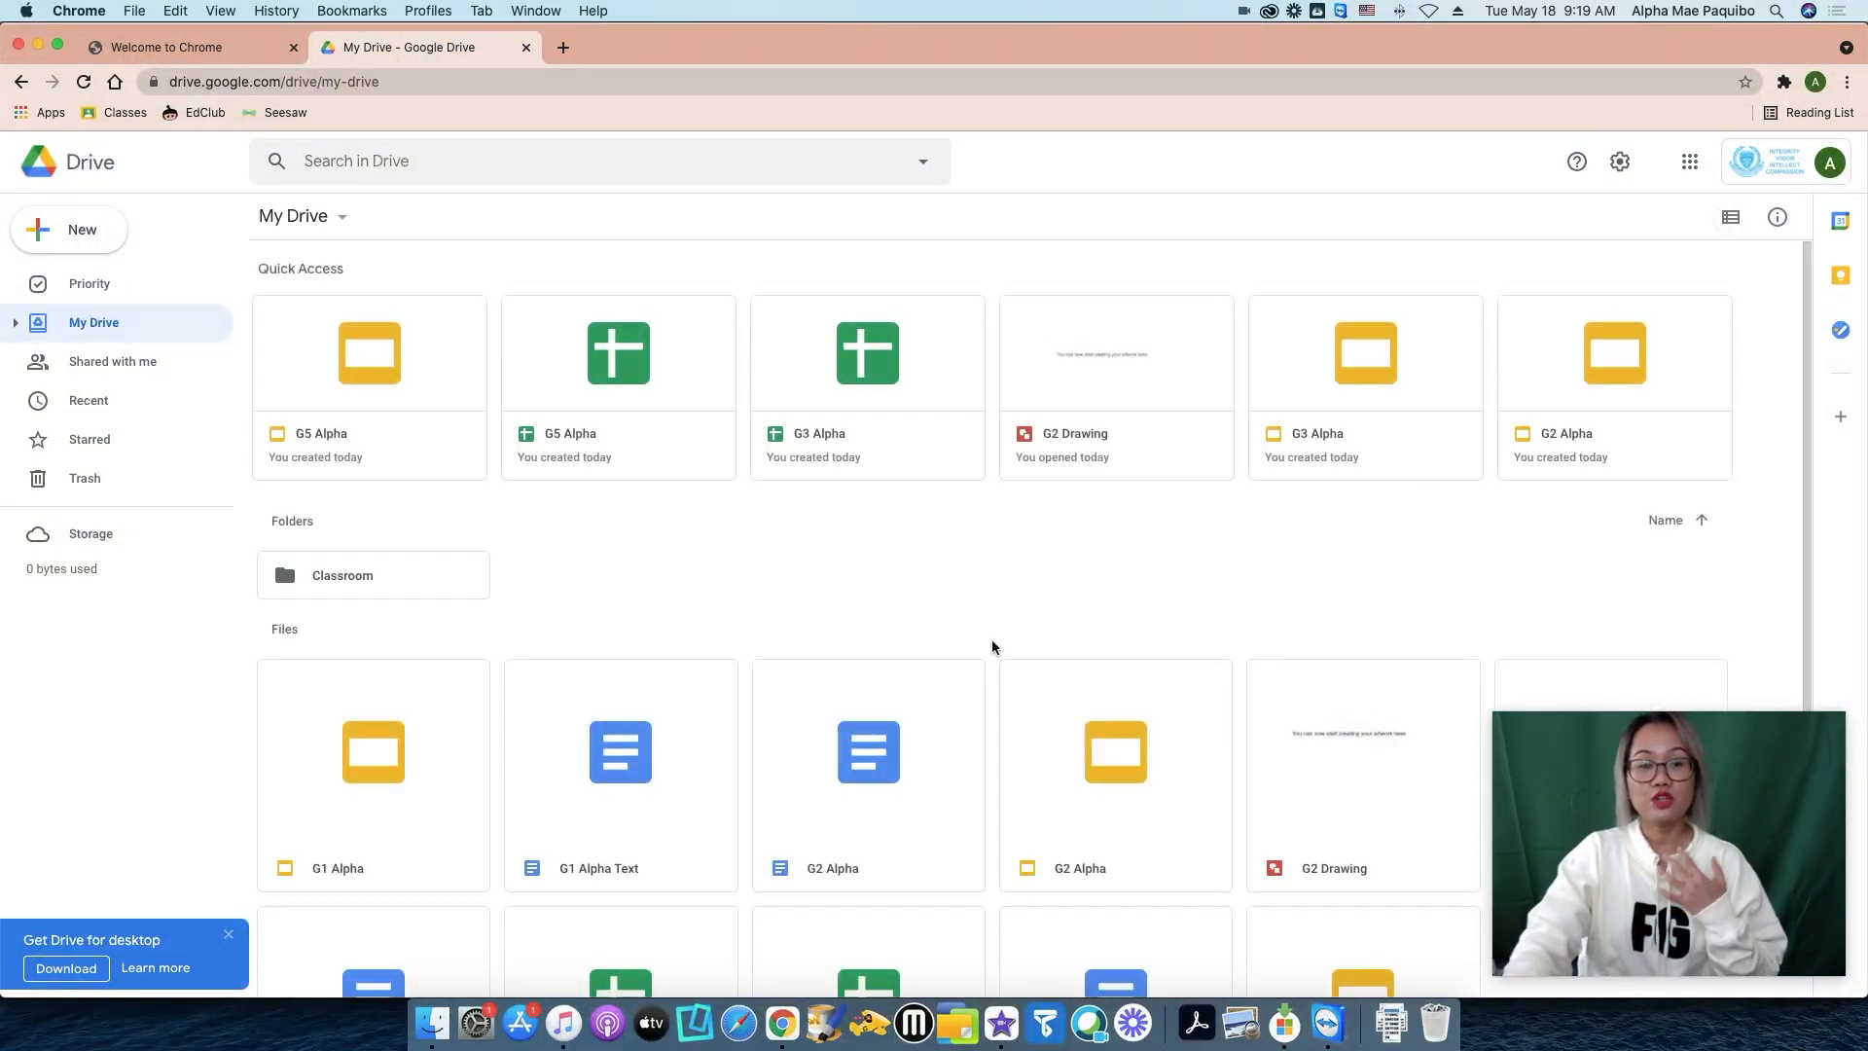
scroll(1021, 638, down, 3)
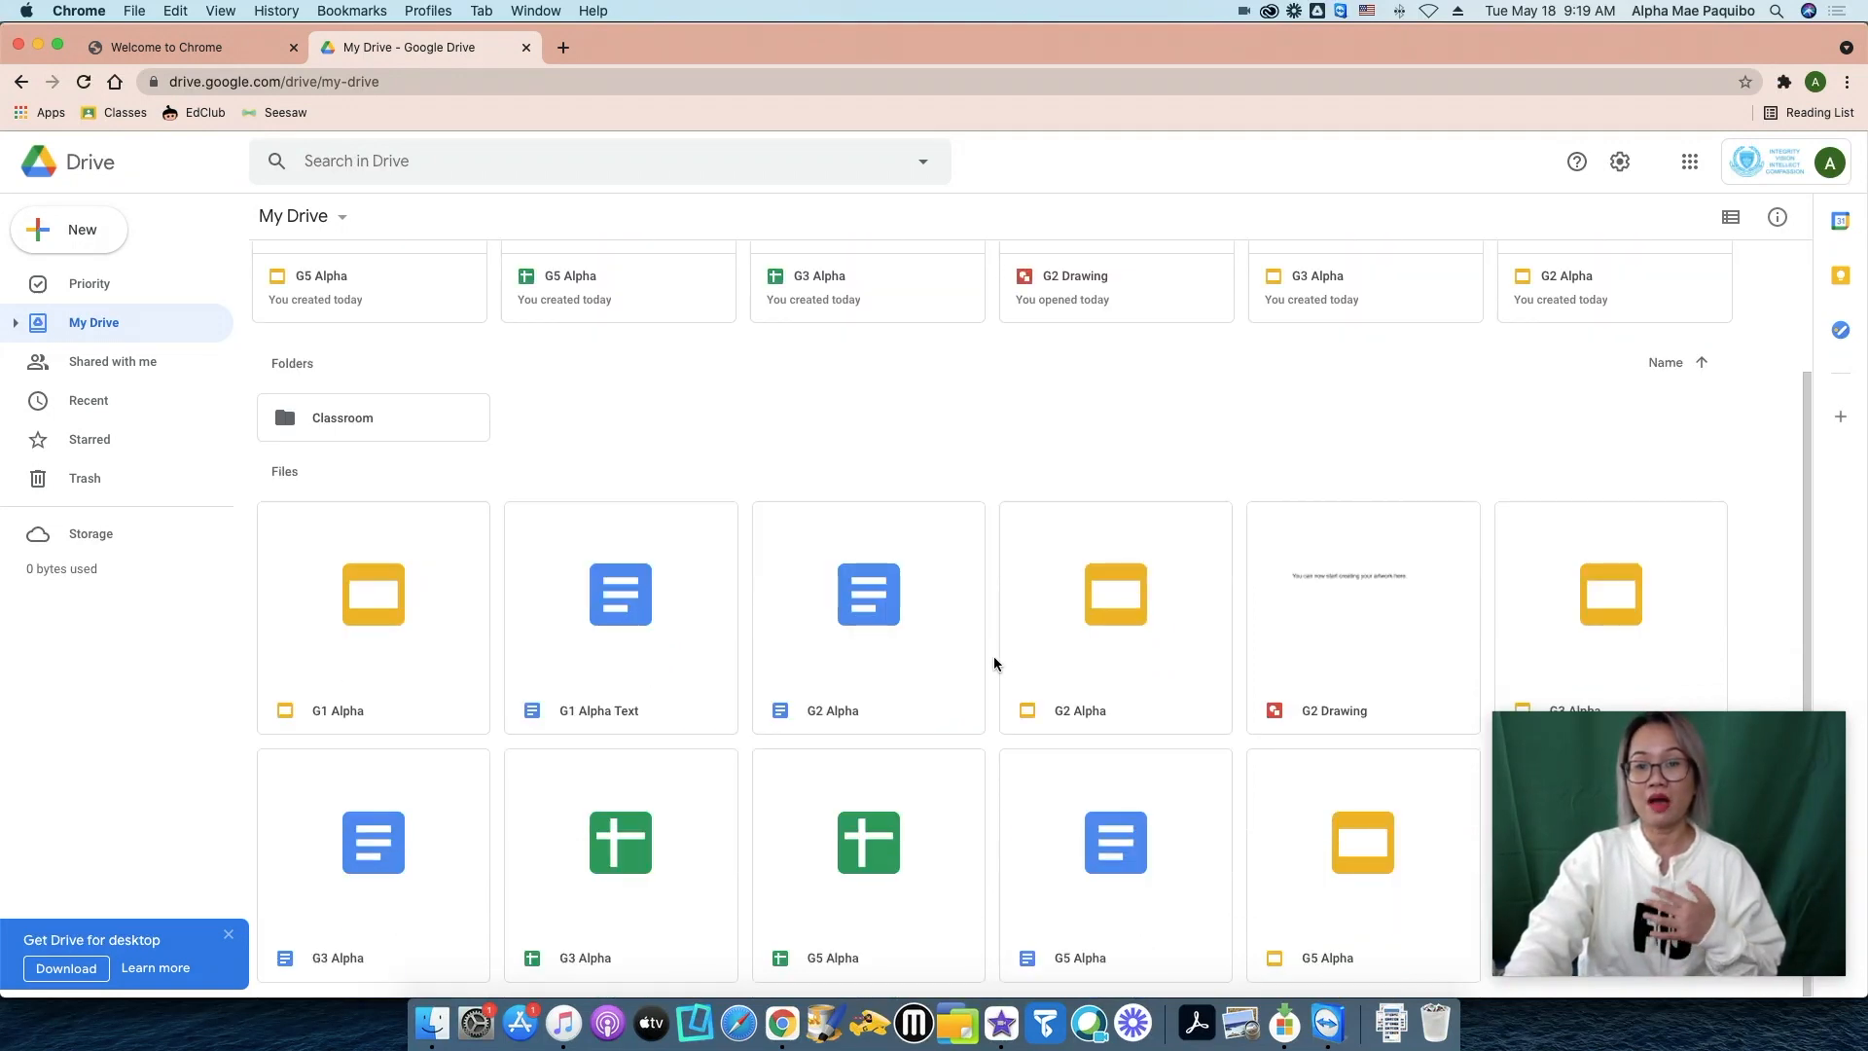
scroll(993, 665, up, 3)
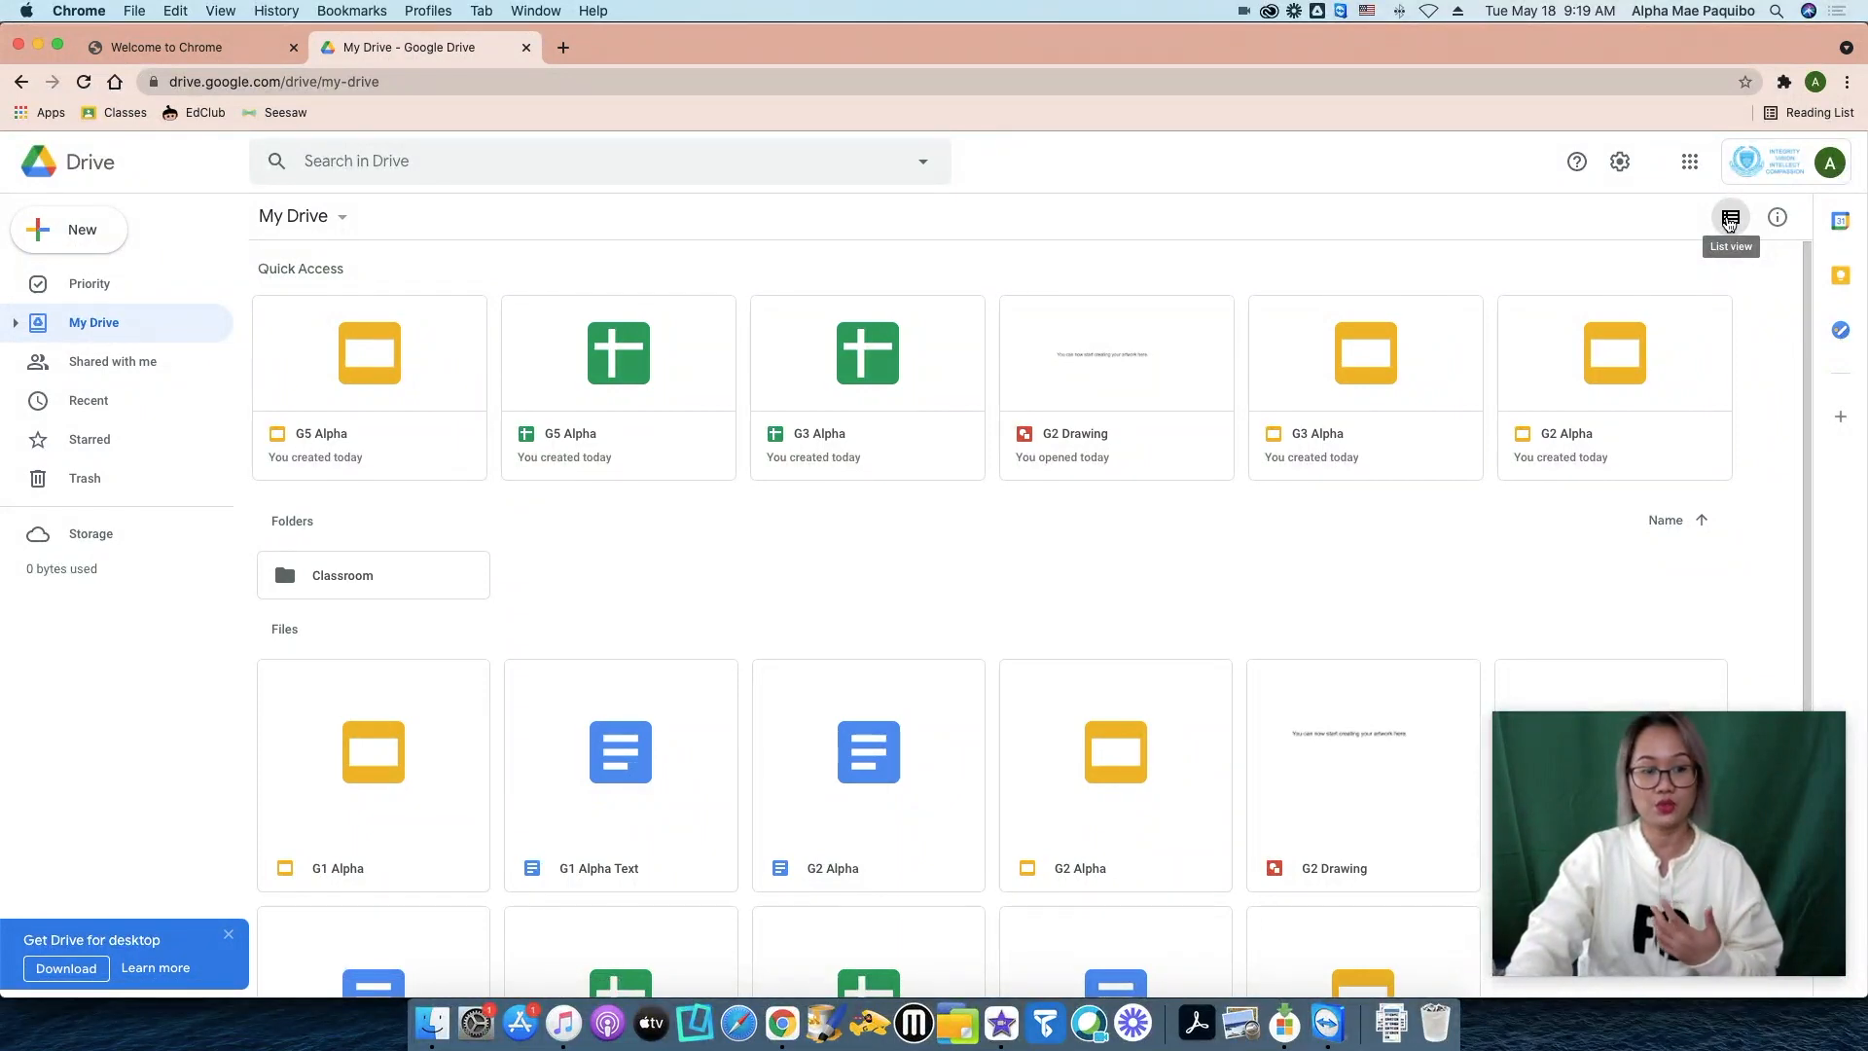
click(1730, 220)
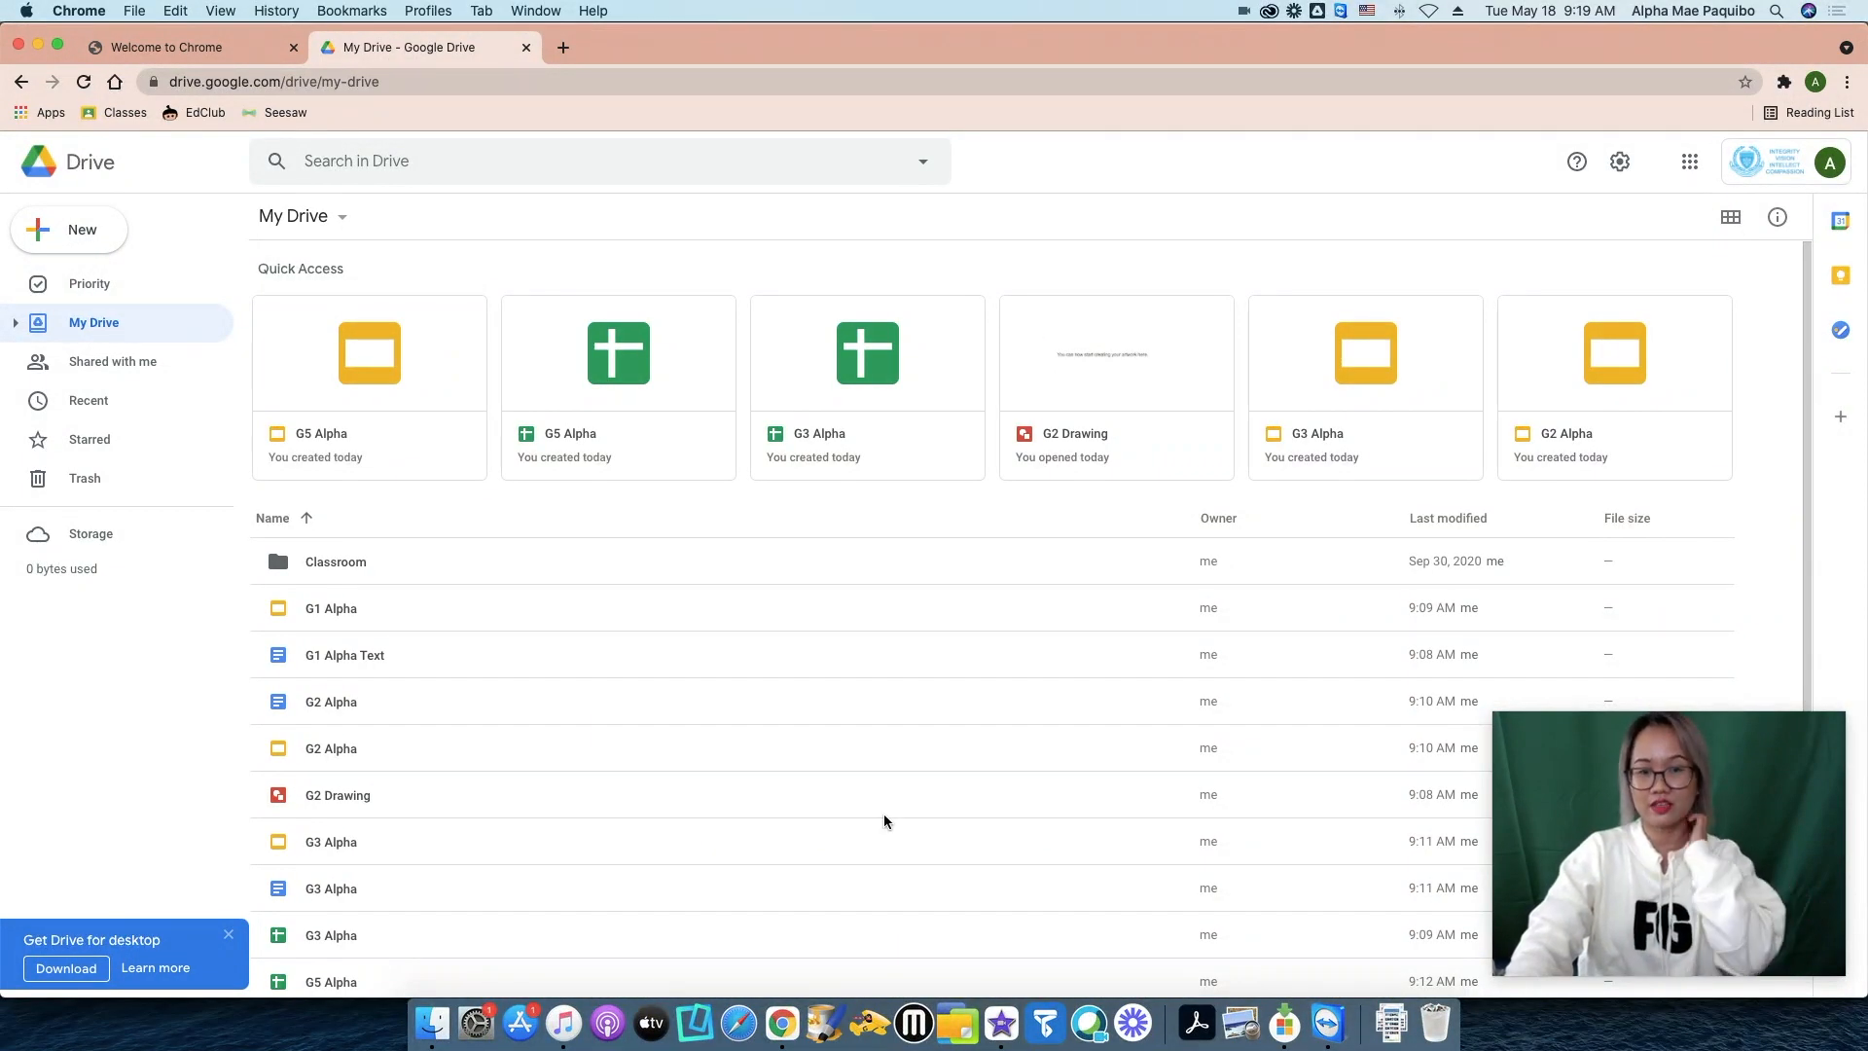
scroll(895, 825, down, 2)
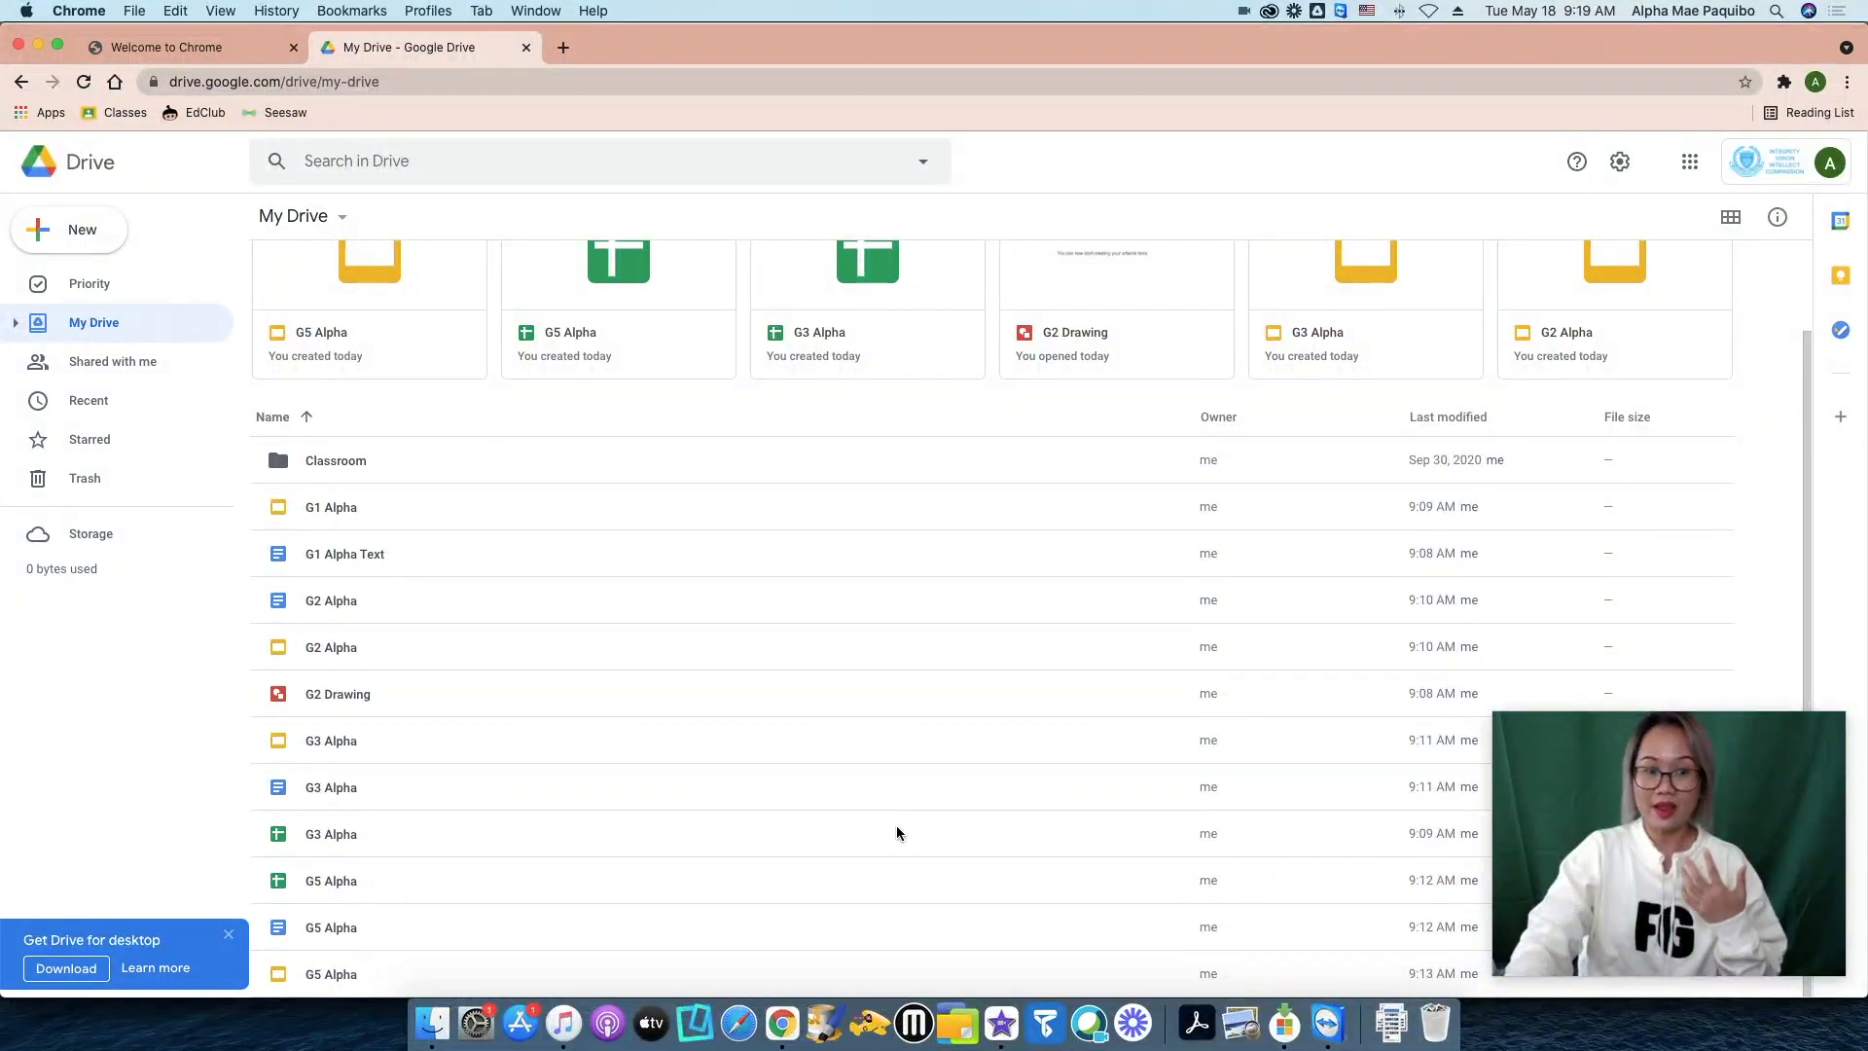
scroll(900, 820, up, 2)
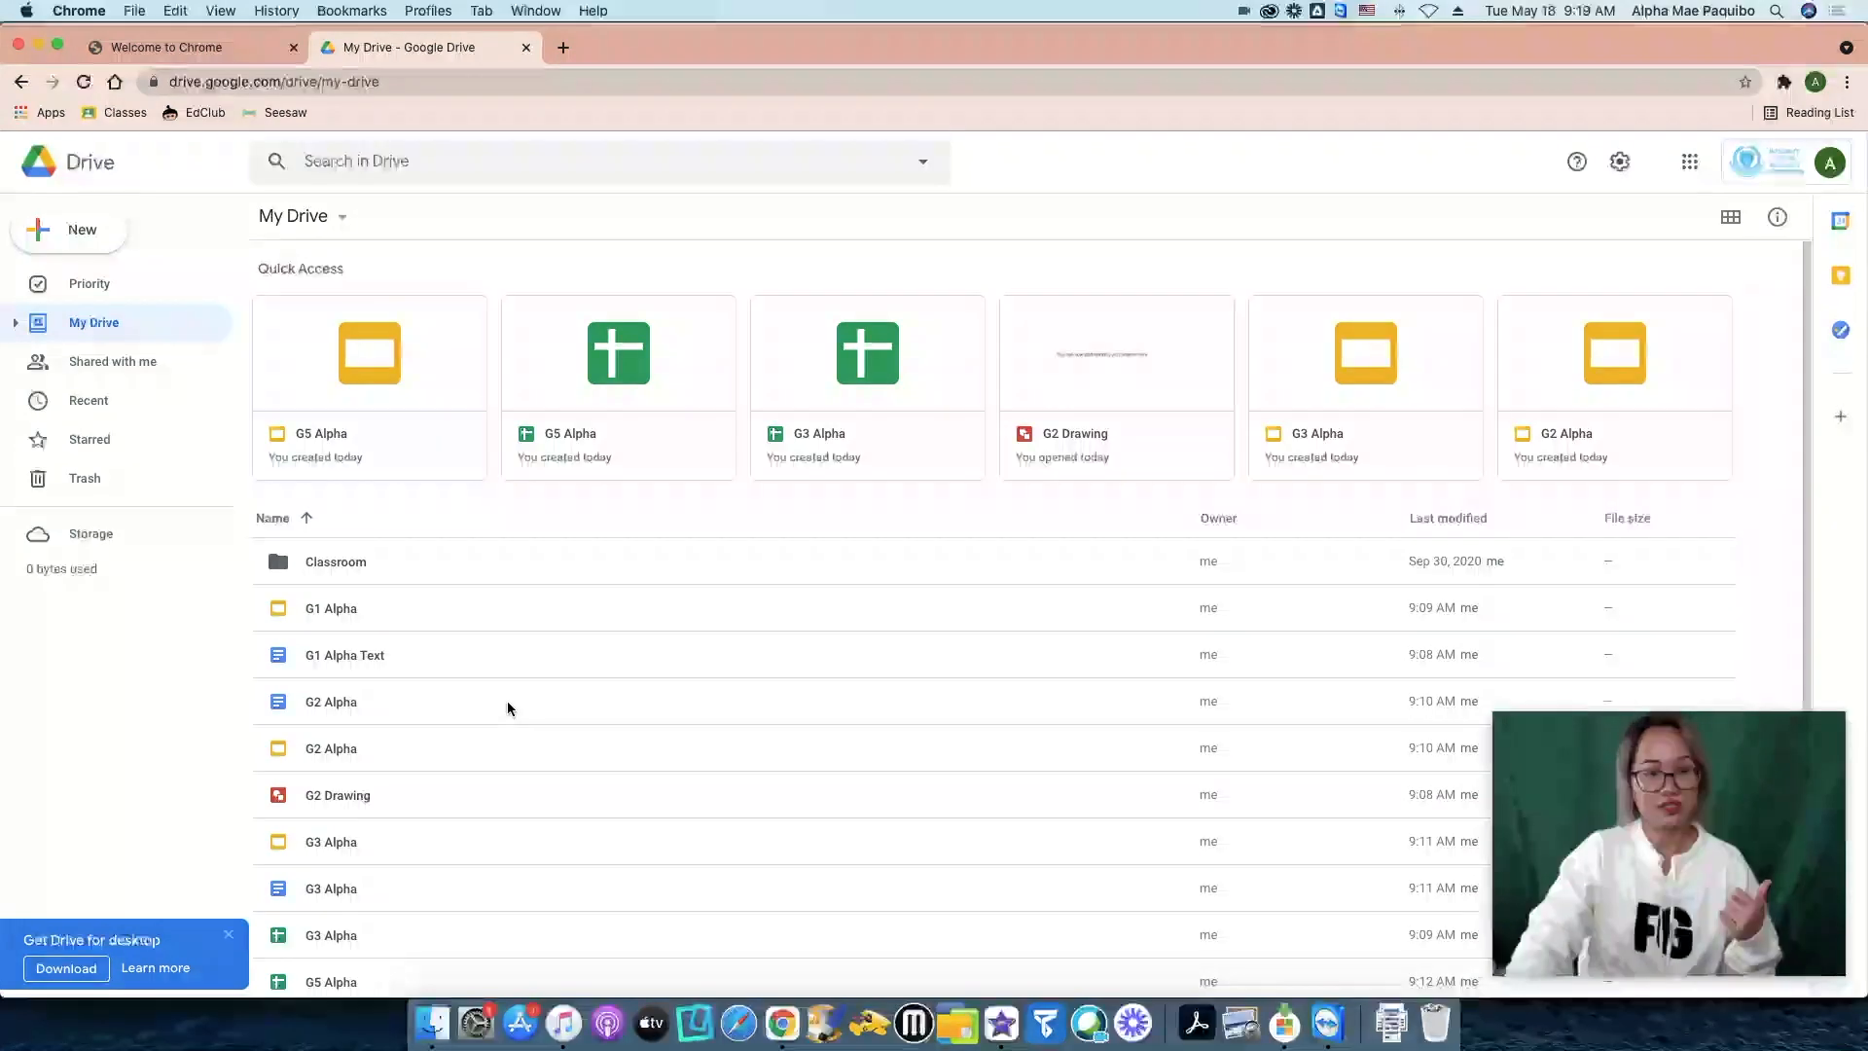
scroll(457, 662, down, 2)
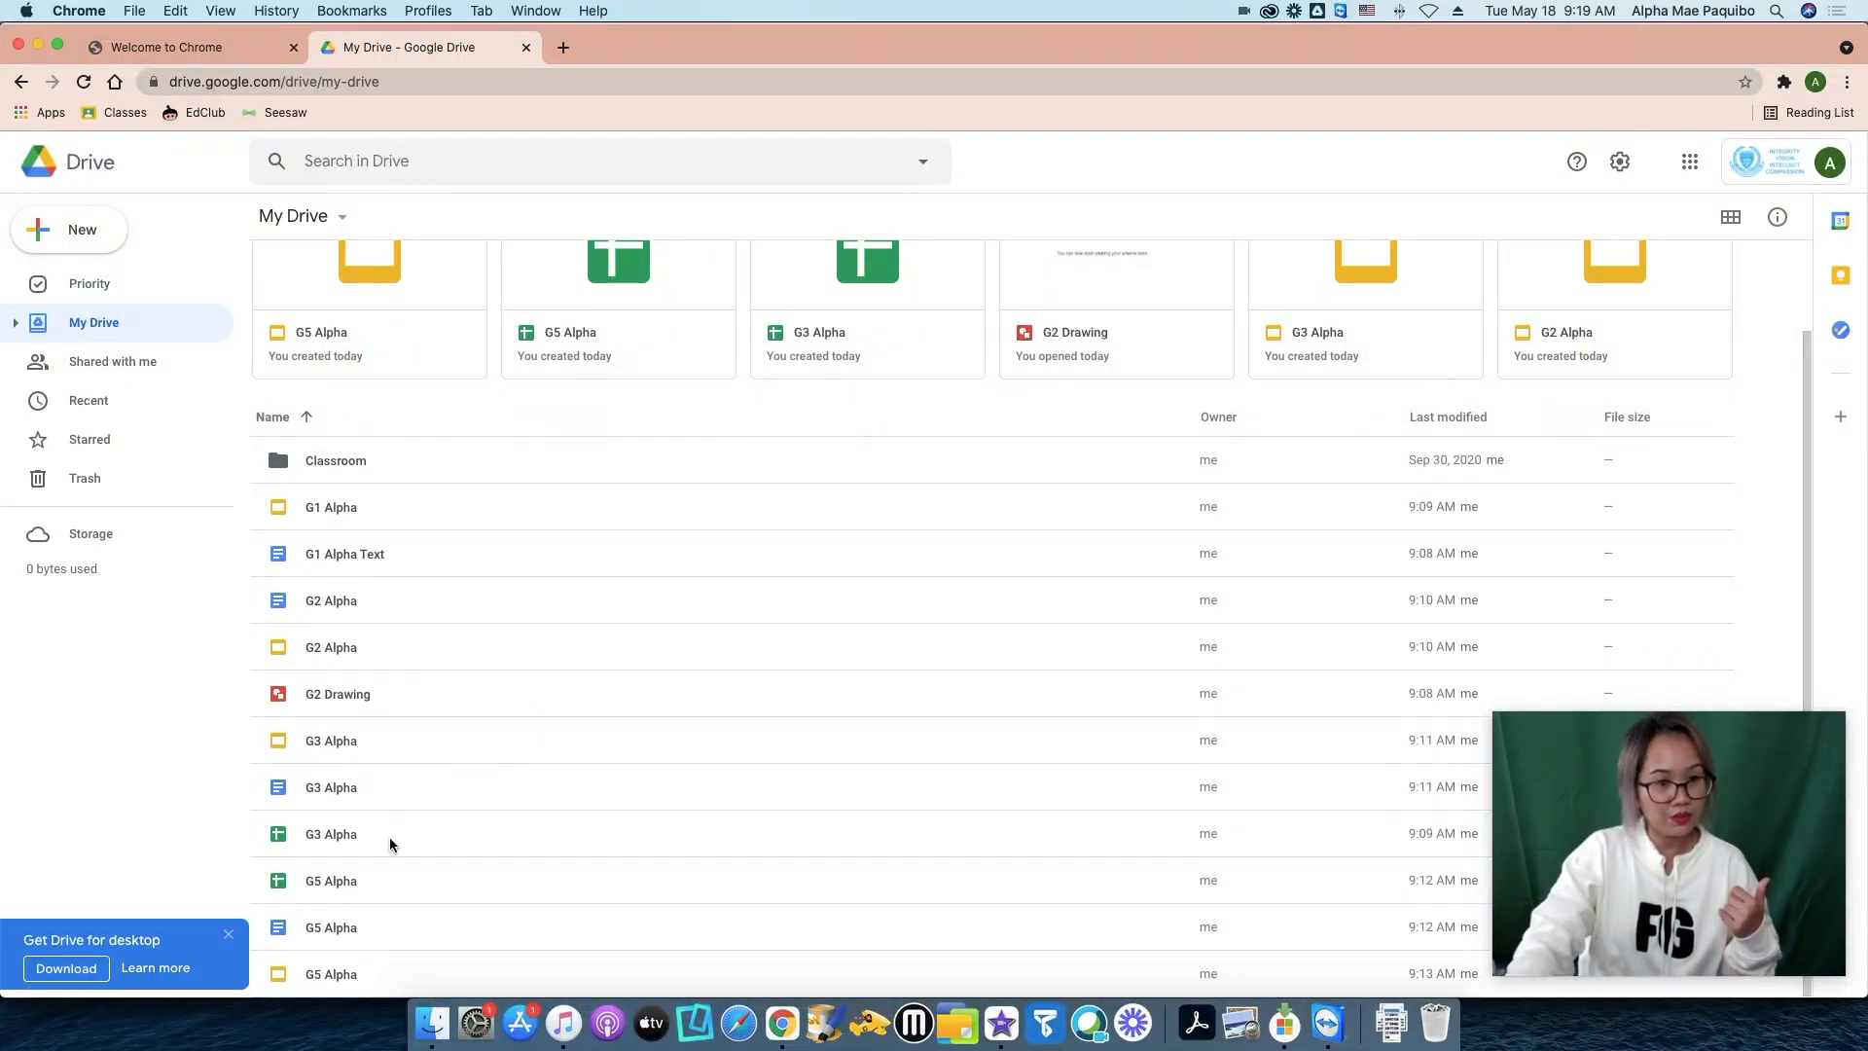
scroll(588, 755, up, 2)
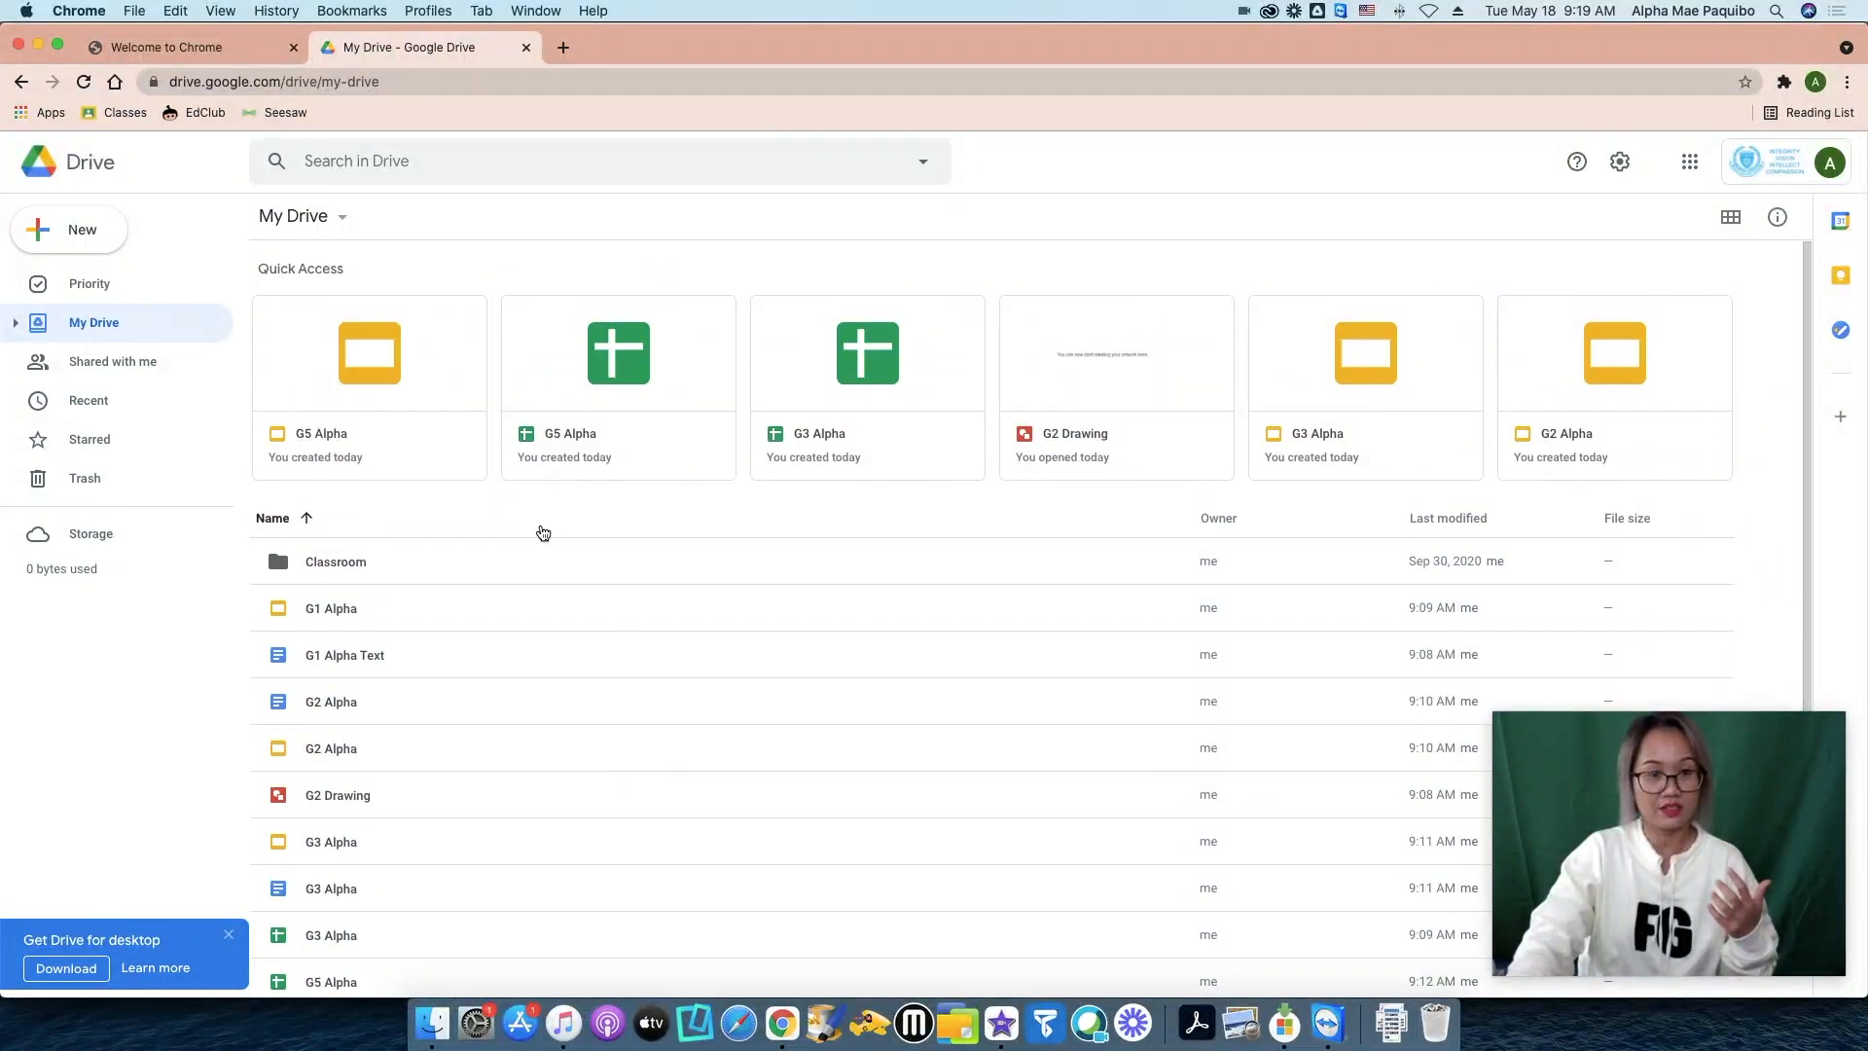
Create new folders named Grade 1 and Grade 2 in My Drive.
click(73, 233)
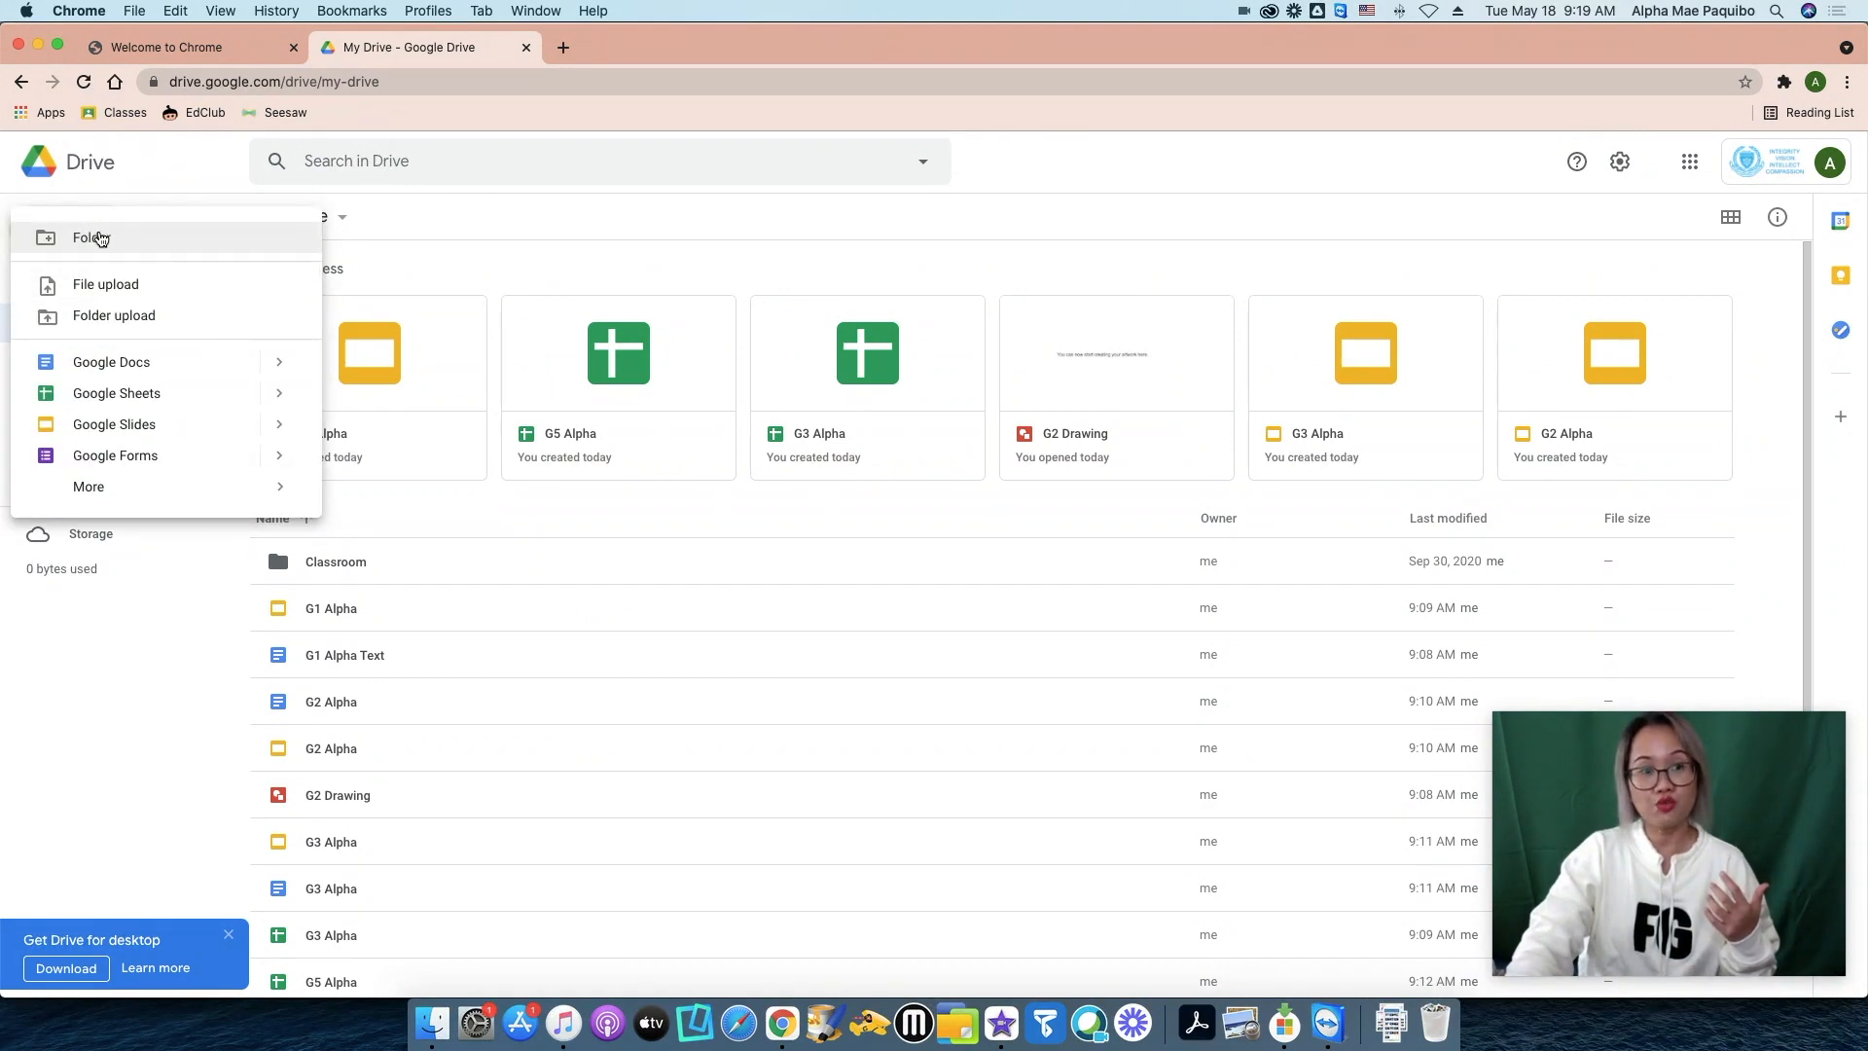
click(100, 238)
text(Grade 1)
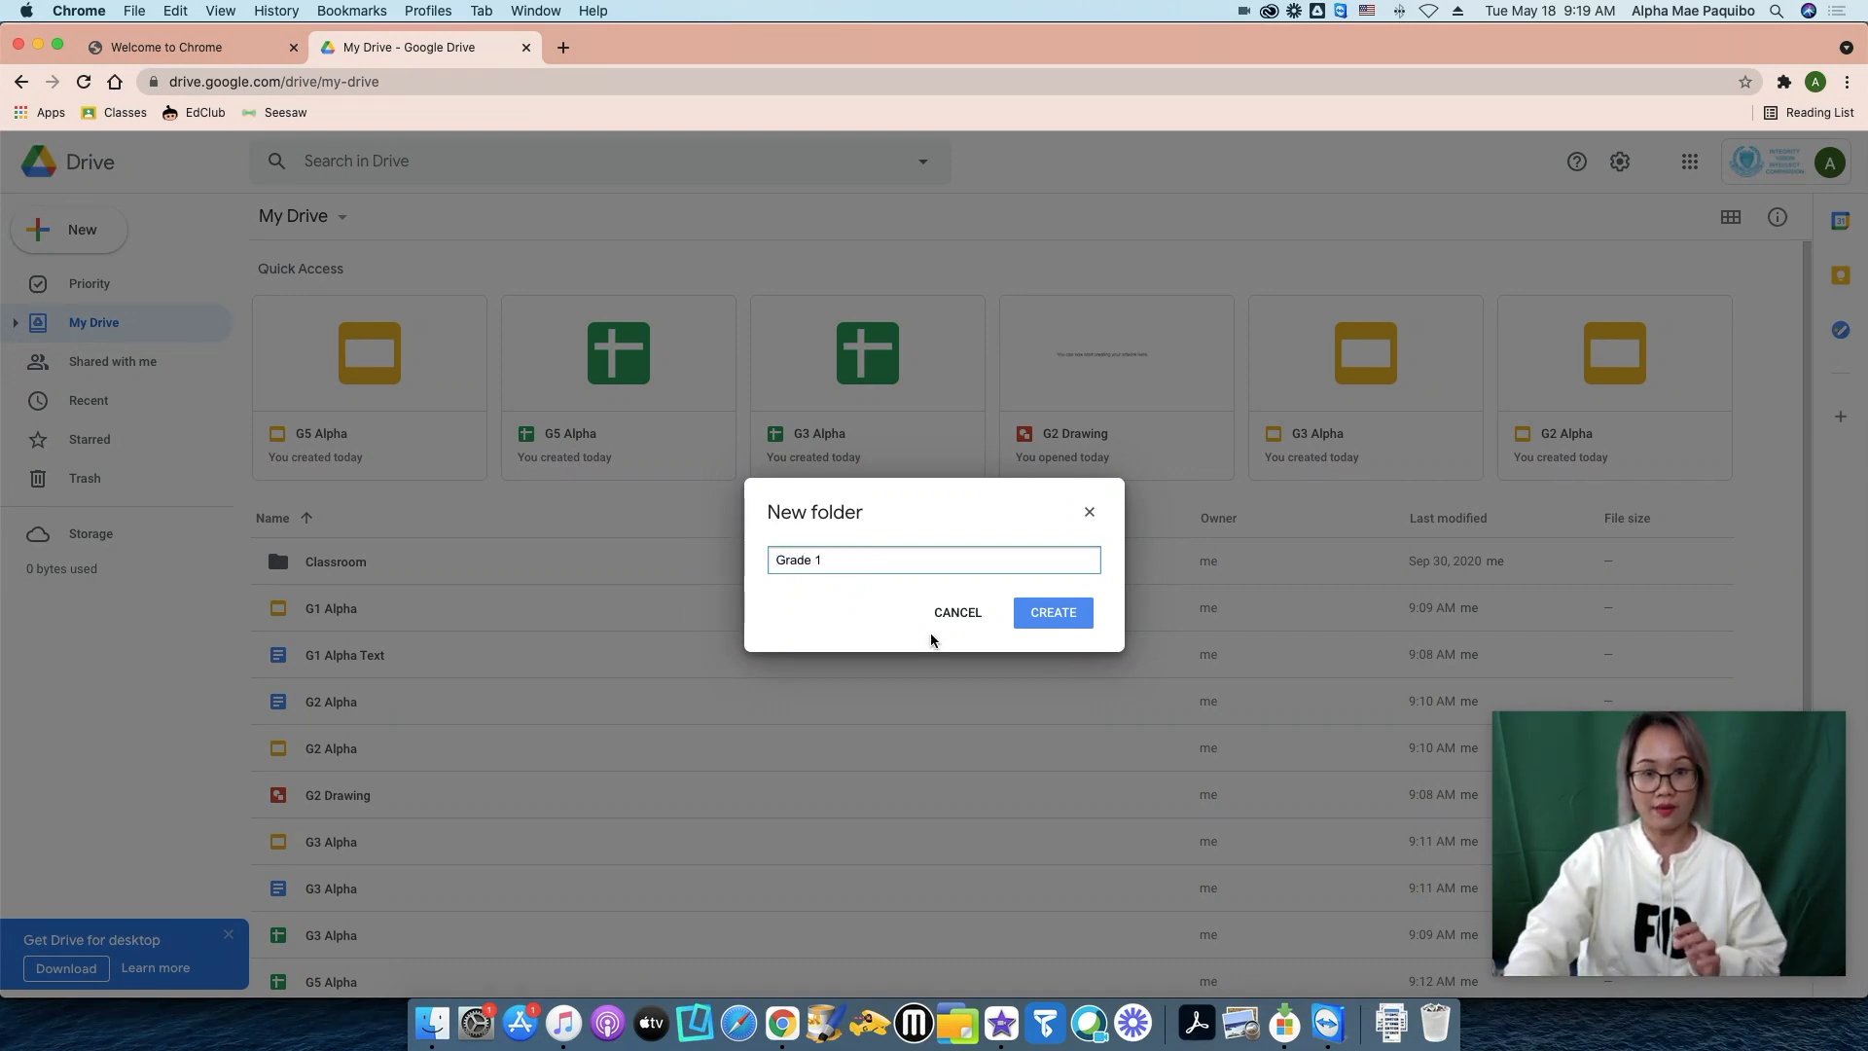
click(1051, 612)
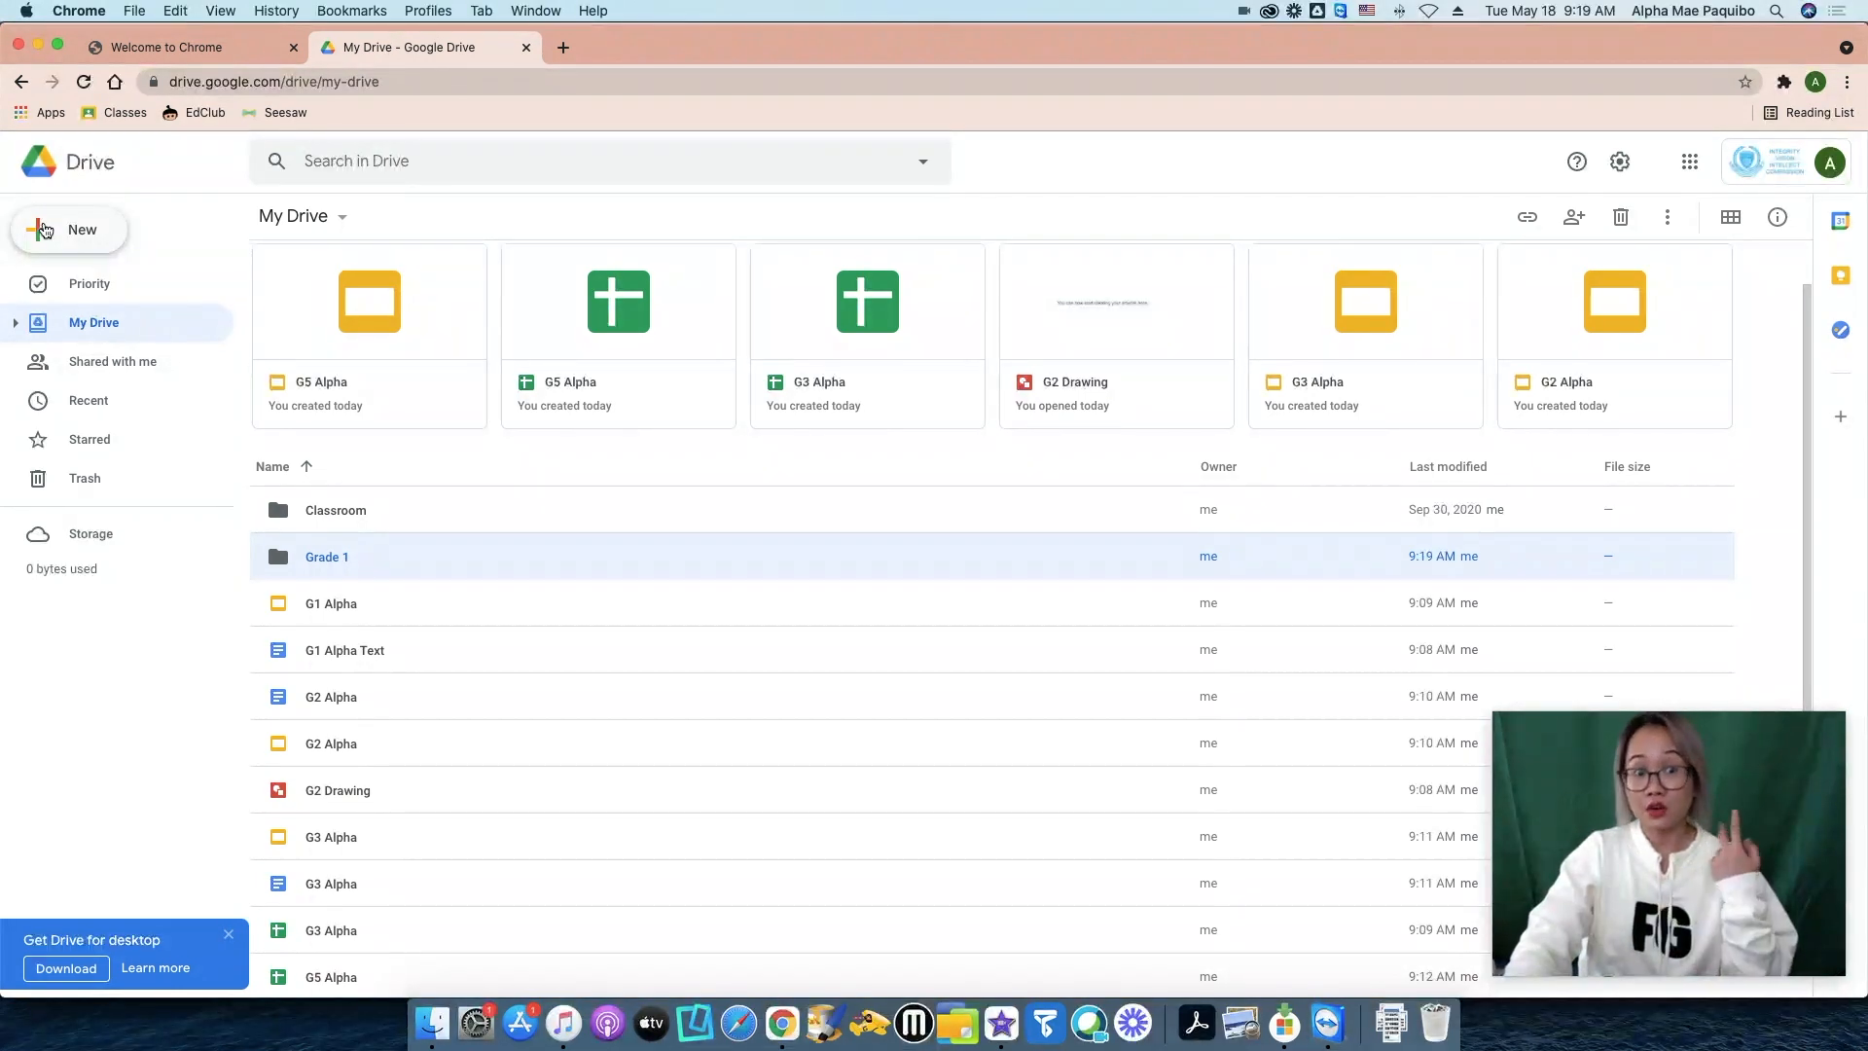
click(66, 231)
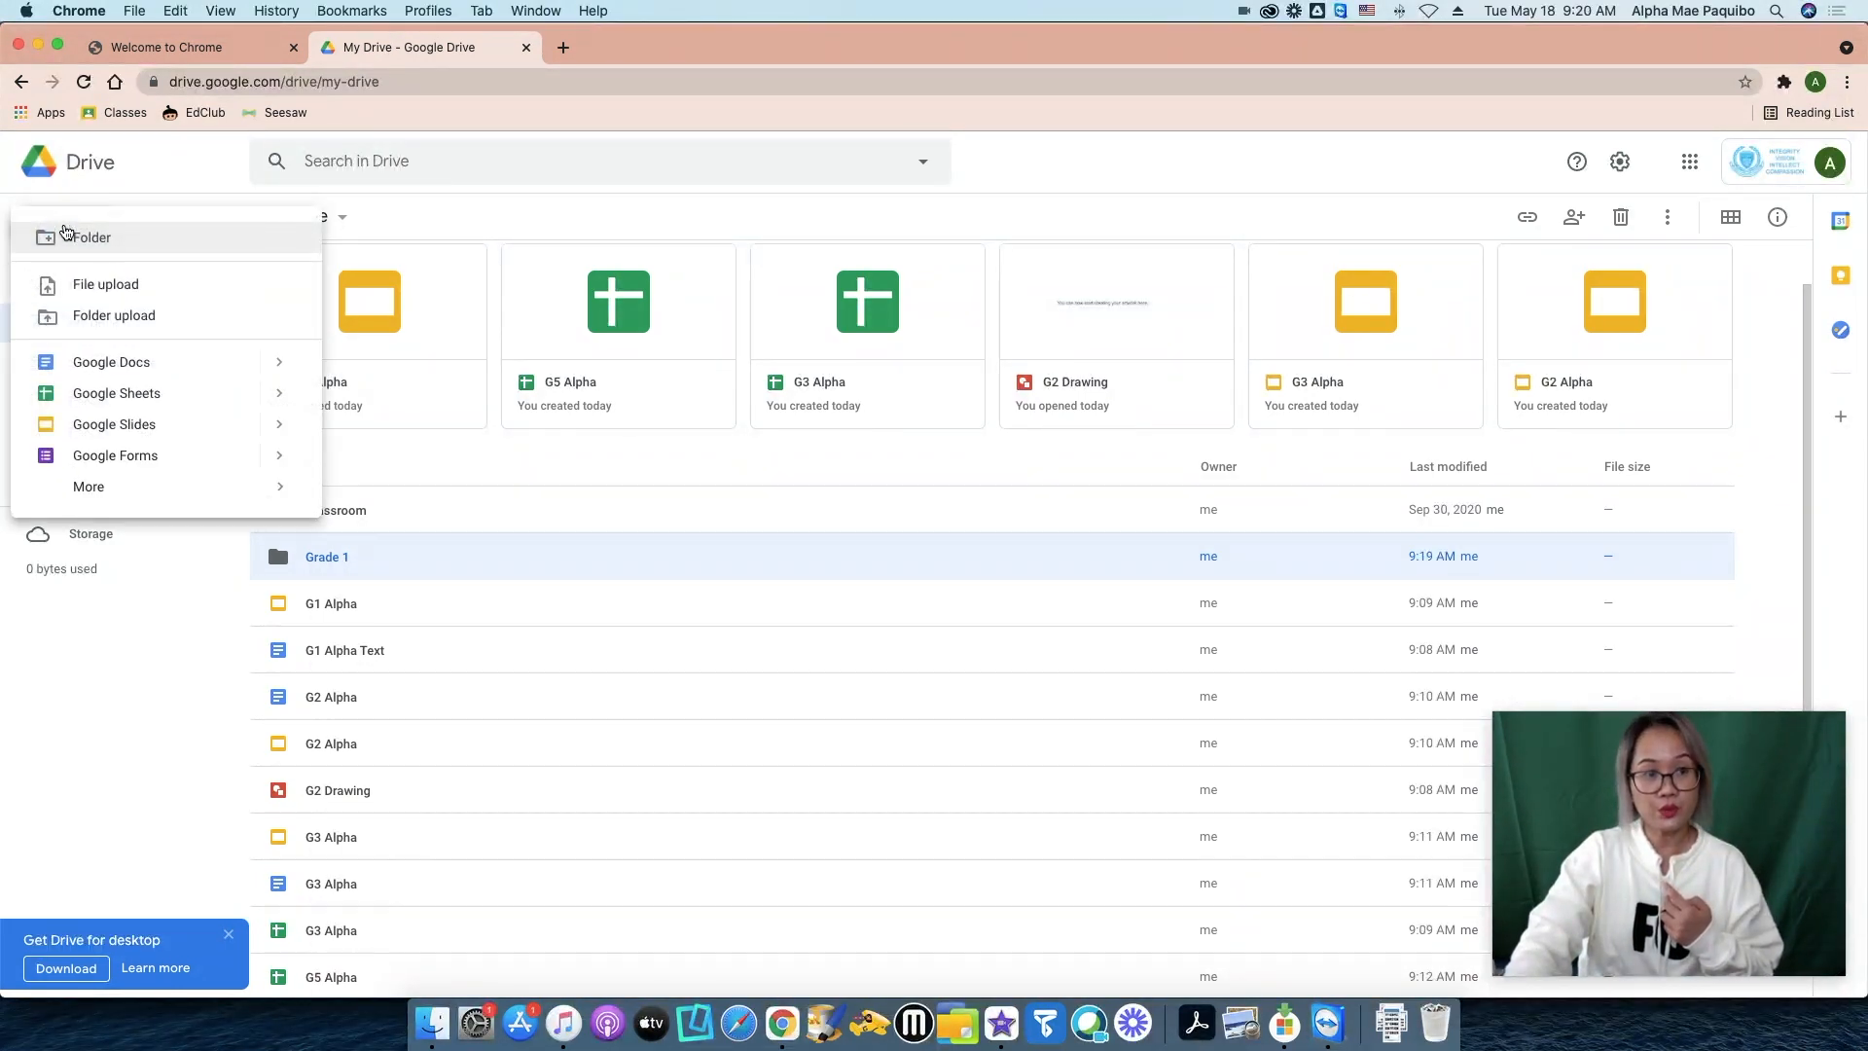
click(121, 238)
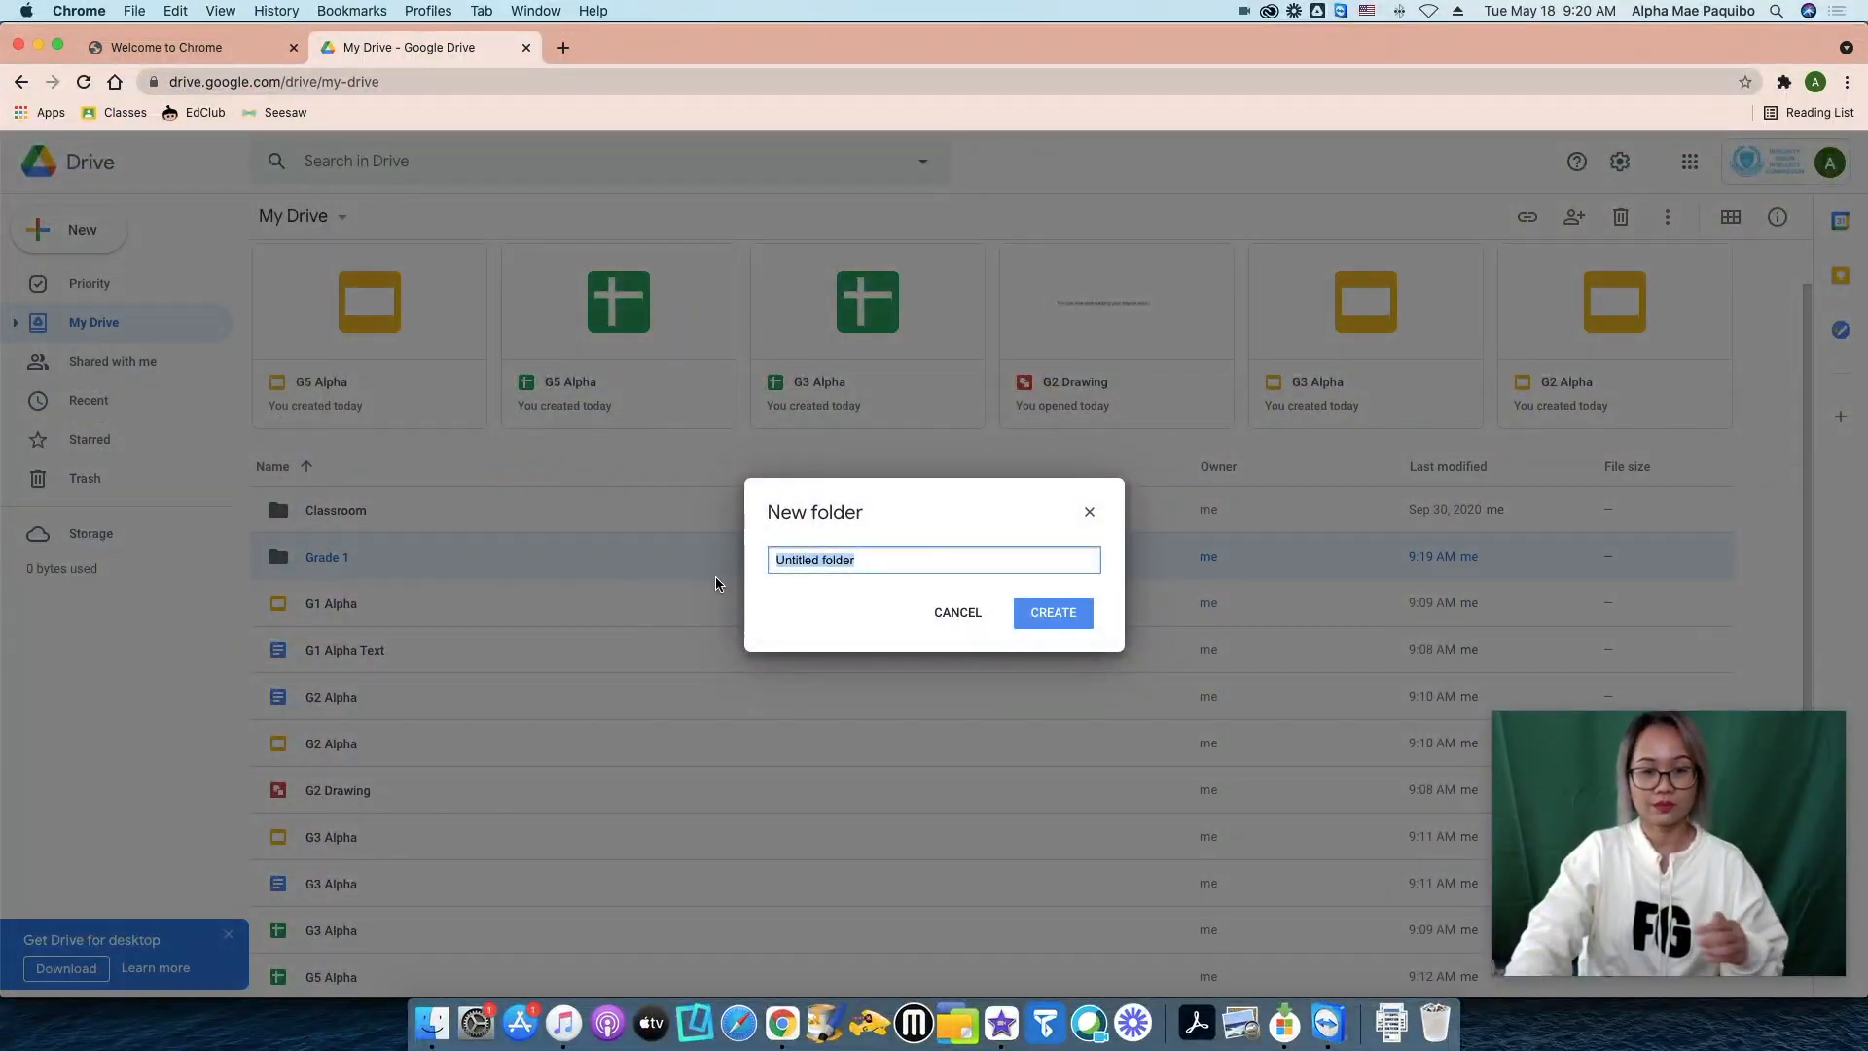
text(Grade)
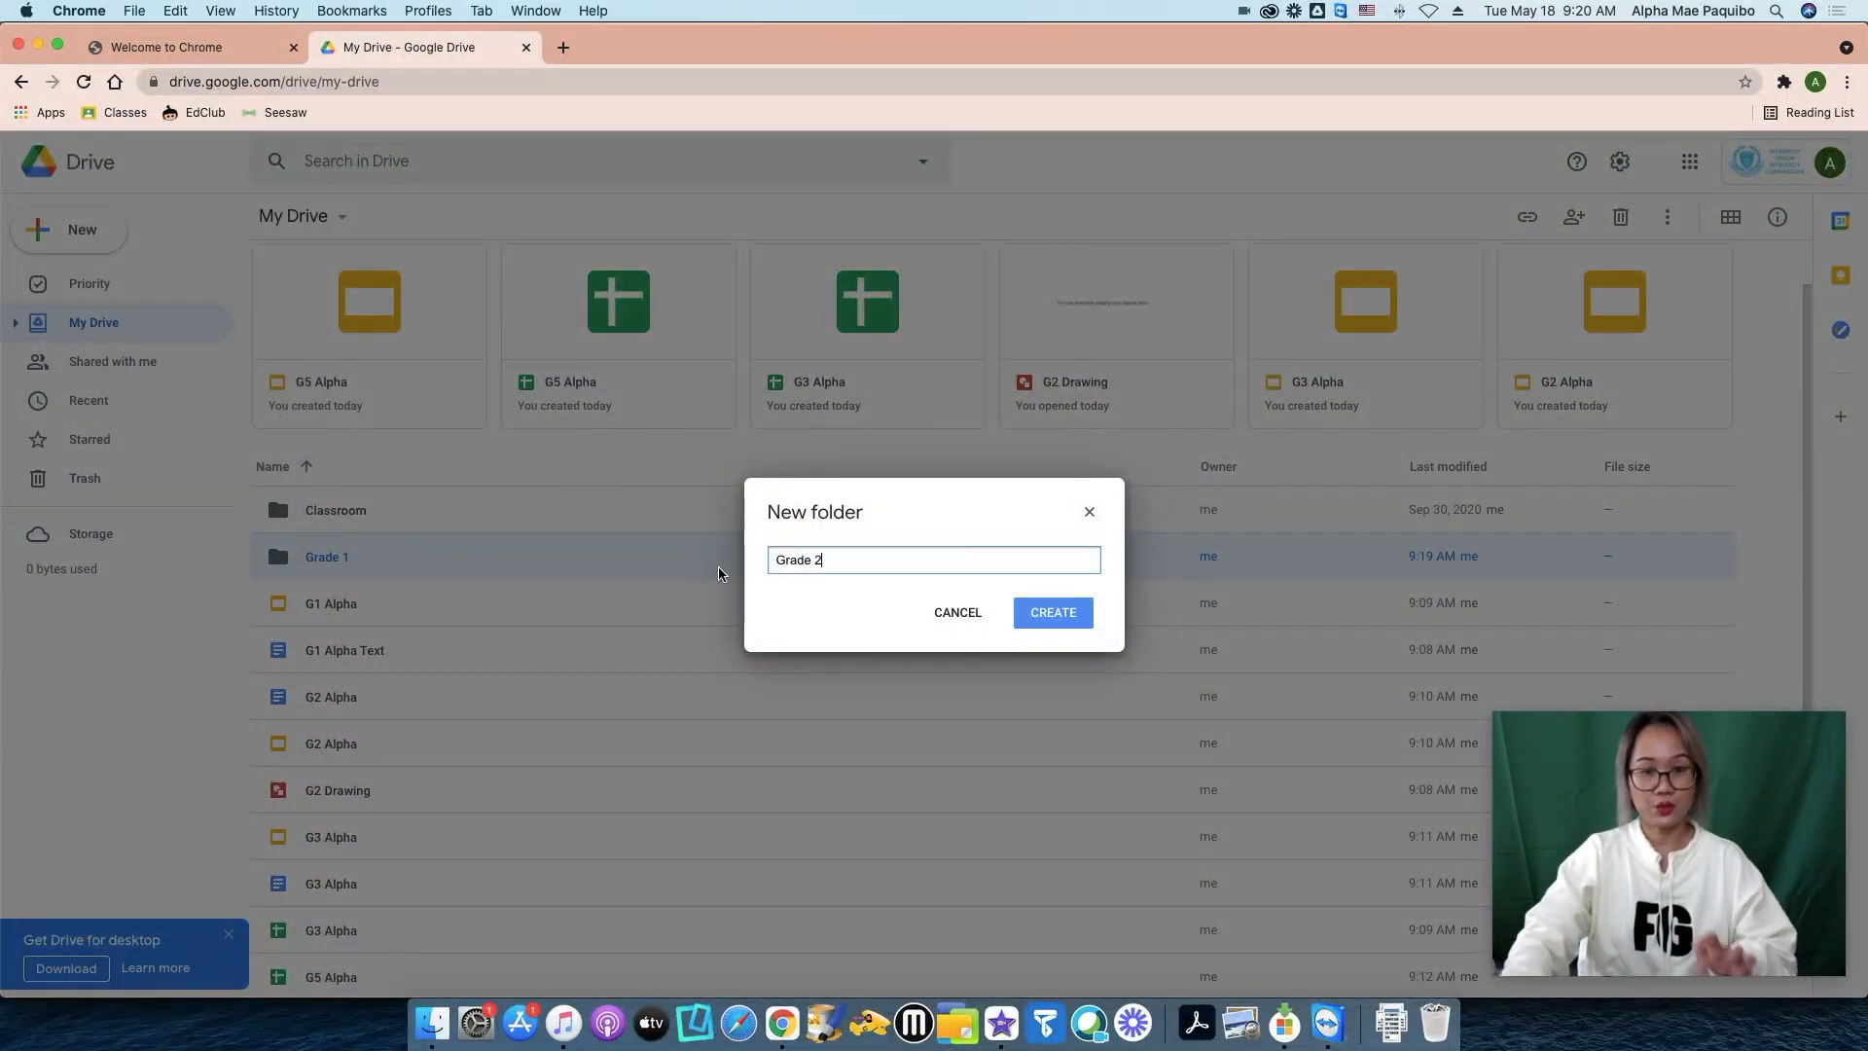
text( 2)
click(1057, 619)
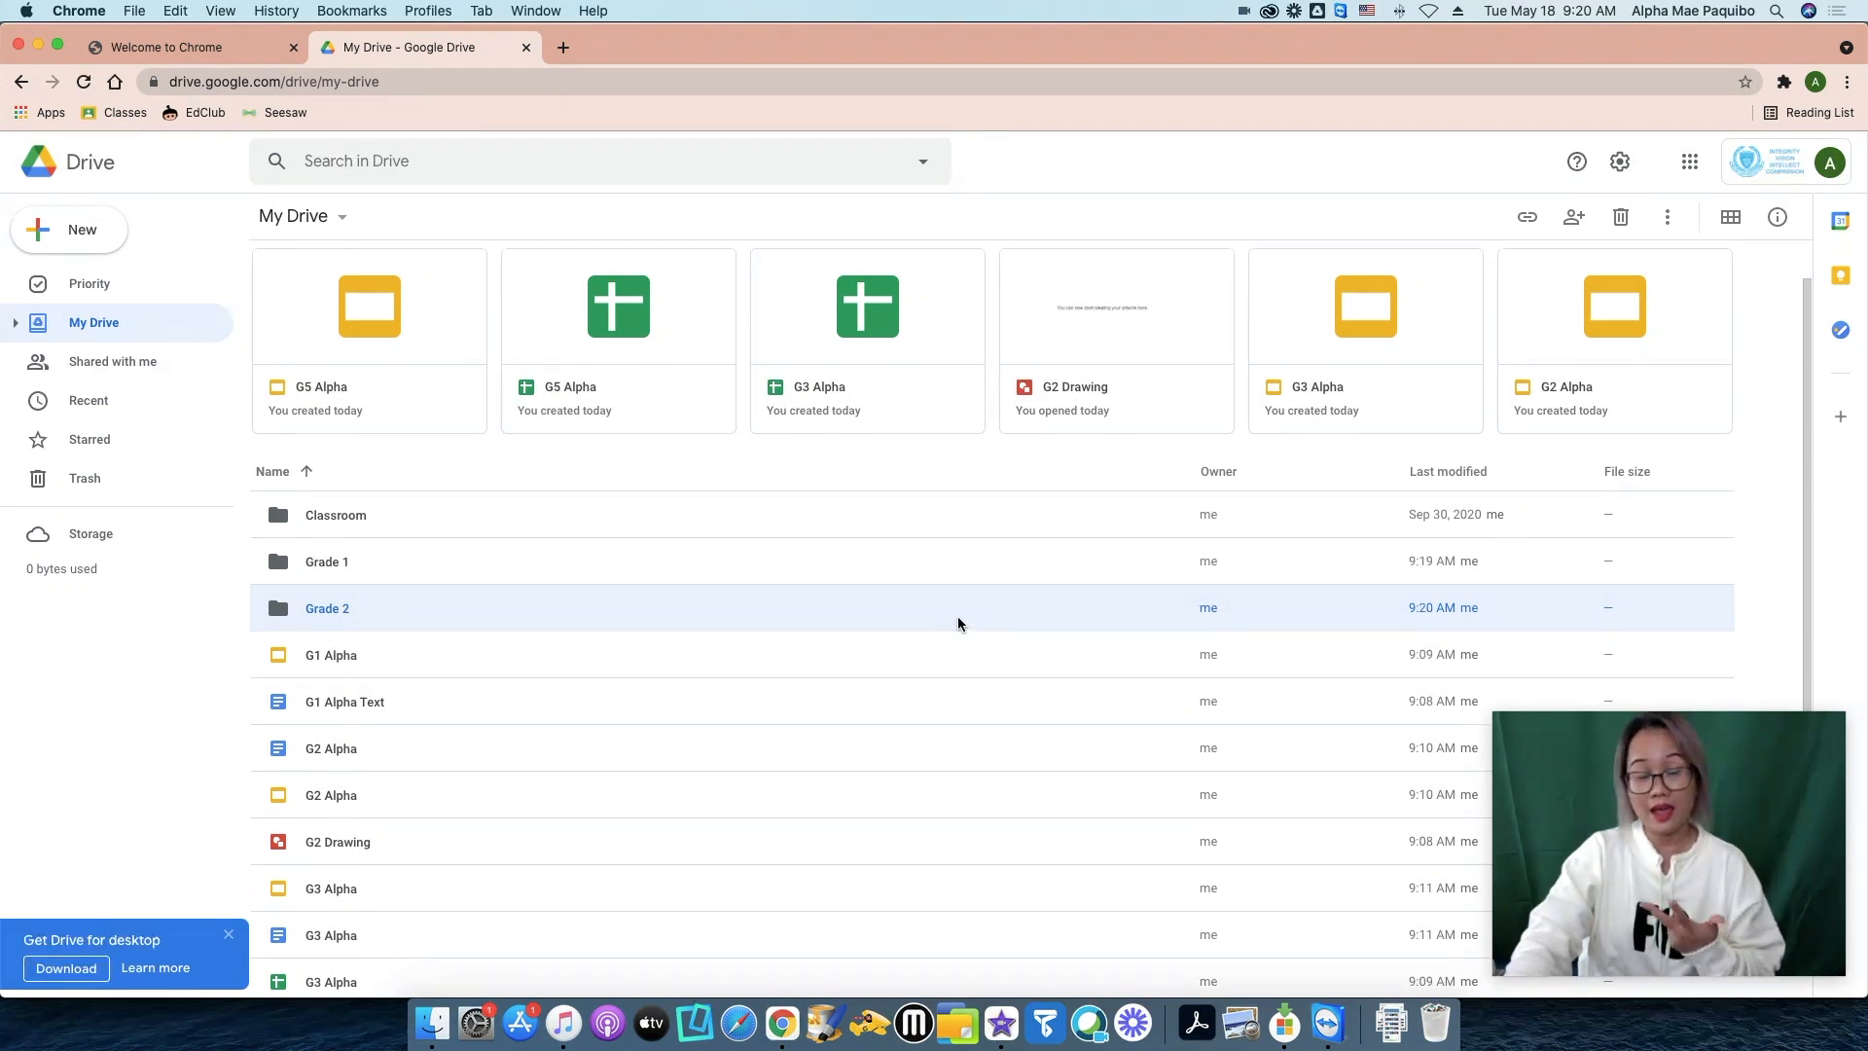
Create the Grade 3 and Grade 4 folders.
click(77, 234)
click(84, 247)
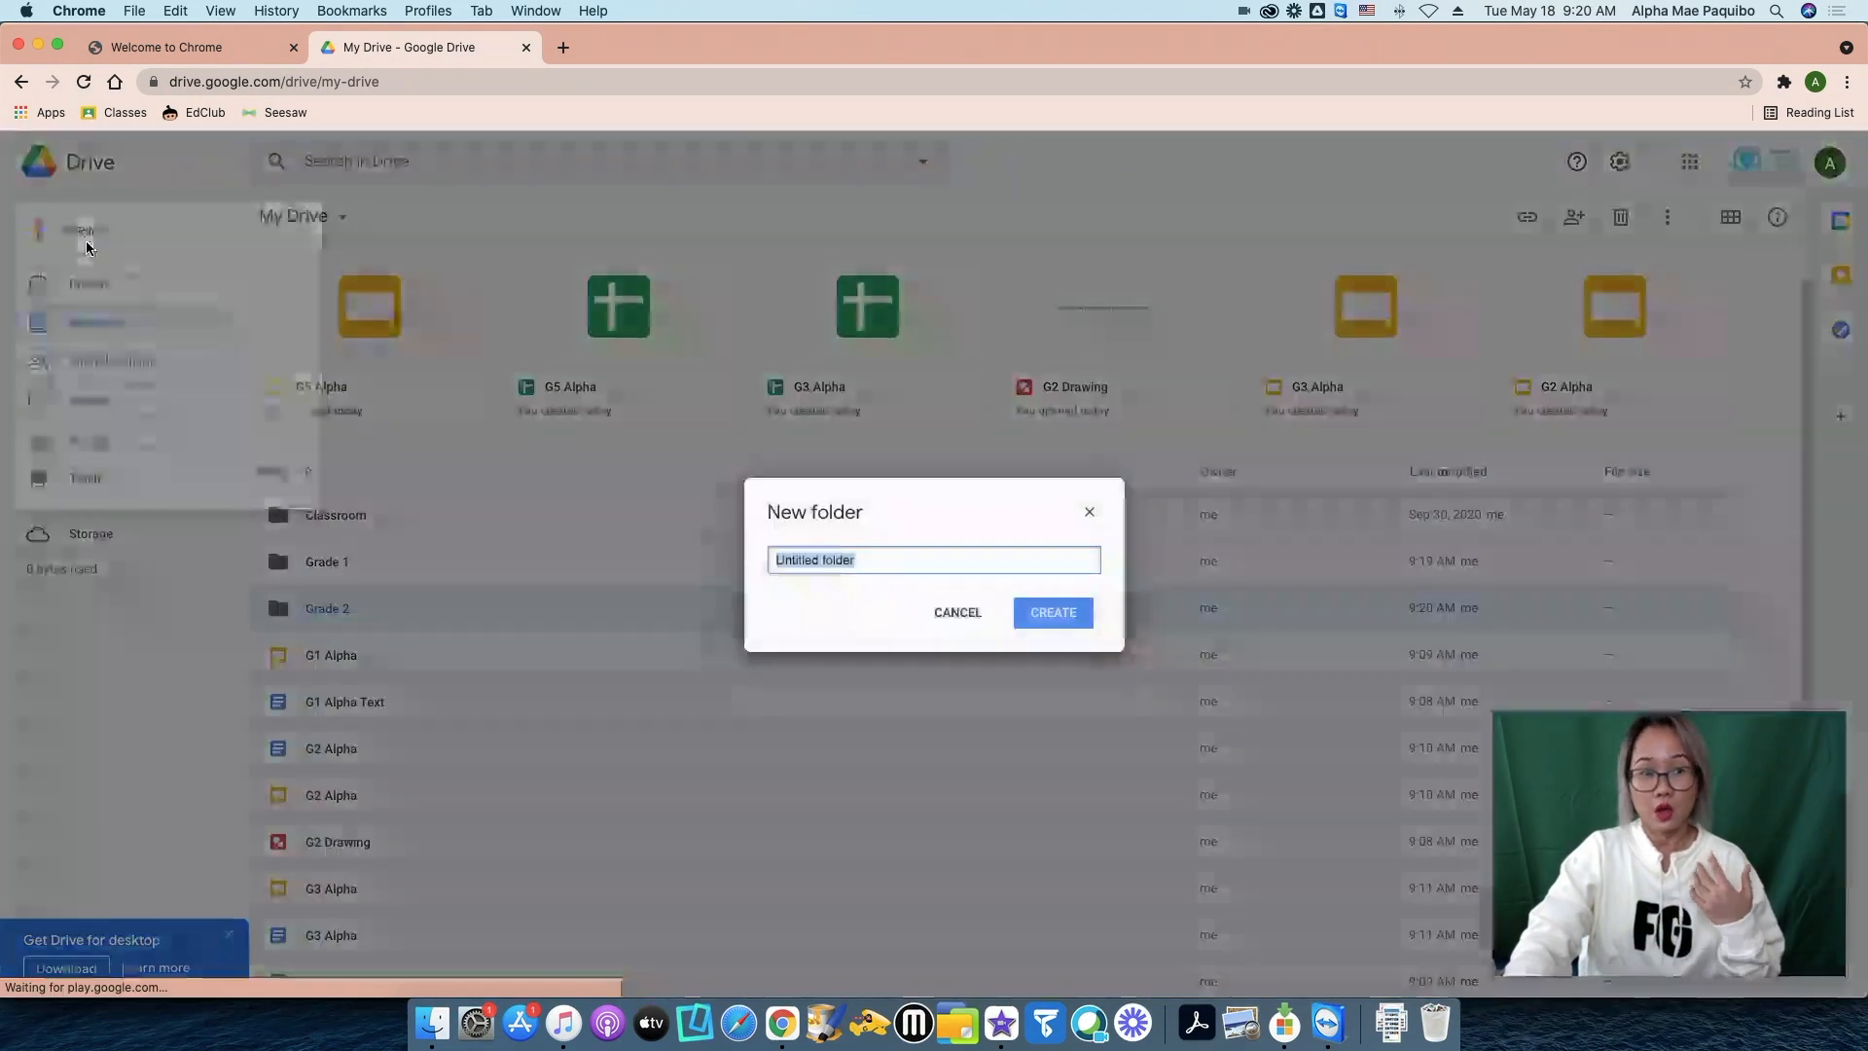
text(Grade 3)
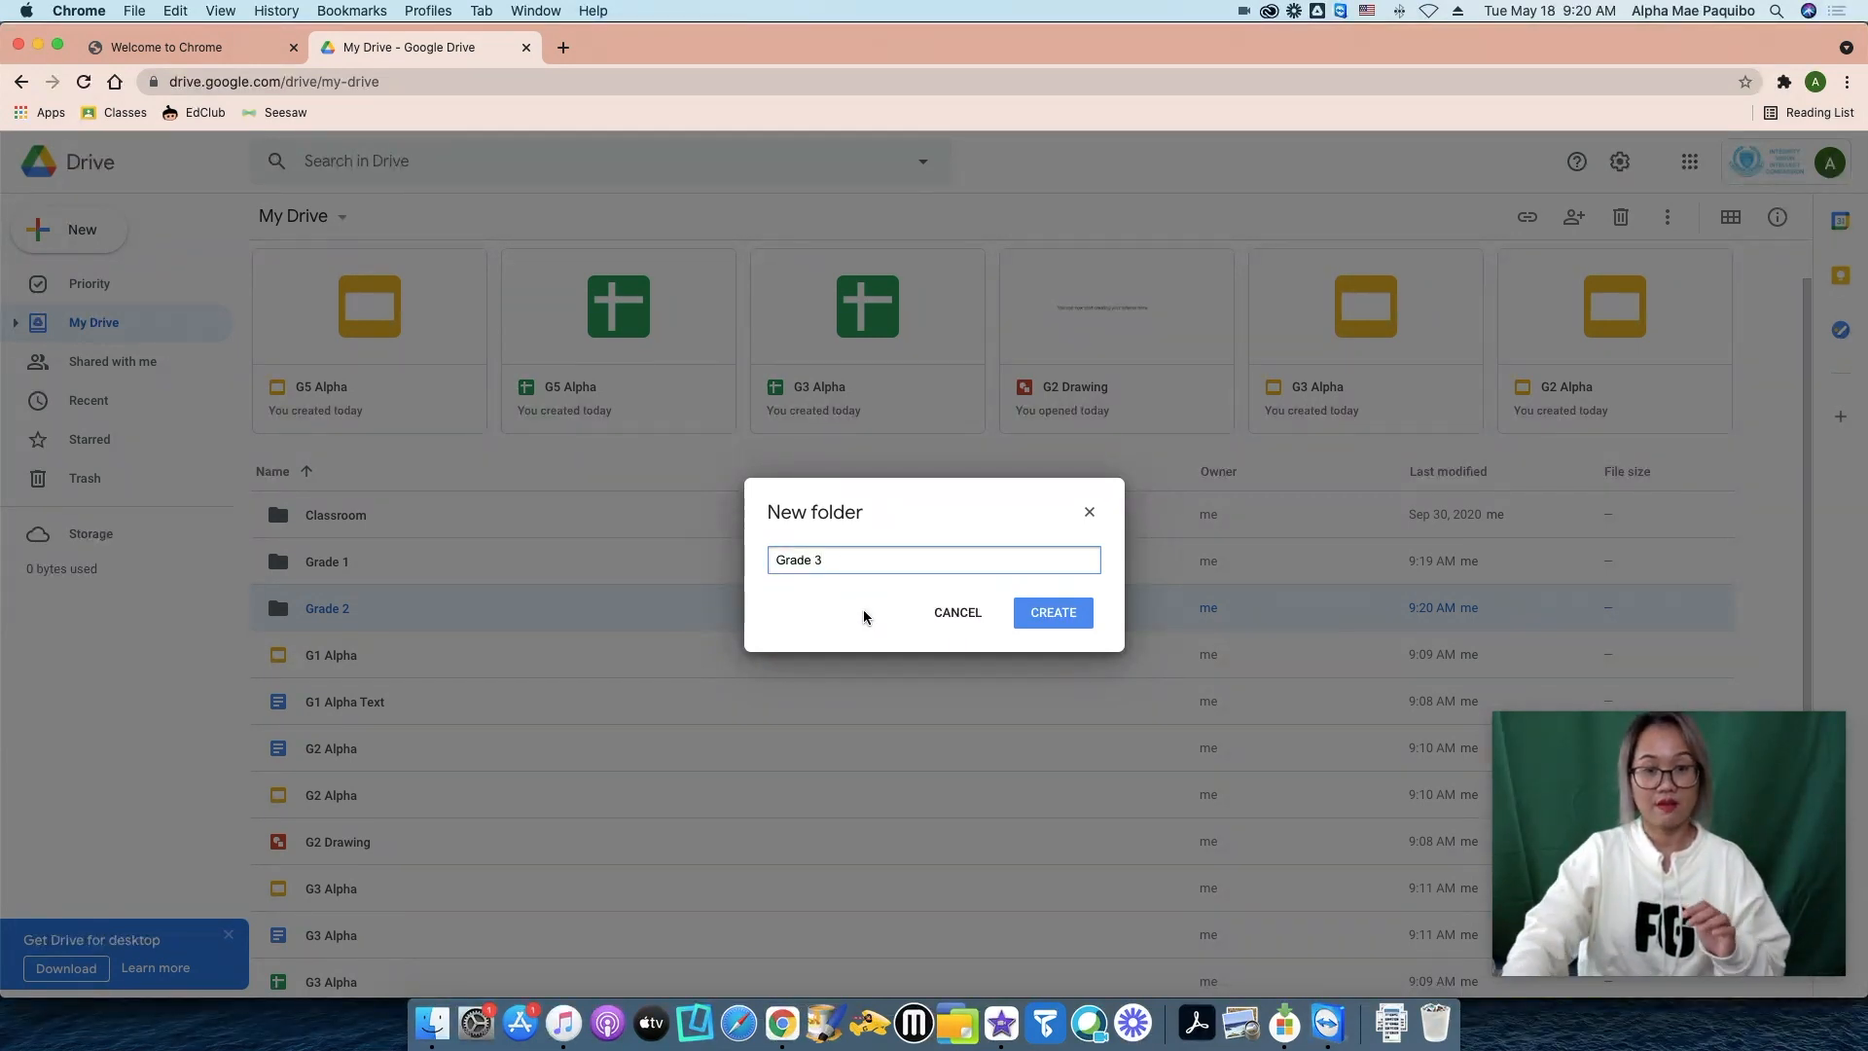
click(1041, 613)
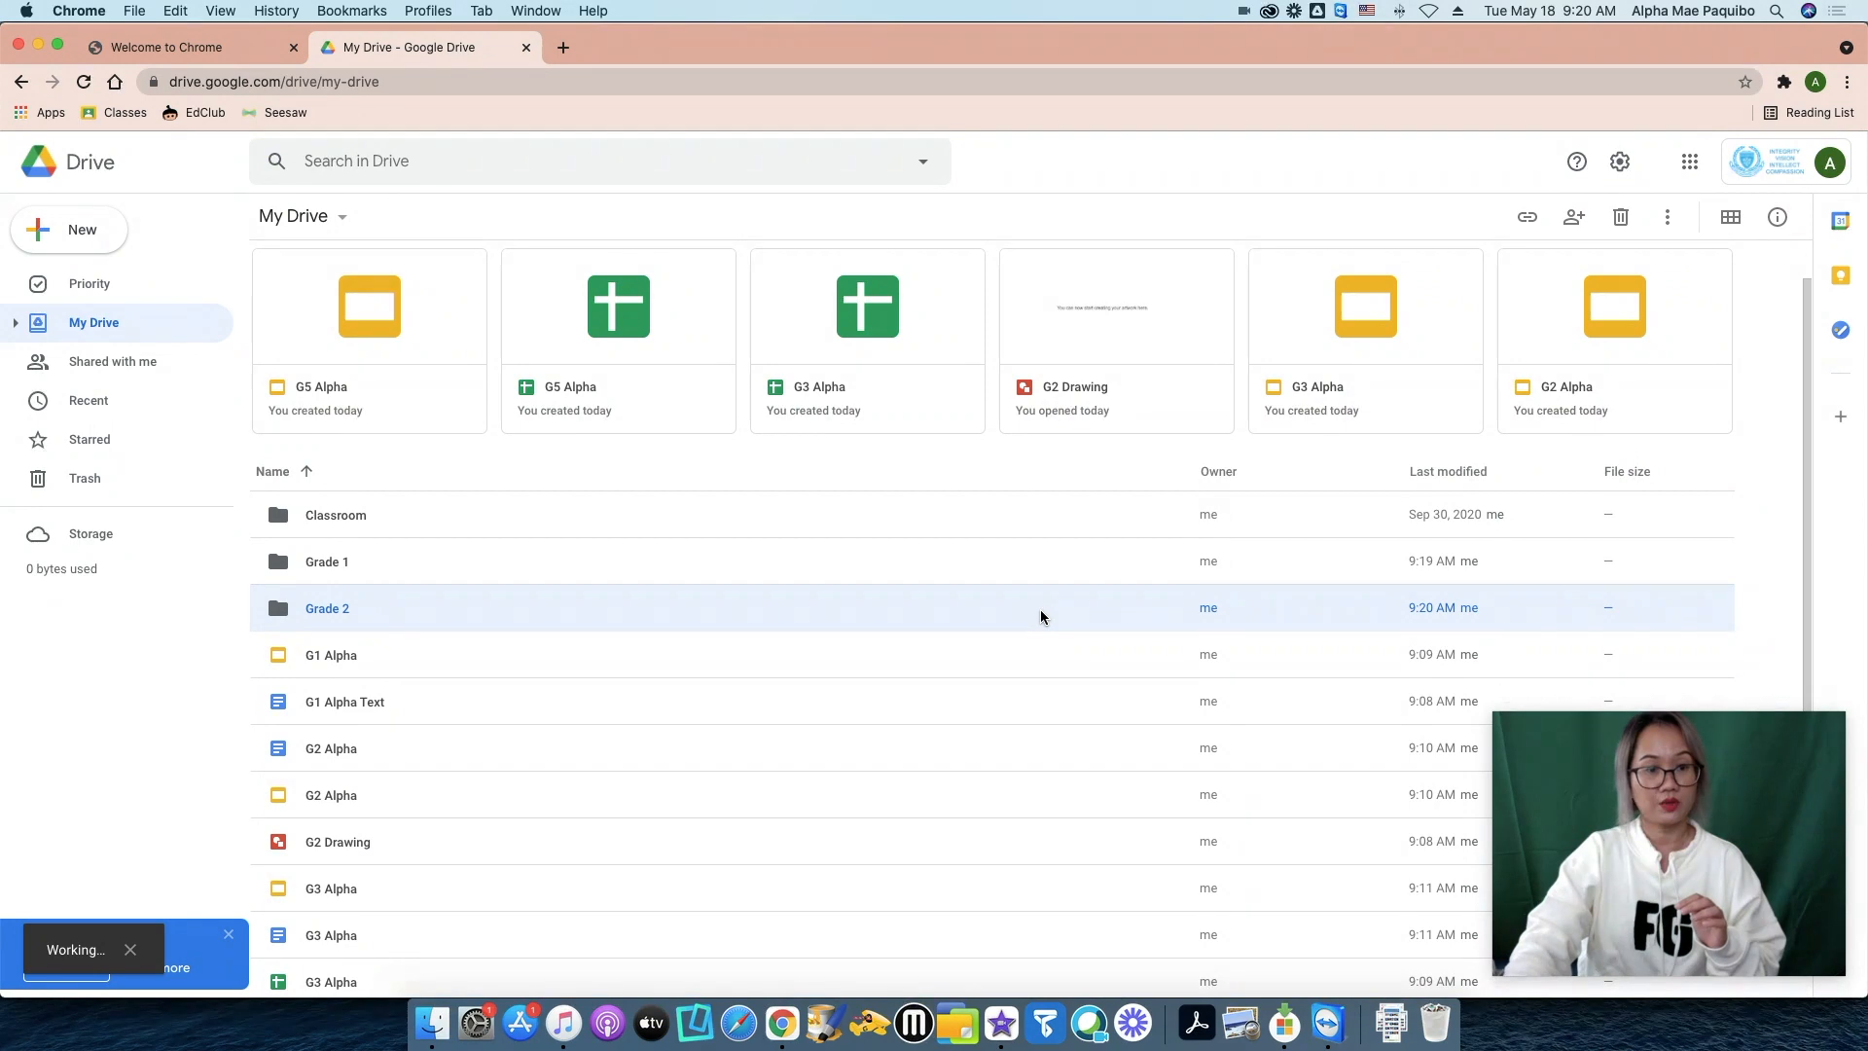
click(70, 231)
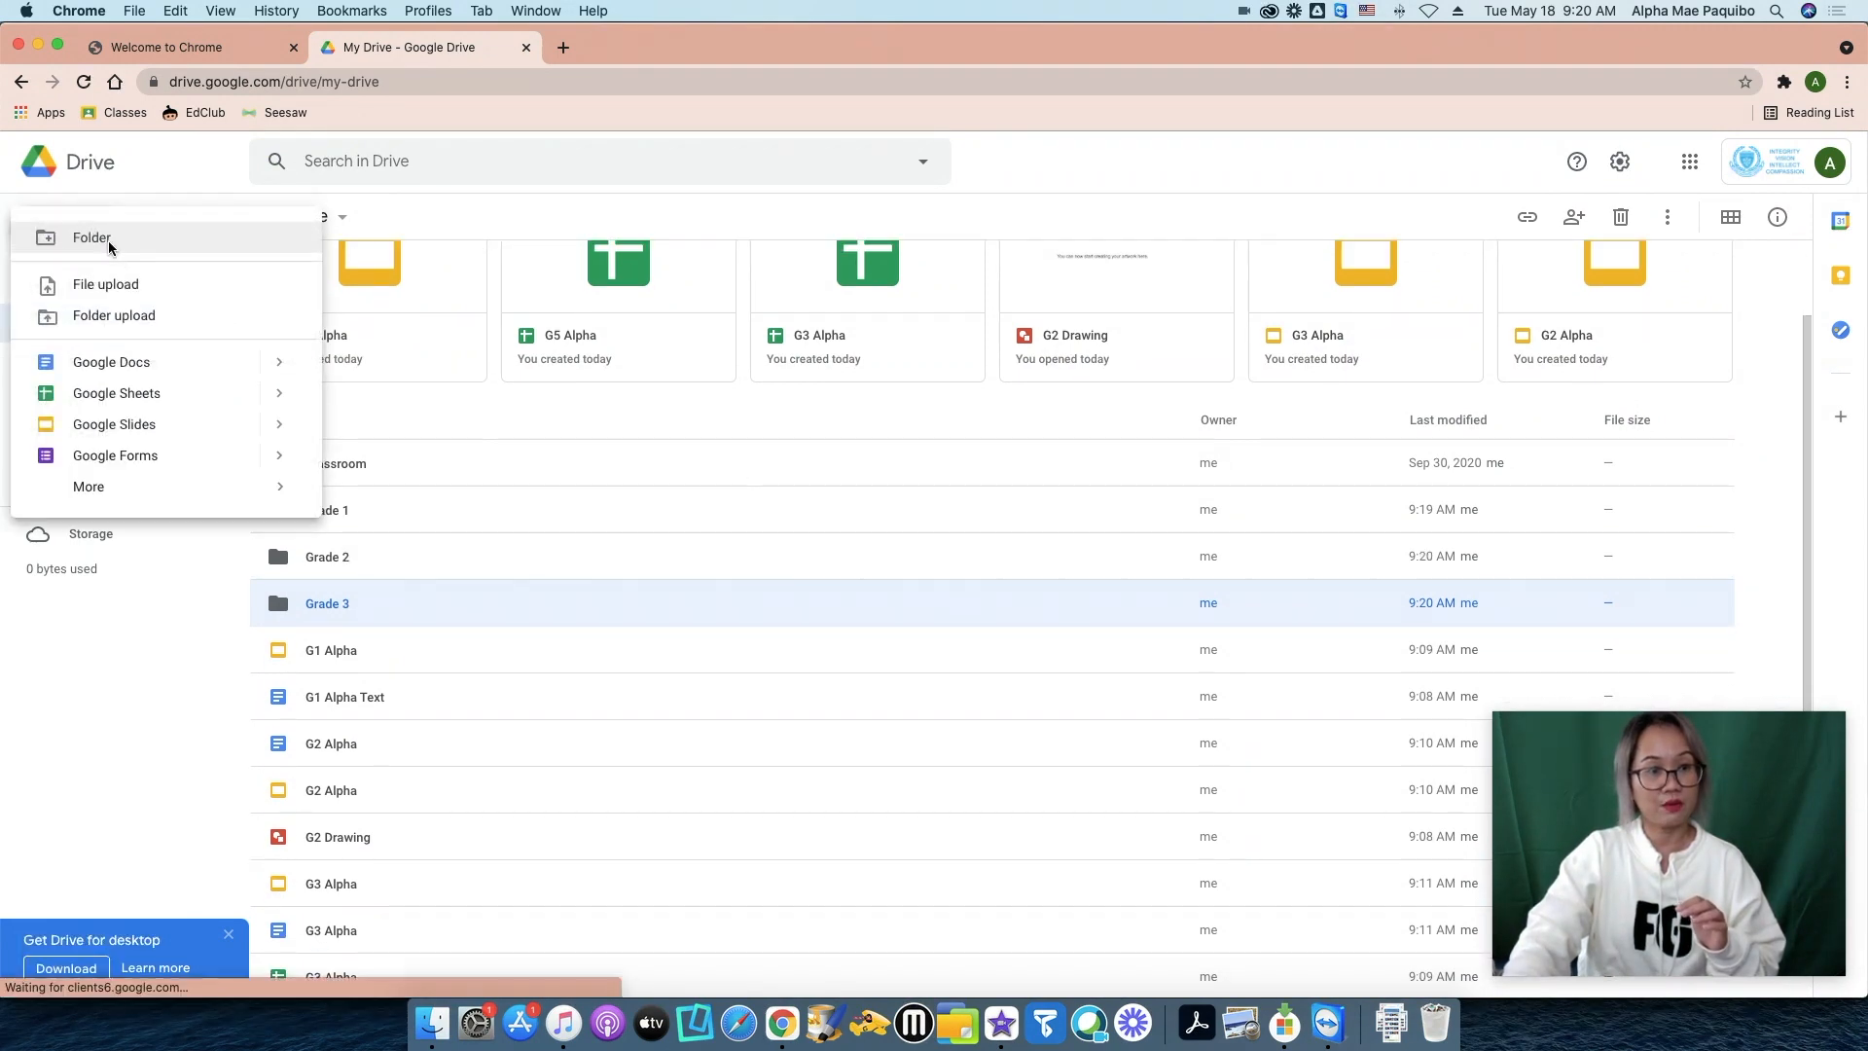
click(110, 245)
text(Grade 4)
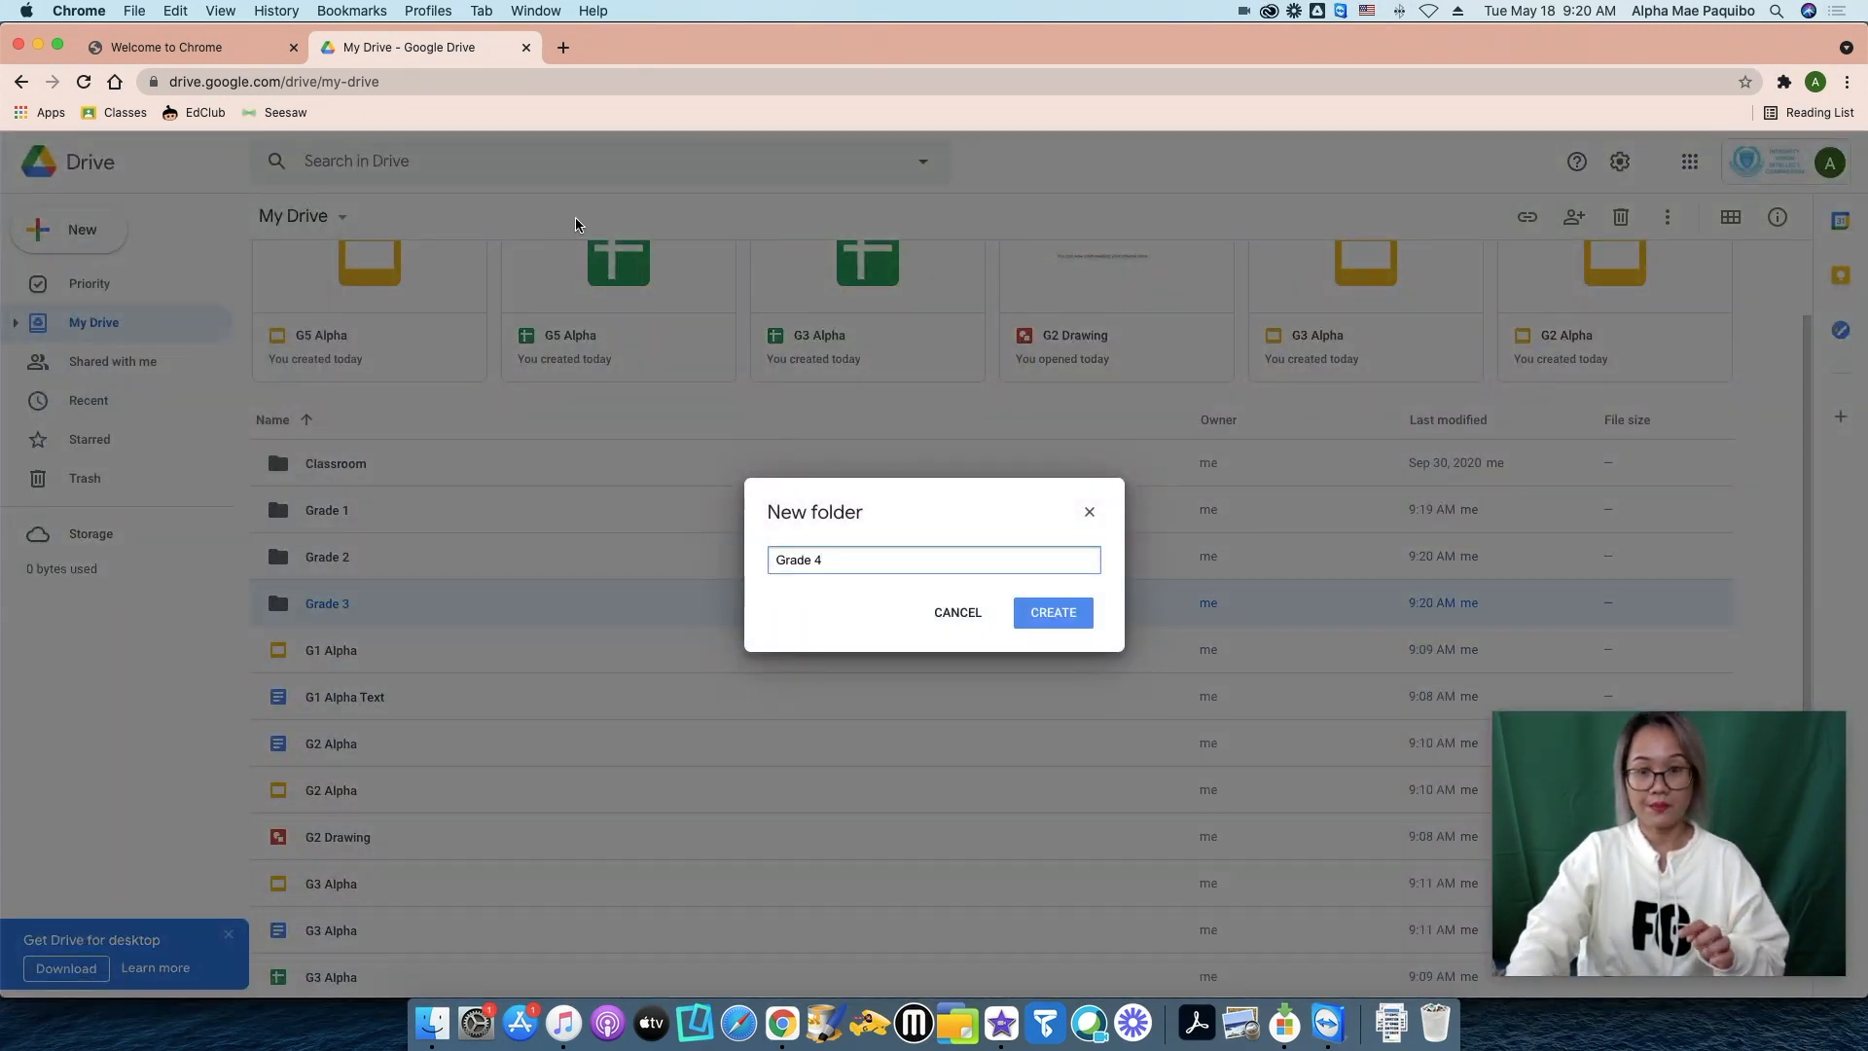
click(1077, 614)
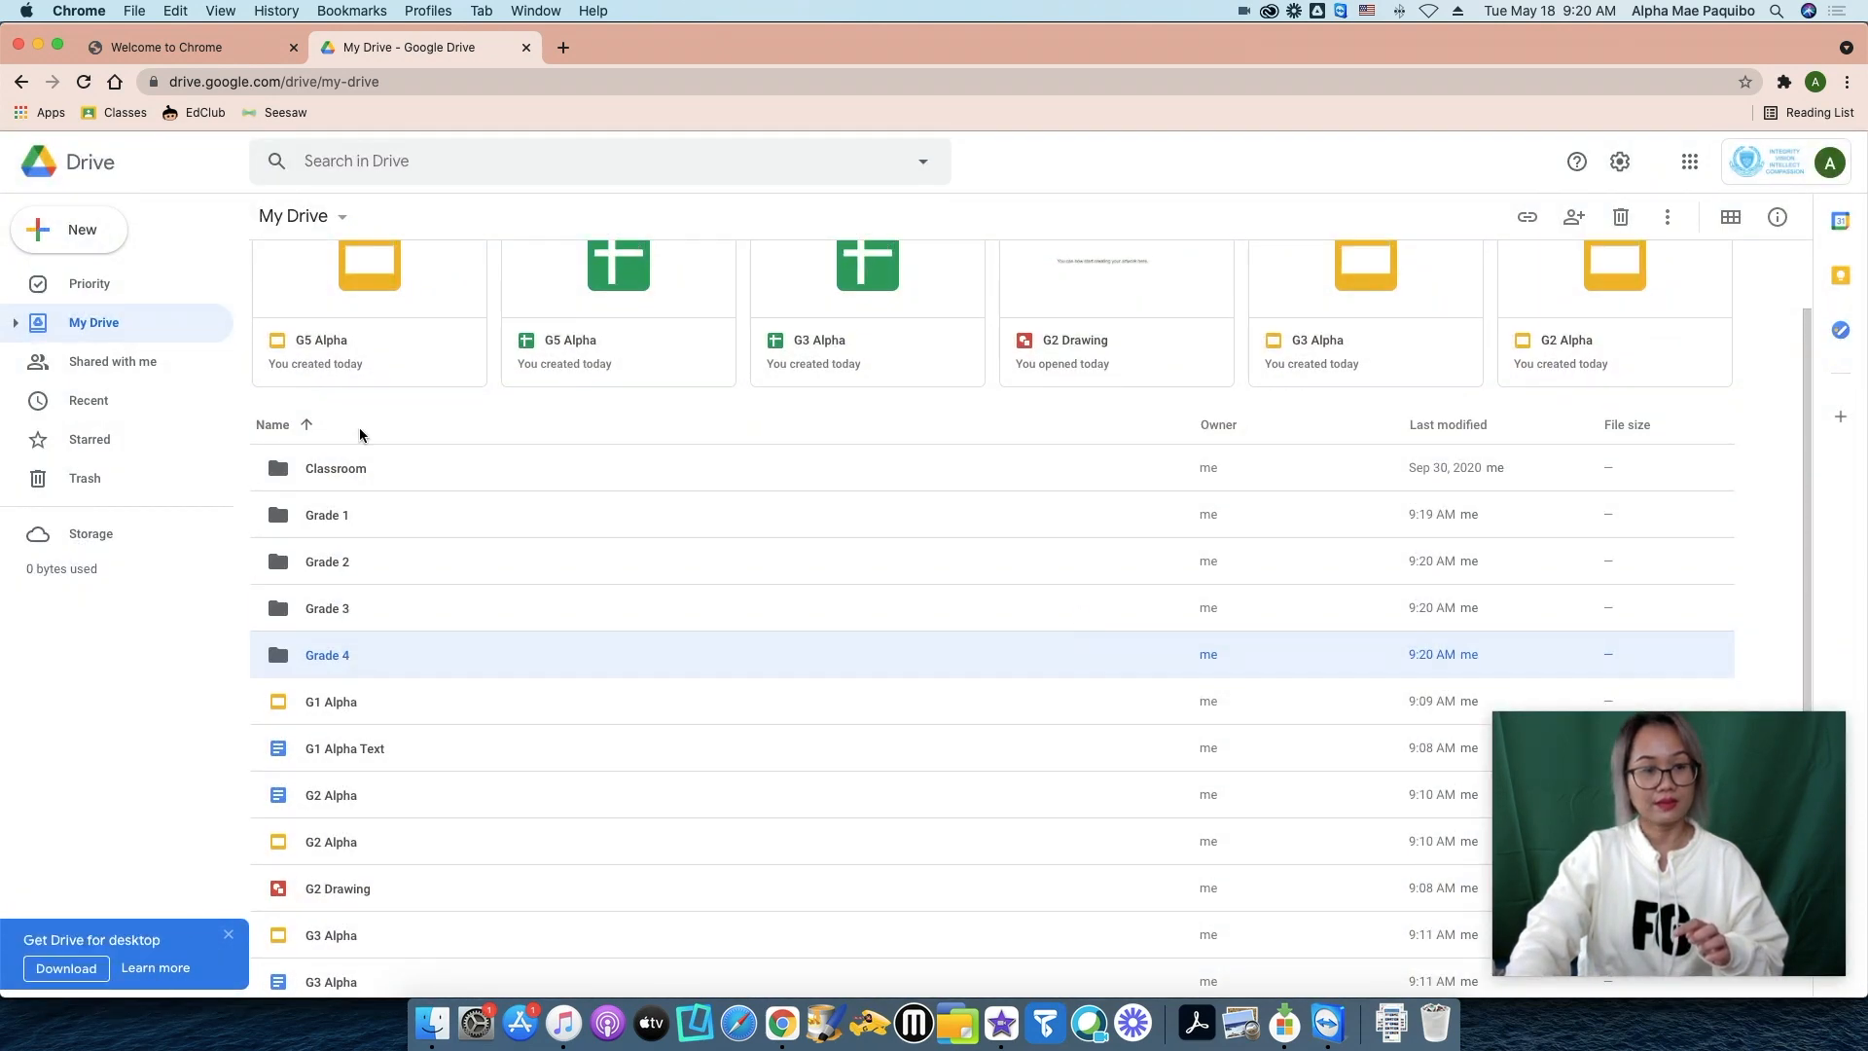
Create the Grade 5 folder and check the folder list.
click(66, 231)
click(81, 244)
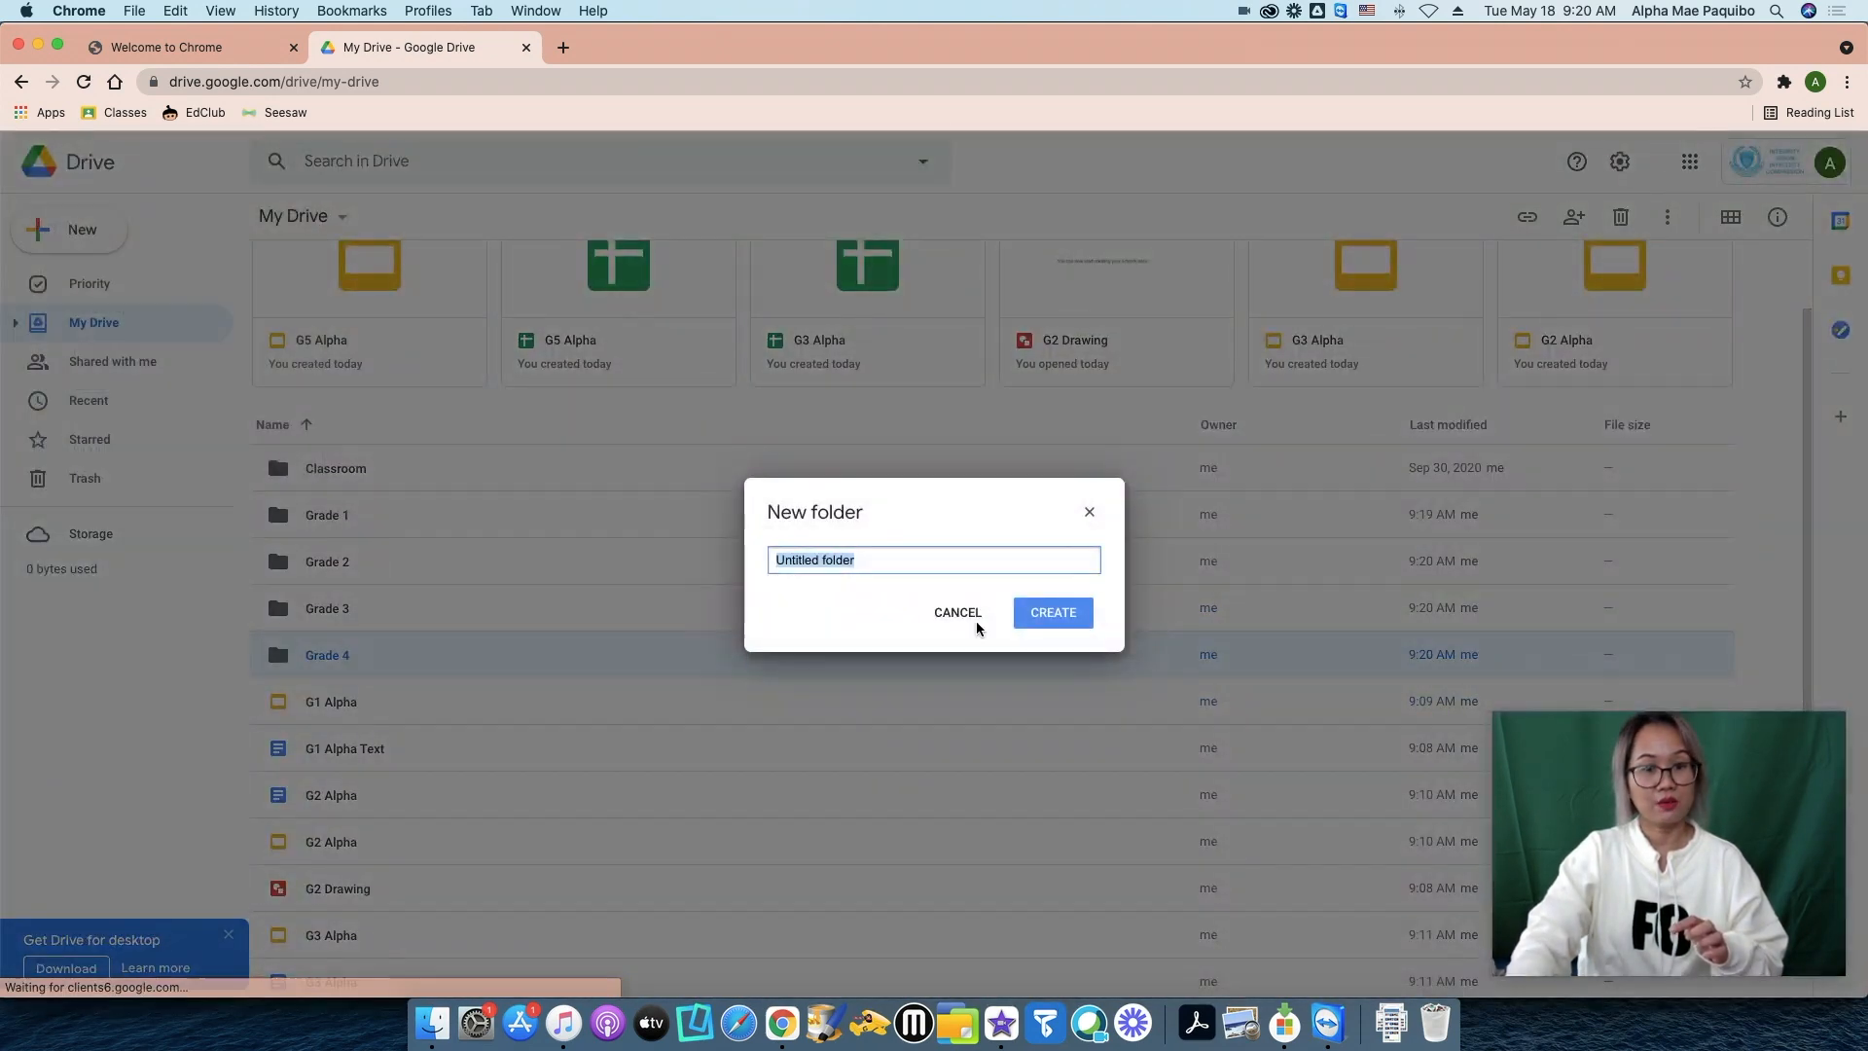
text(Grade 5)
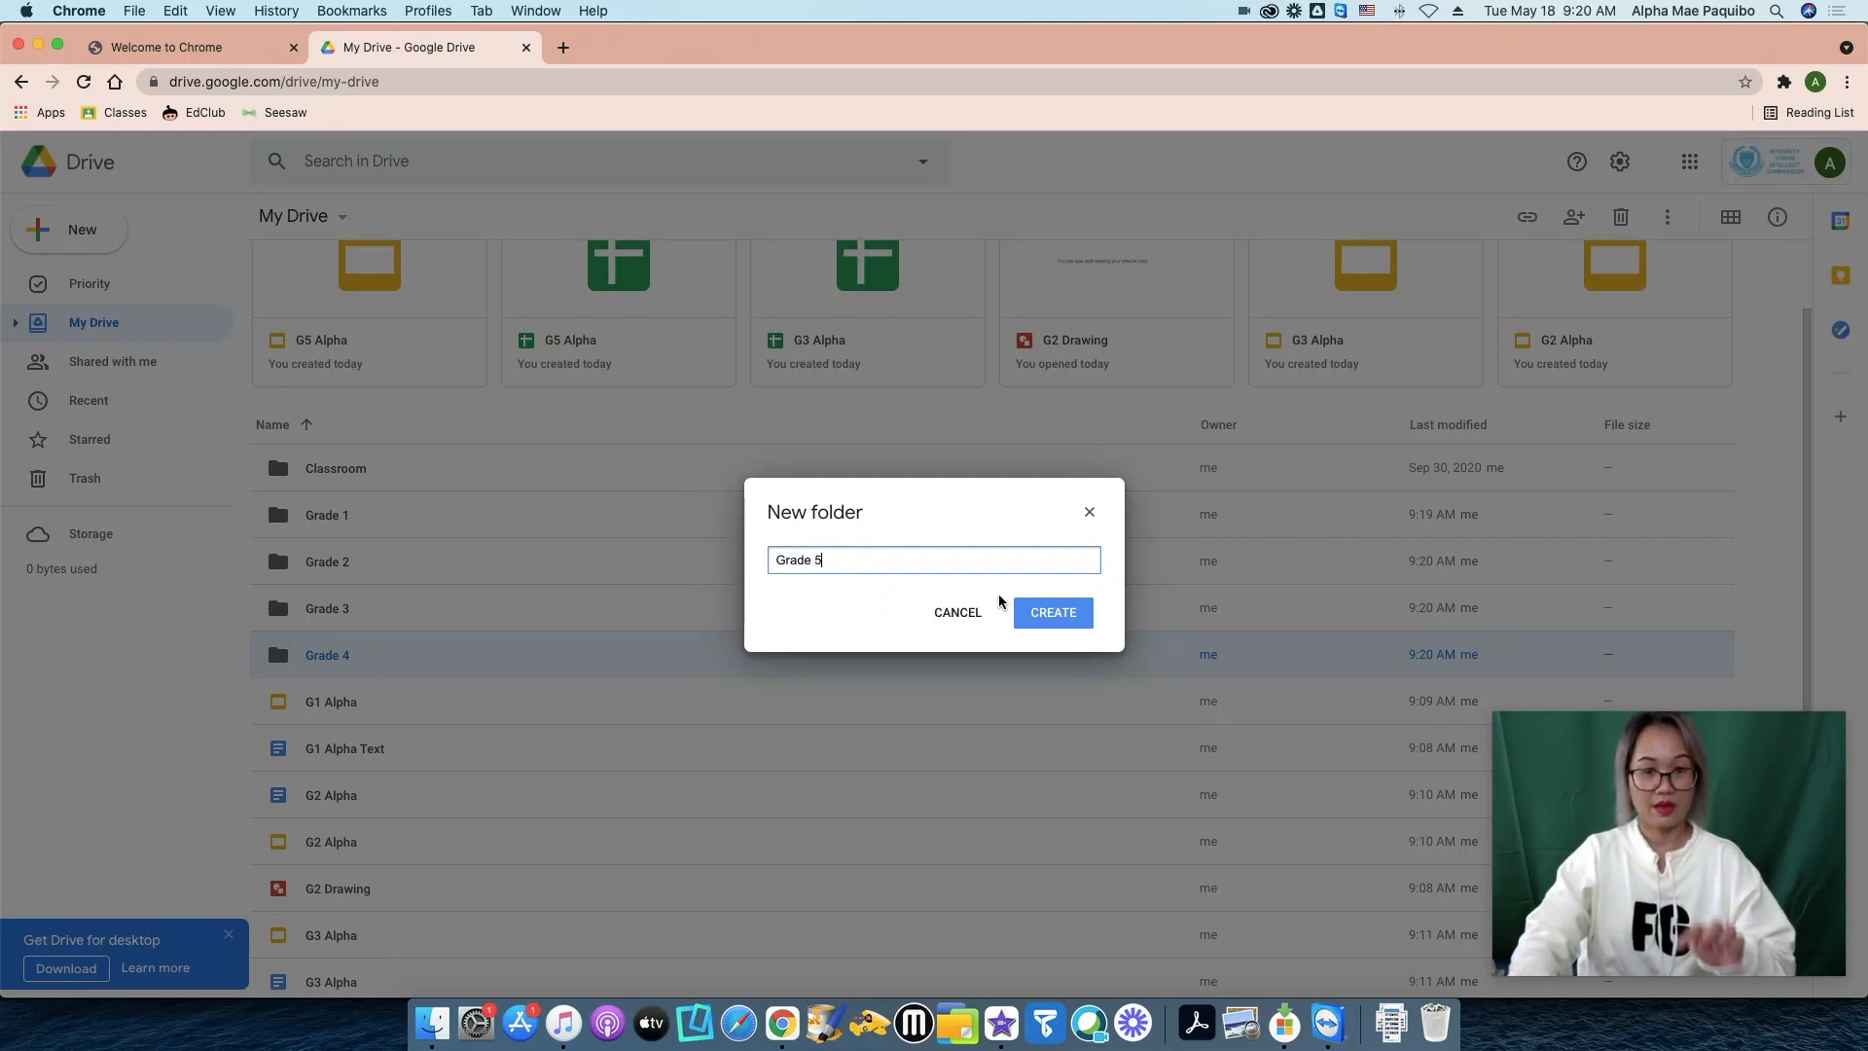
click(1070, 614)
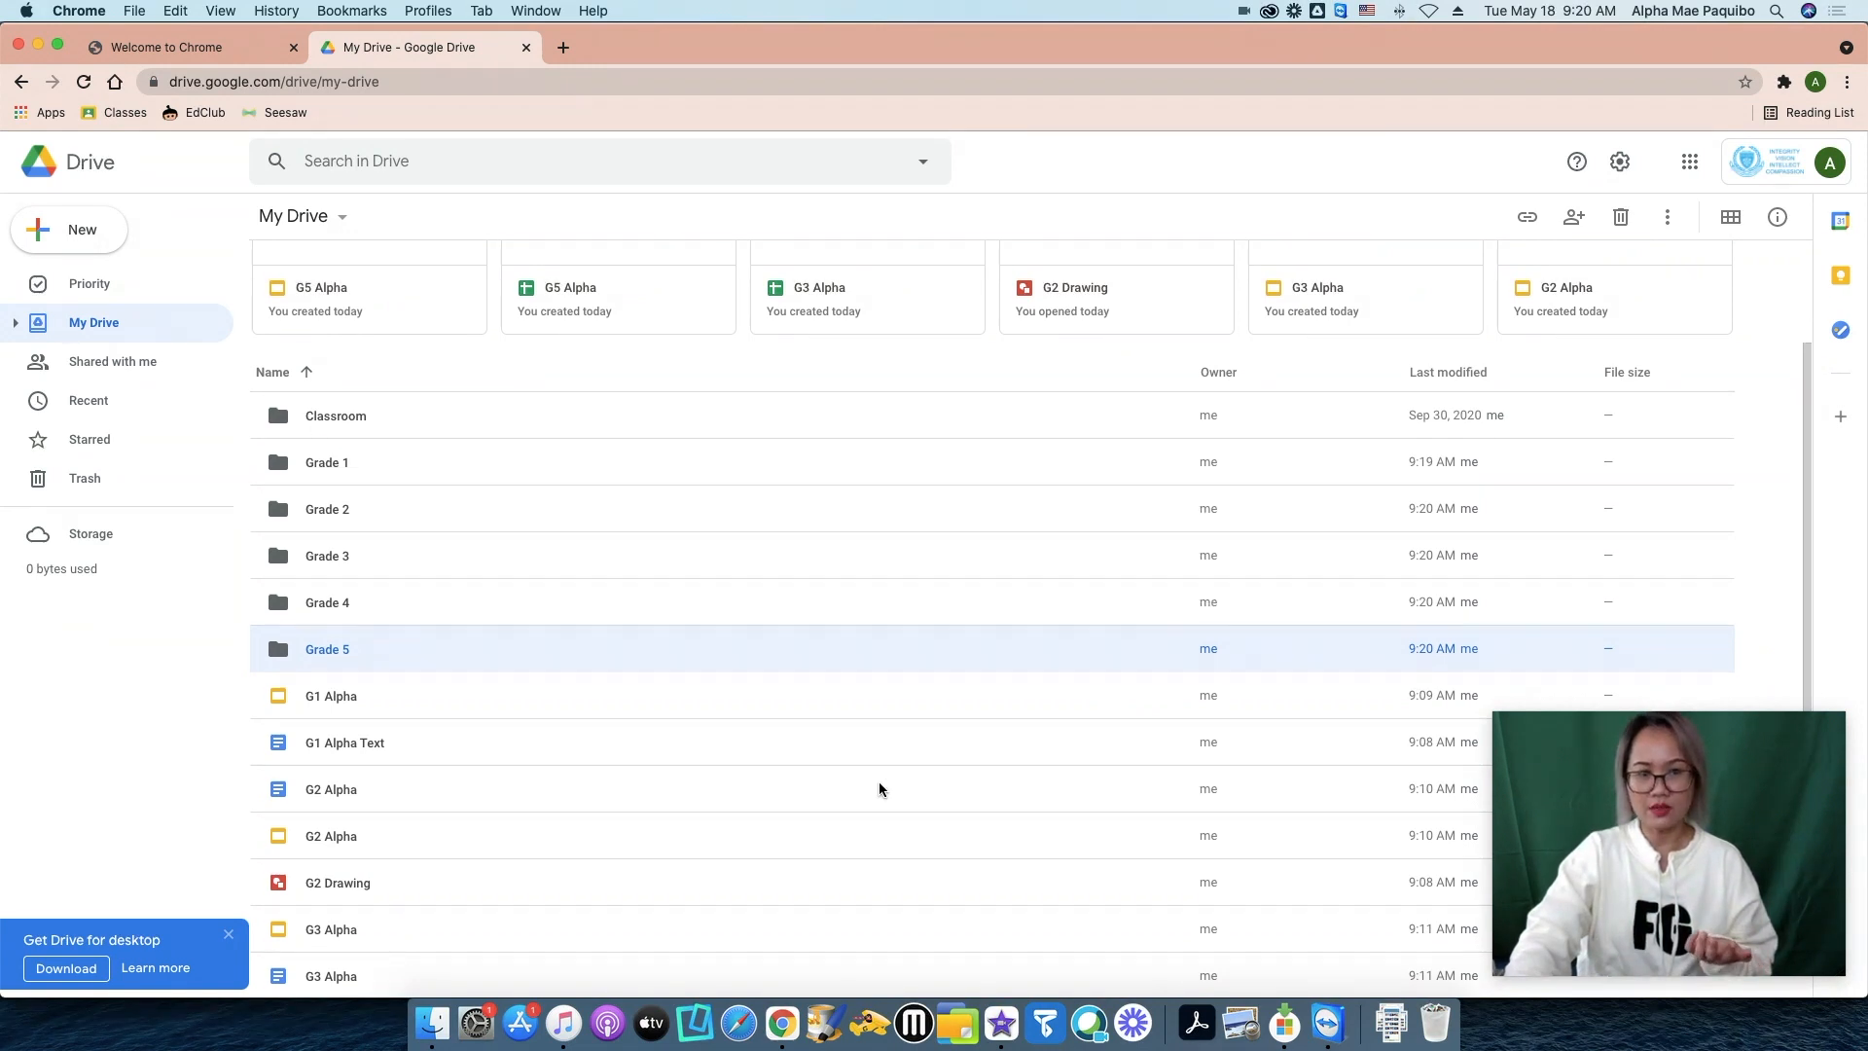
scroll(879, 784, down, 4)
scroll(876, 784, up, 5)
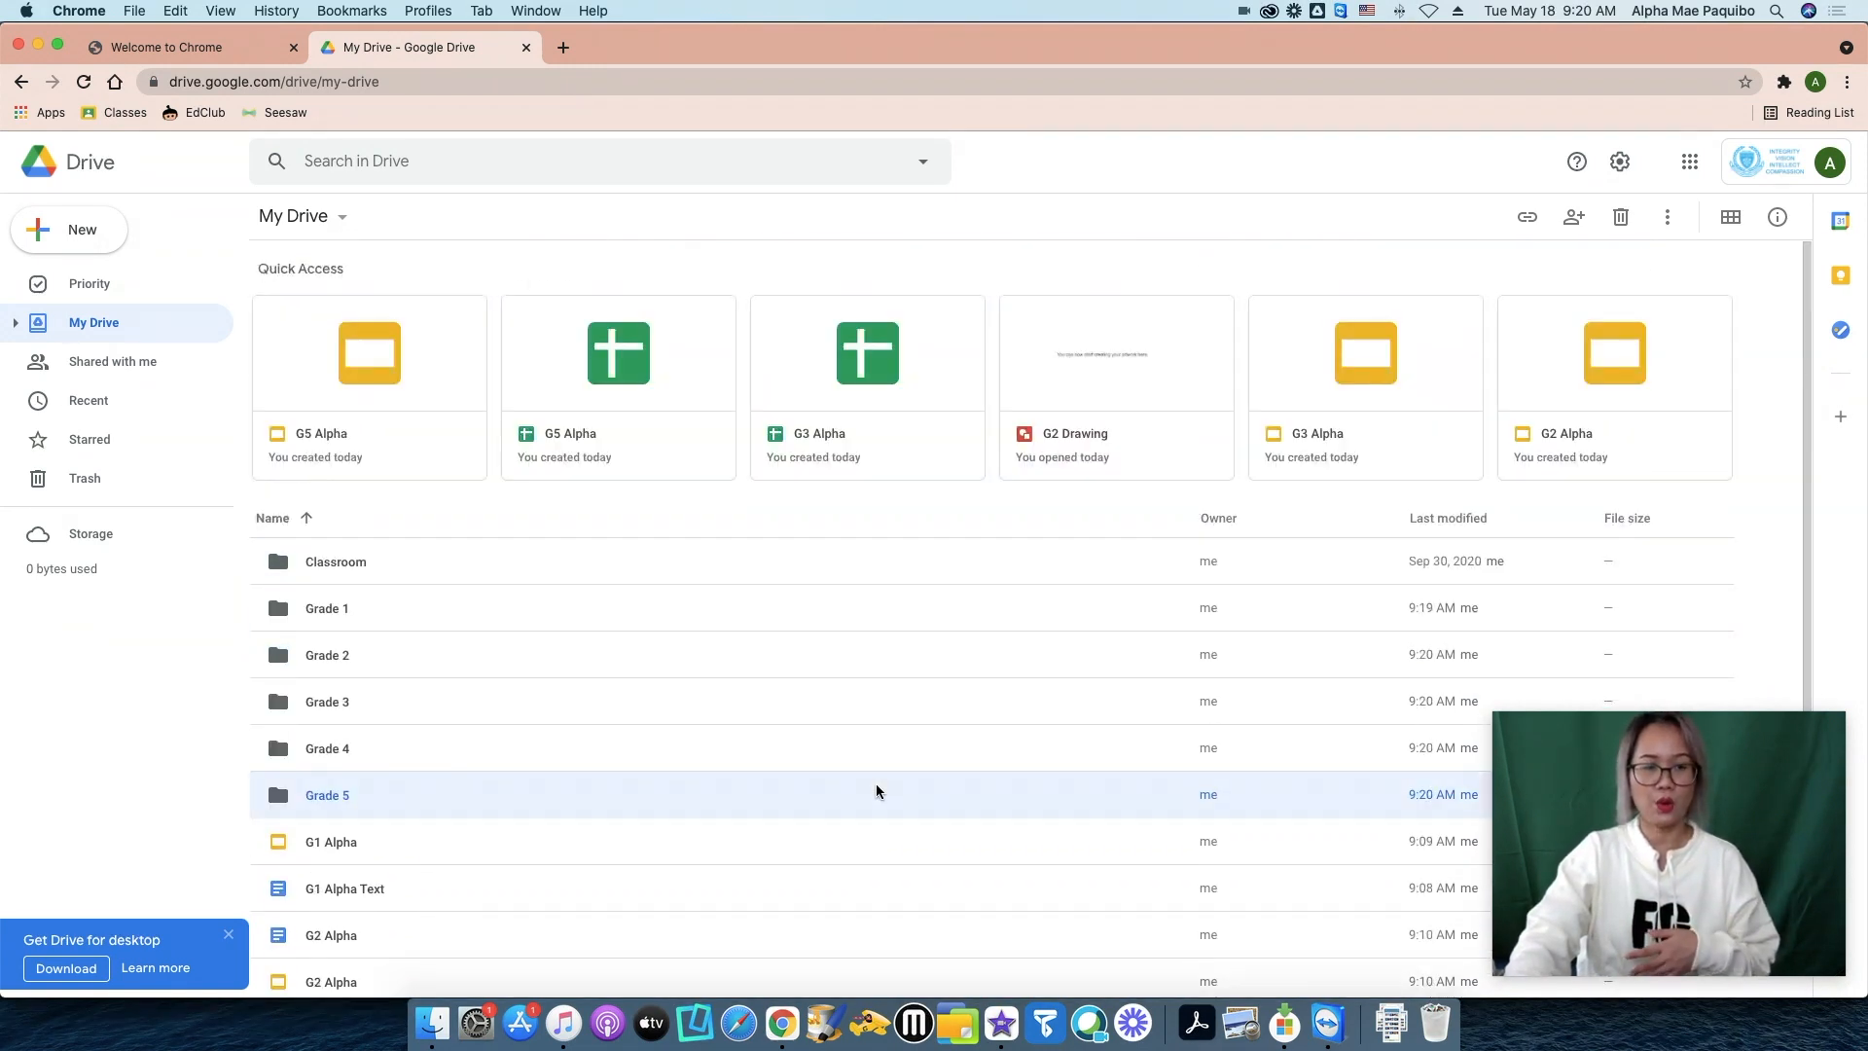
scroll(874, 786, down, 4)
scroll(874, 786, up, 4)
Create three new folders named Pictures, Music/Audio and Video in My Drive.
click(76, 243)
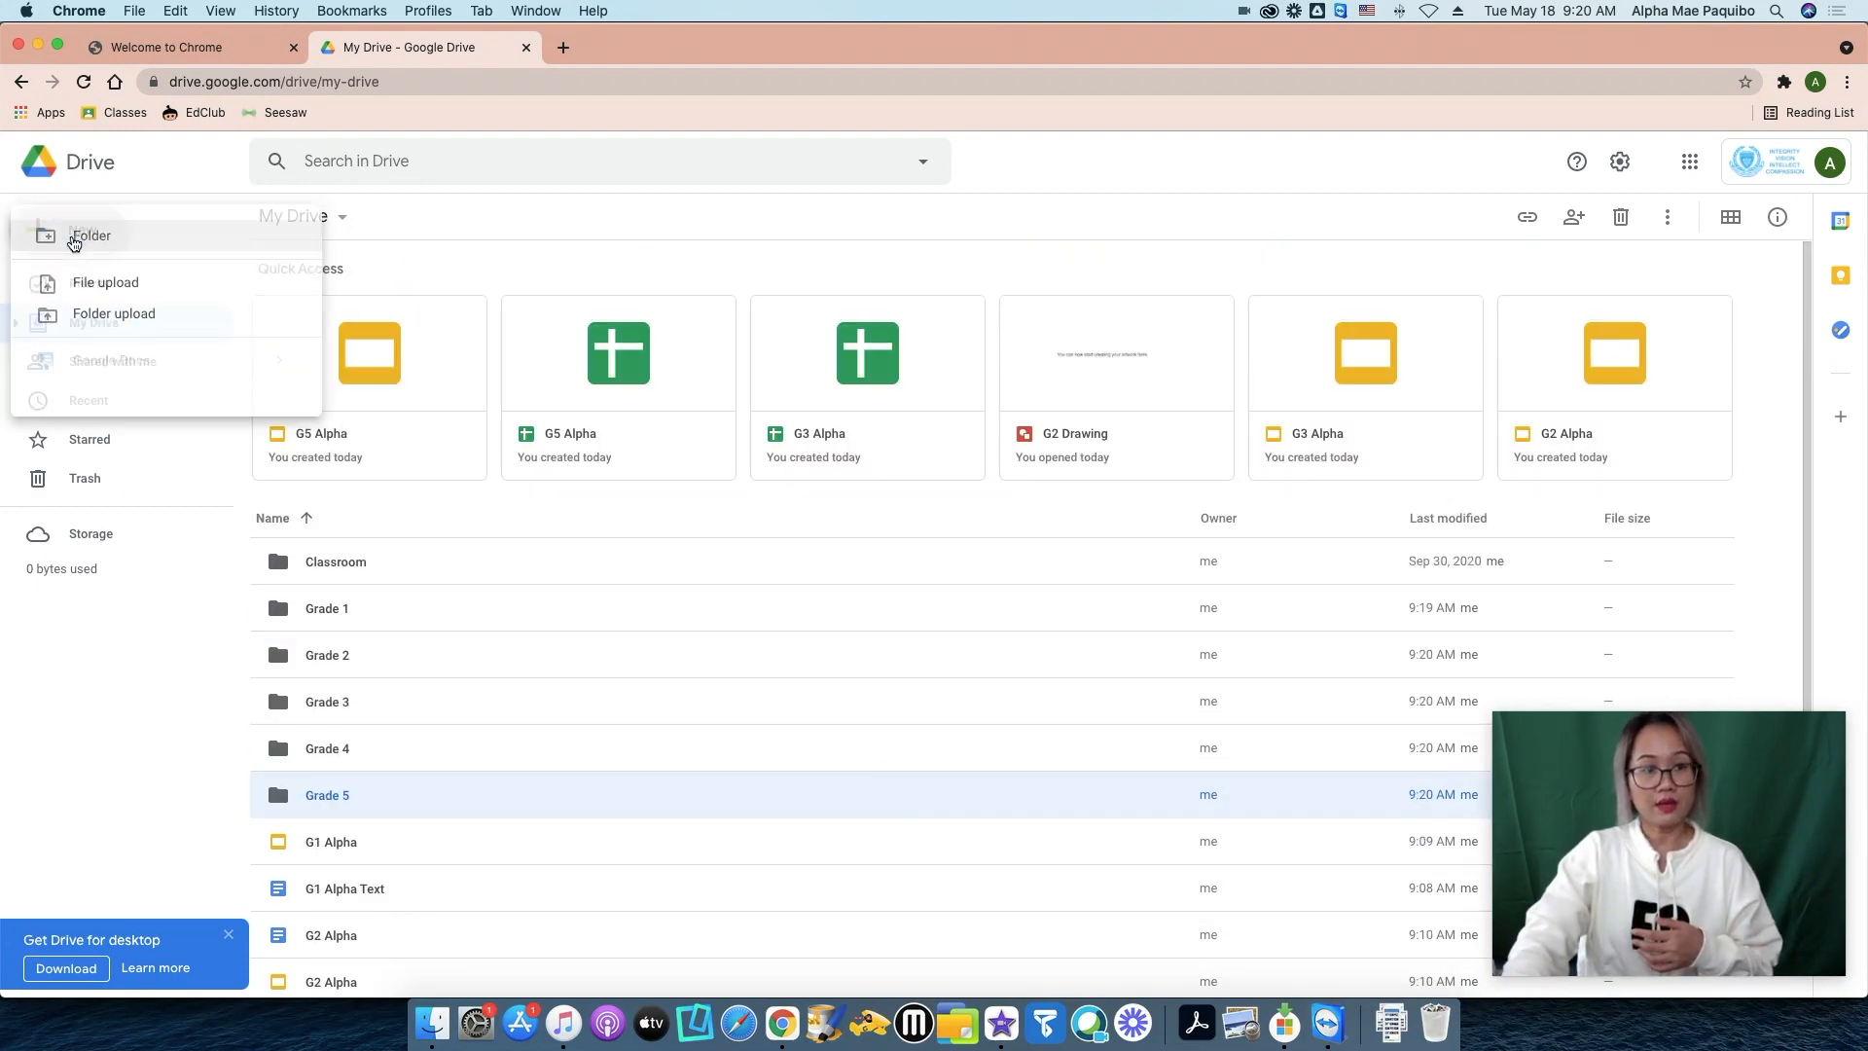
click(109, 237)
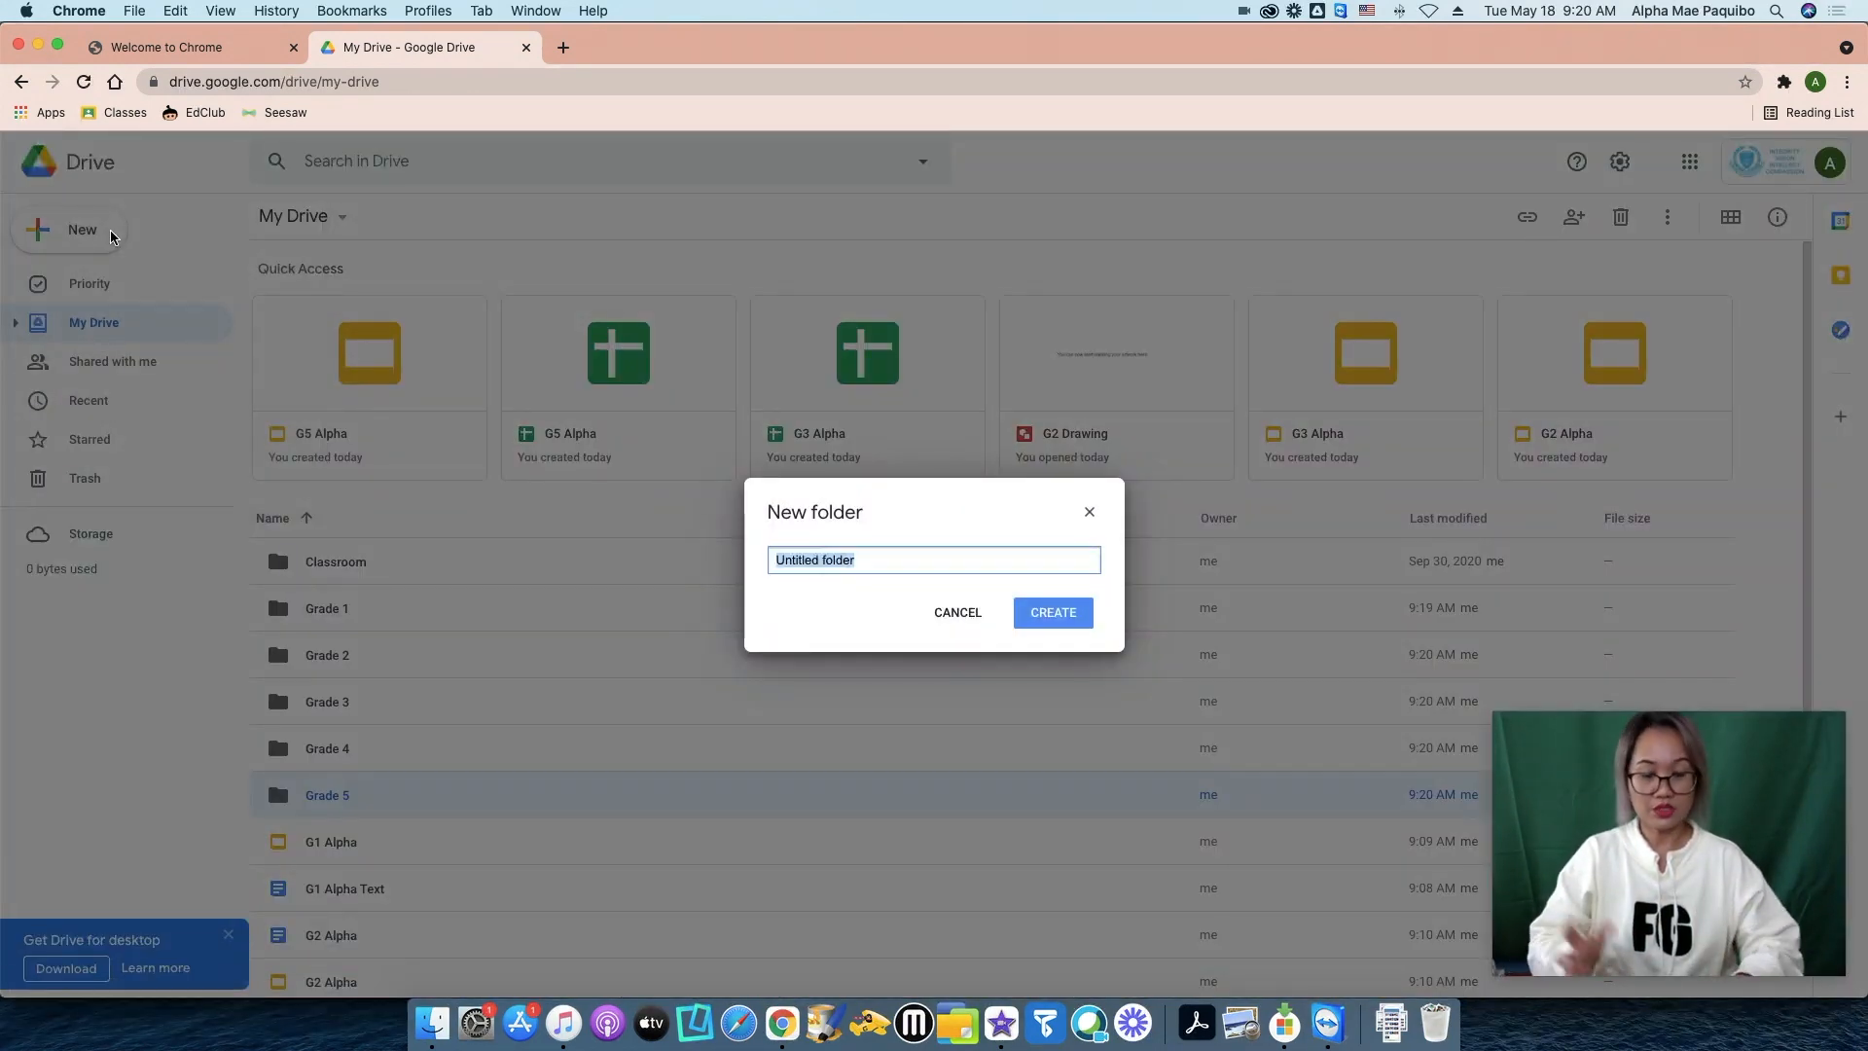
text(Pictures)
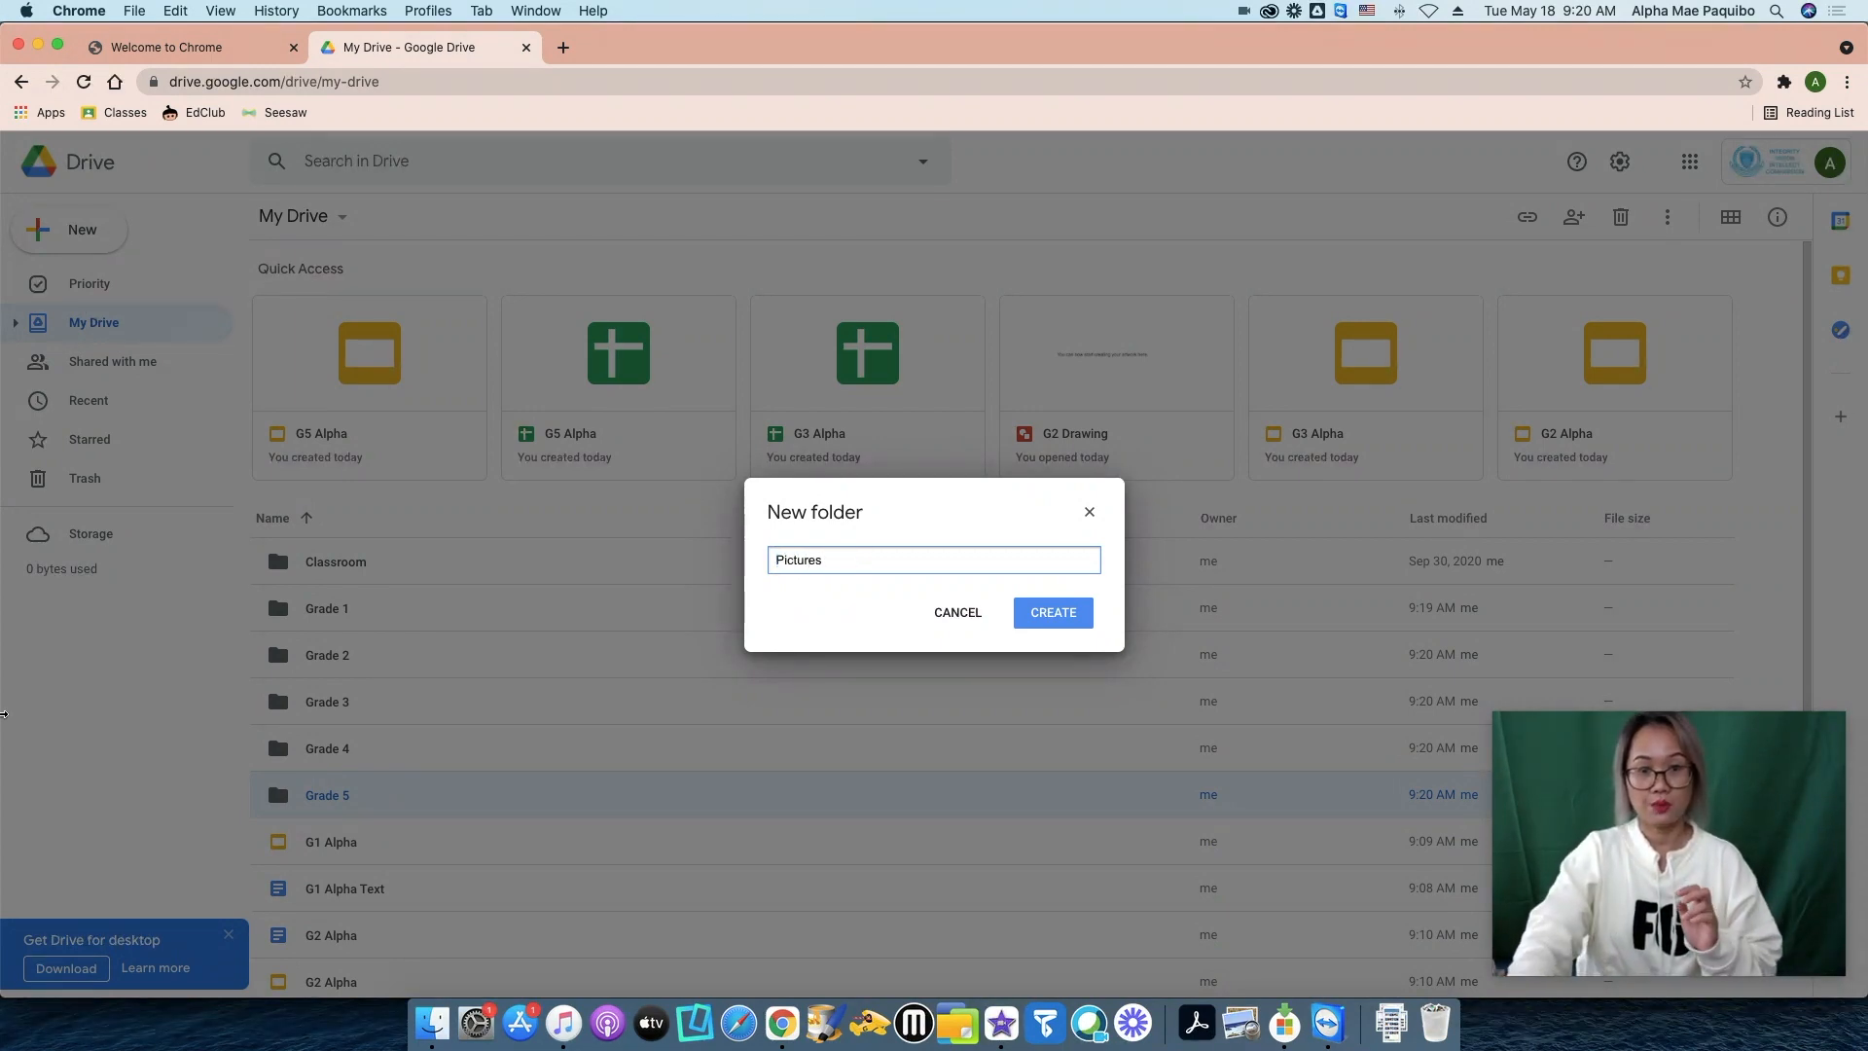
click(1052, 612)
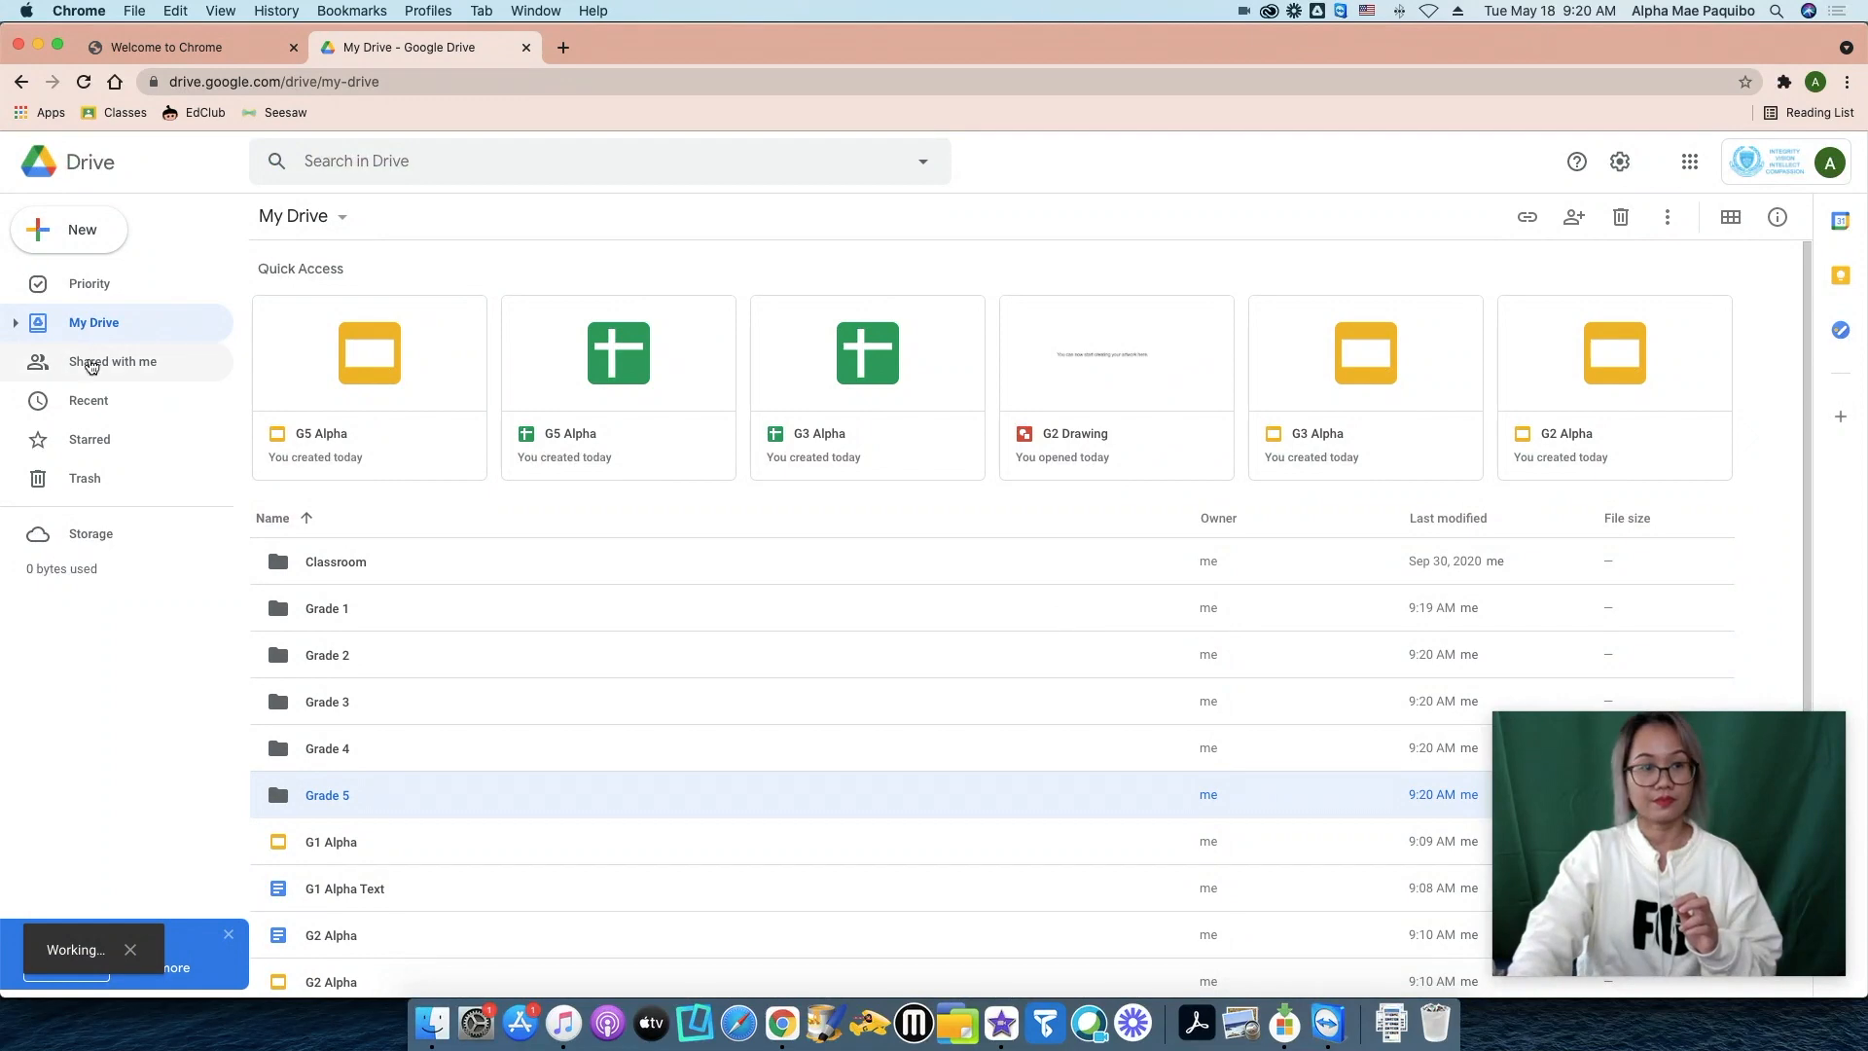
click(71, 233)
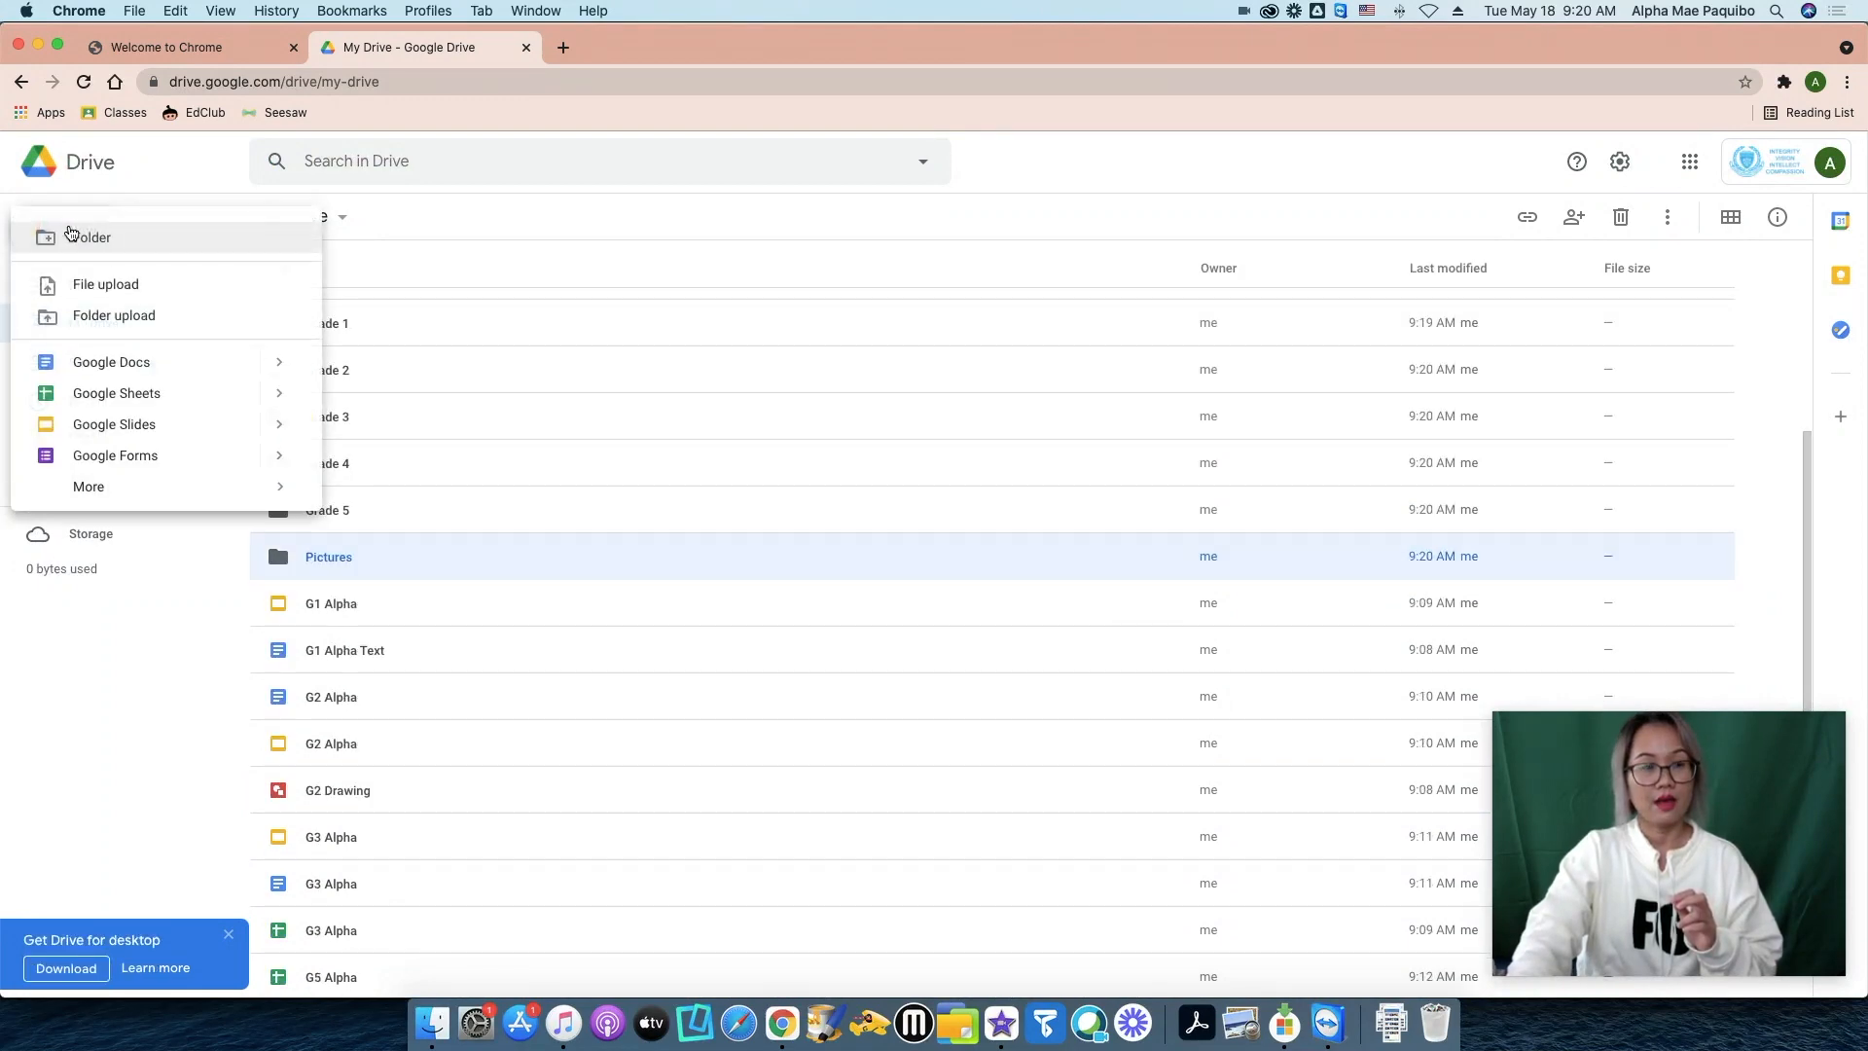
click(109, 238)
text(Music/Audio)
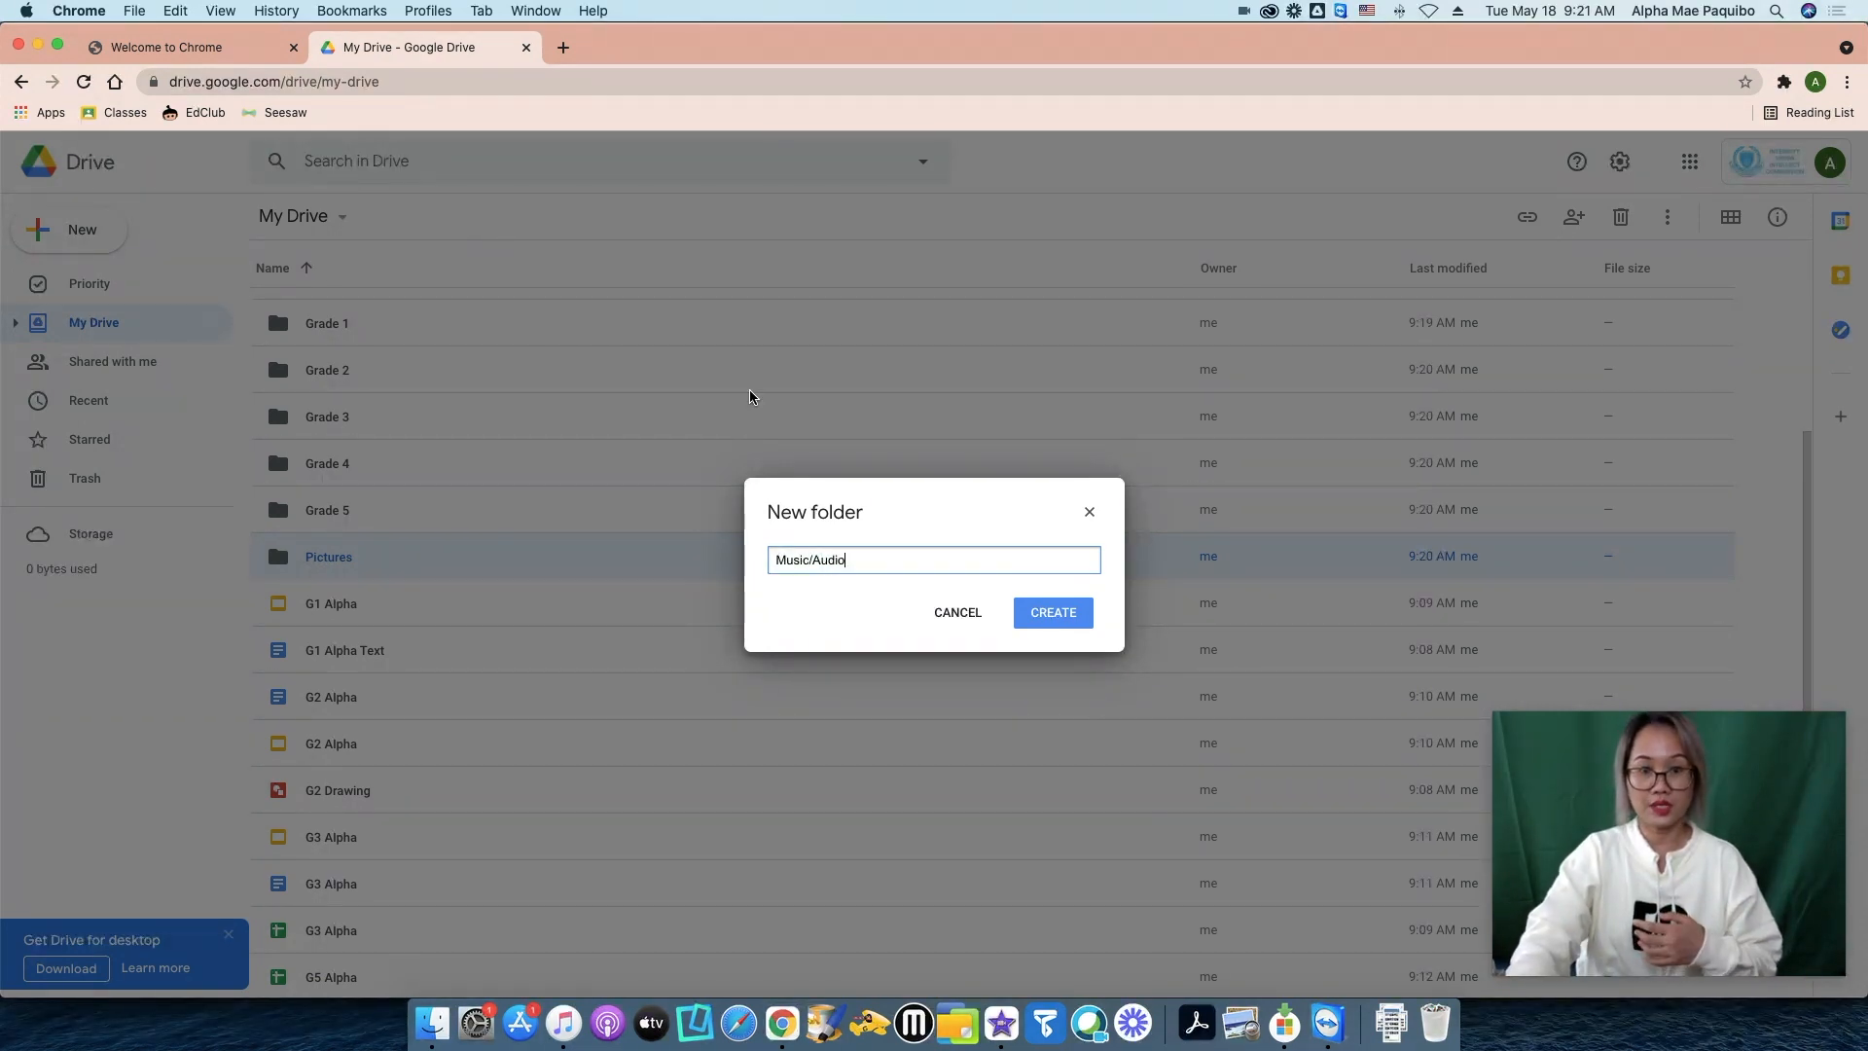
click(1054, 617)
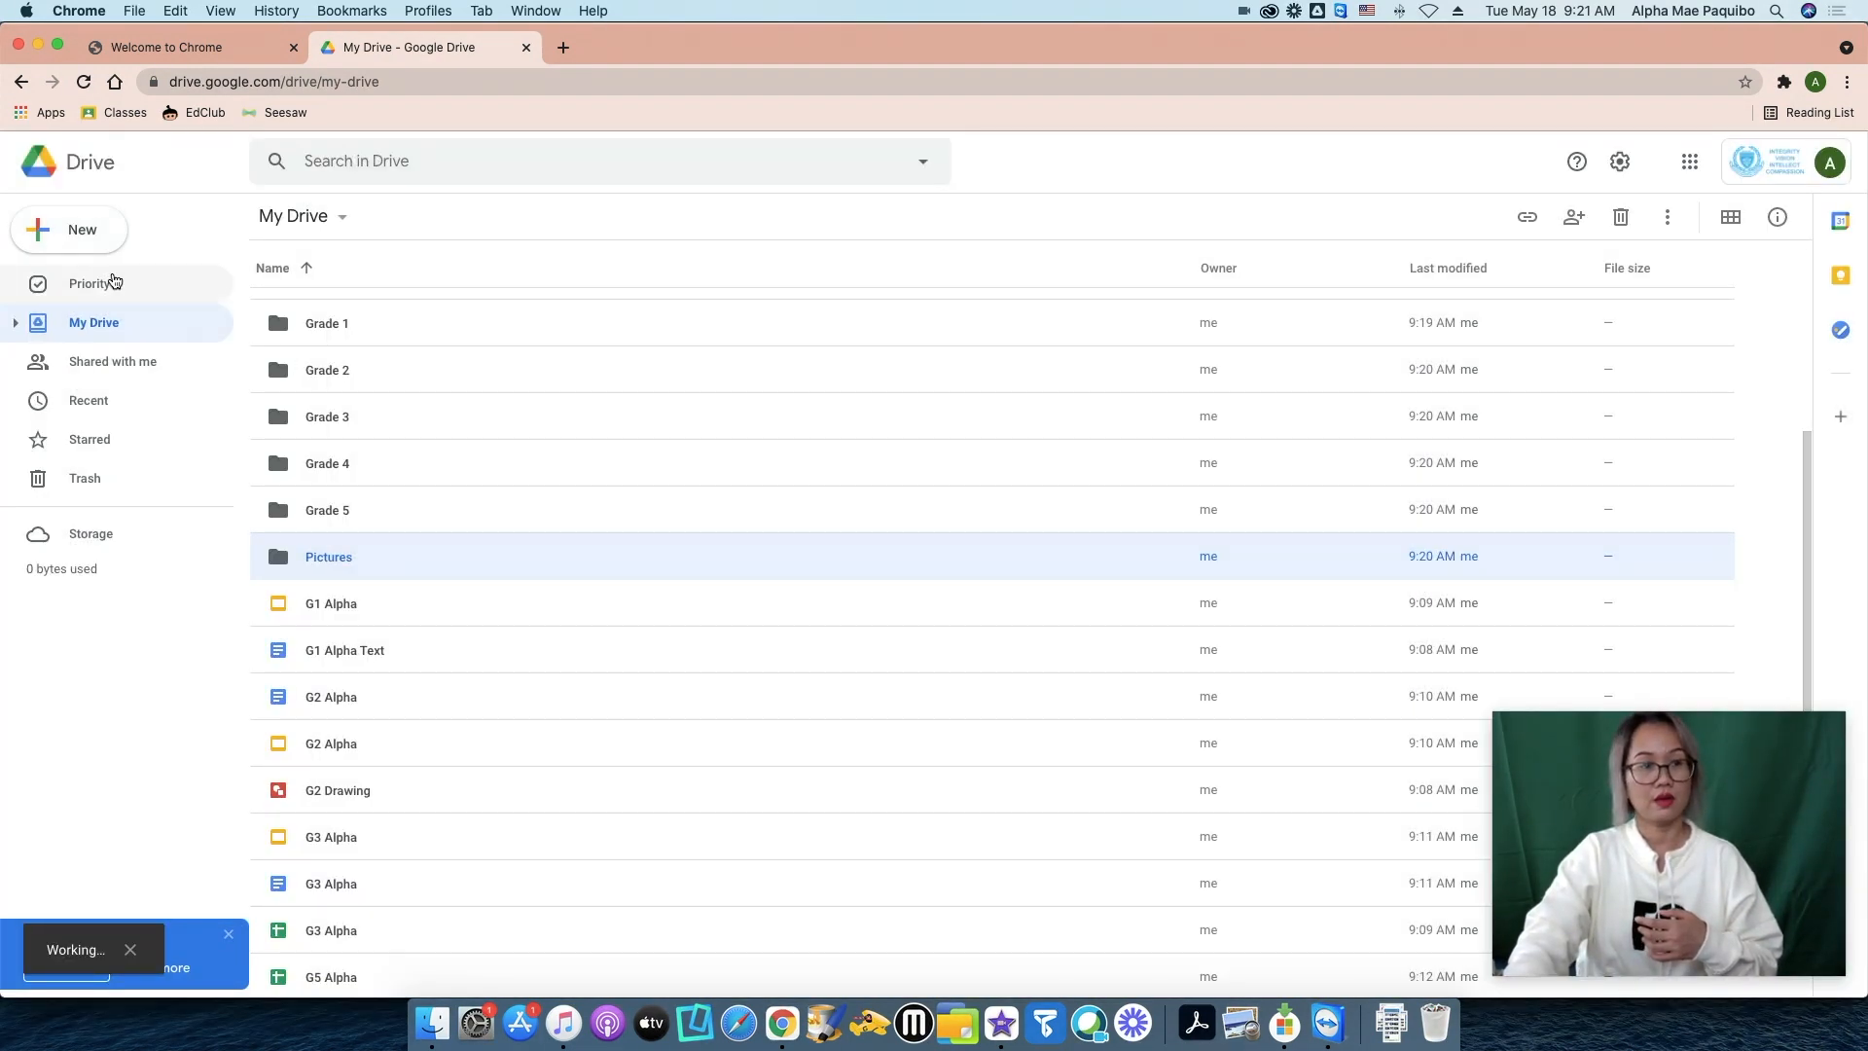
click(97, 234)
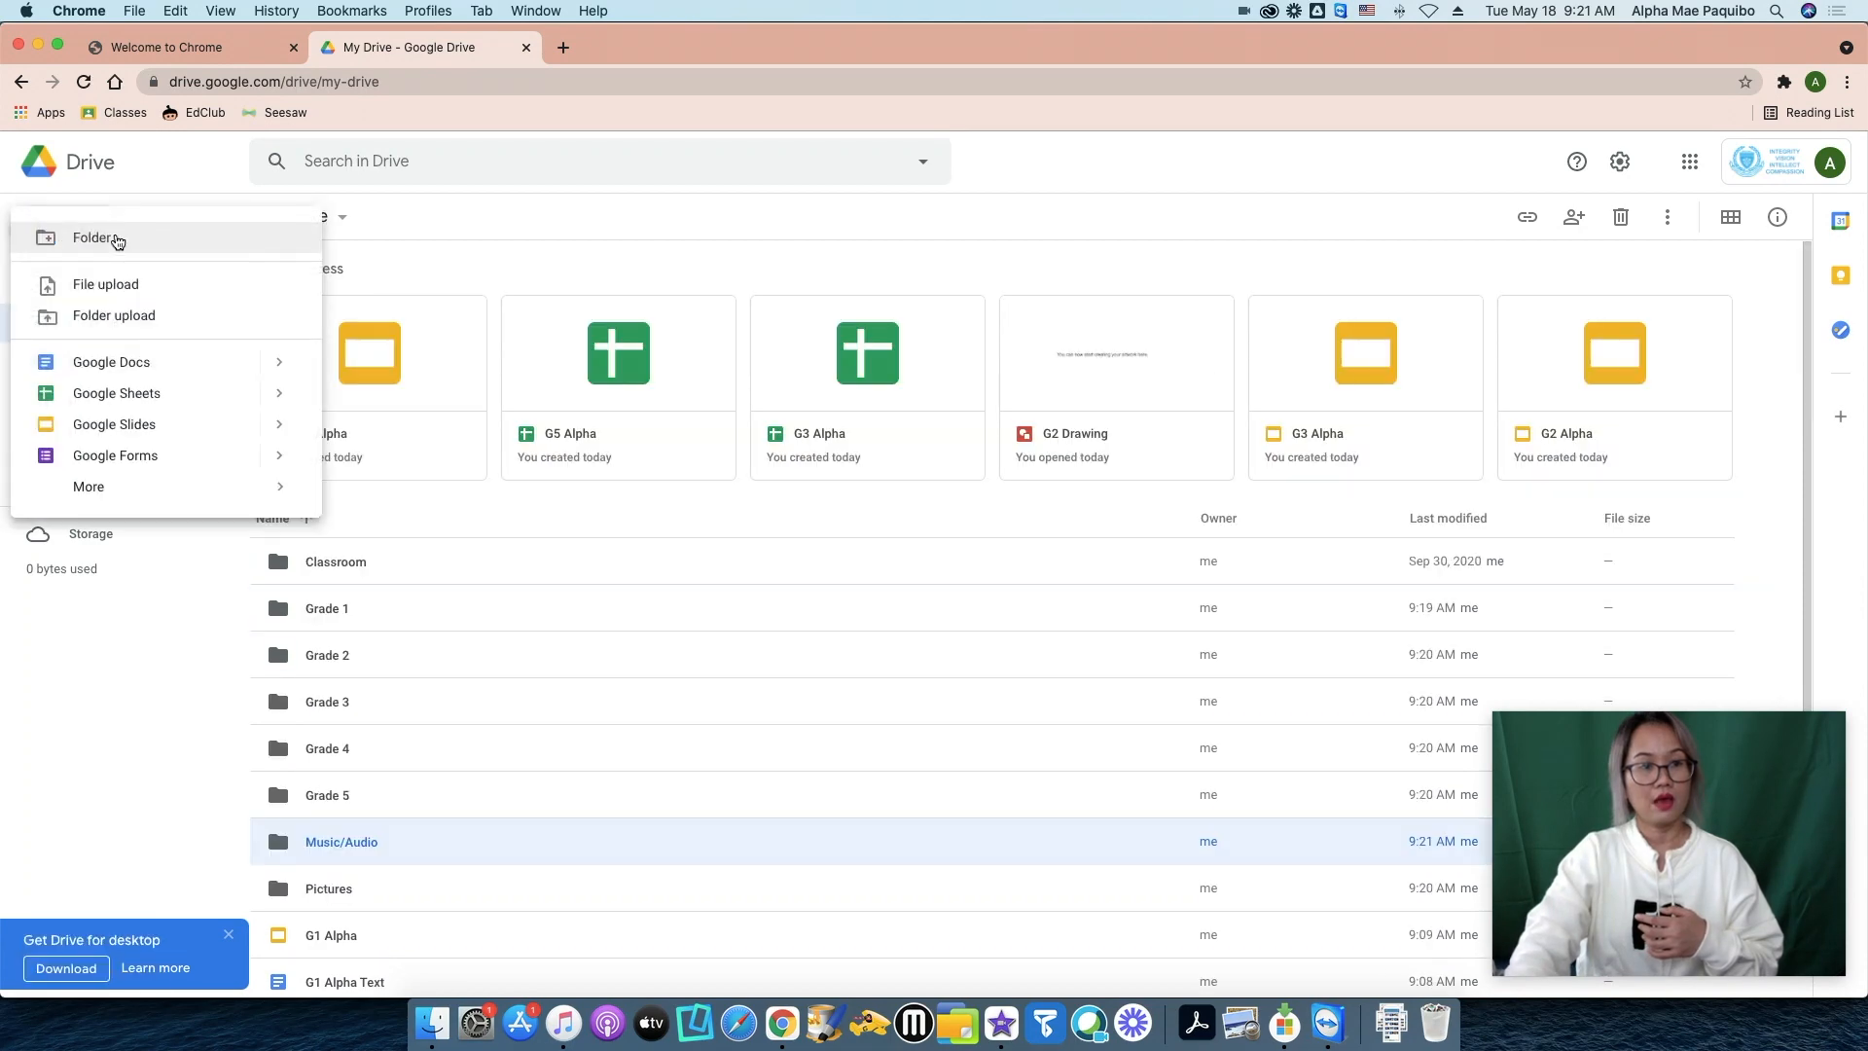
click(117, 239)
text(Videos)
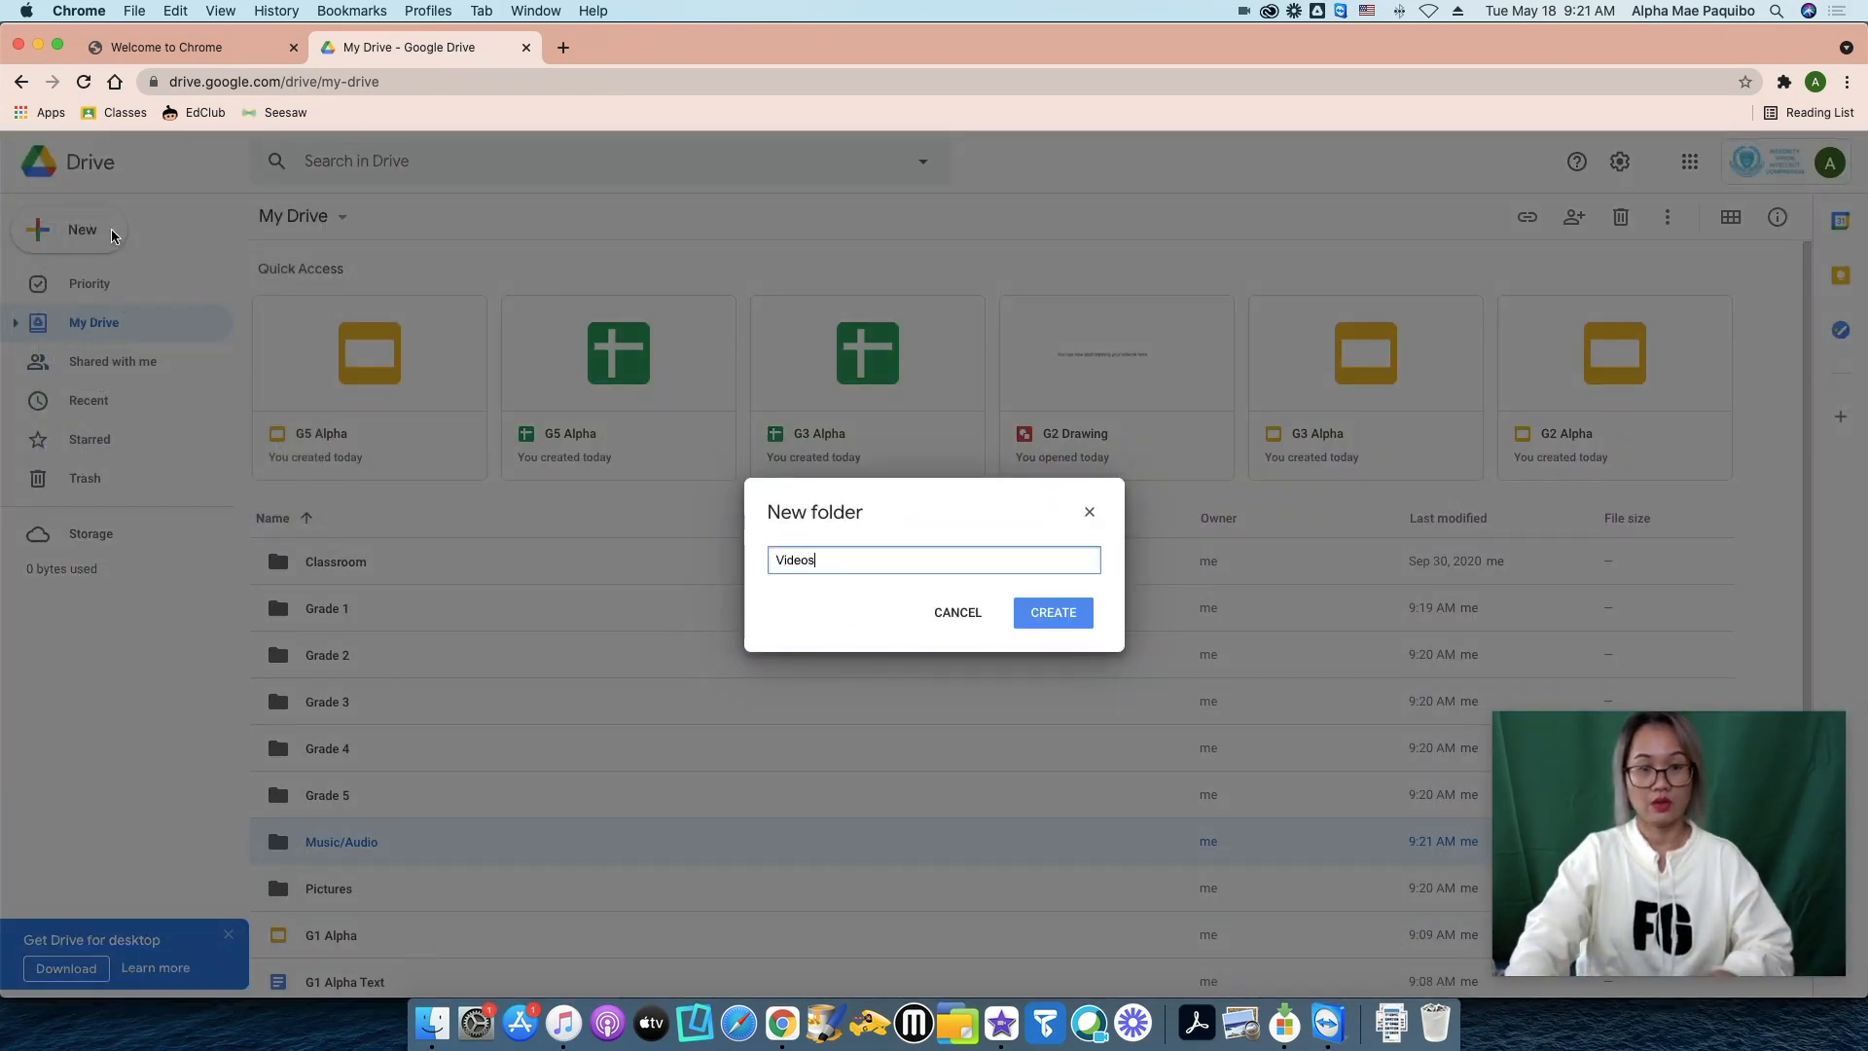
click(1054, 613)
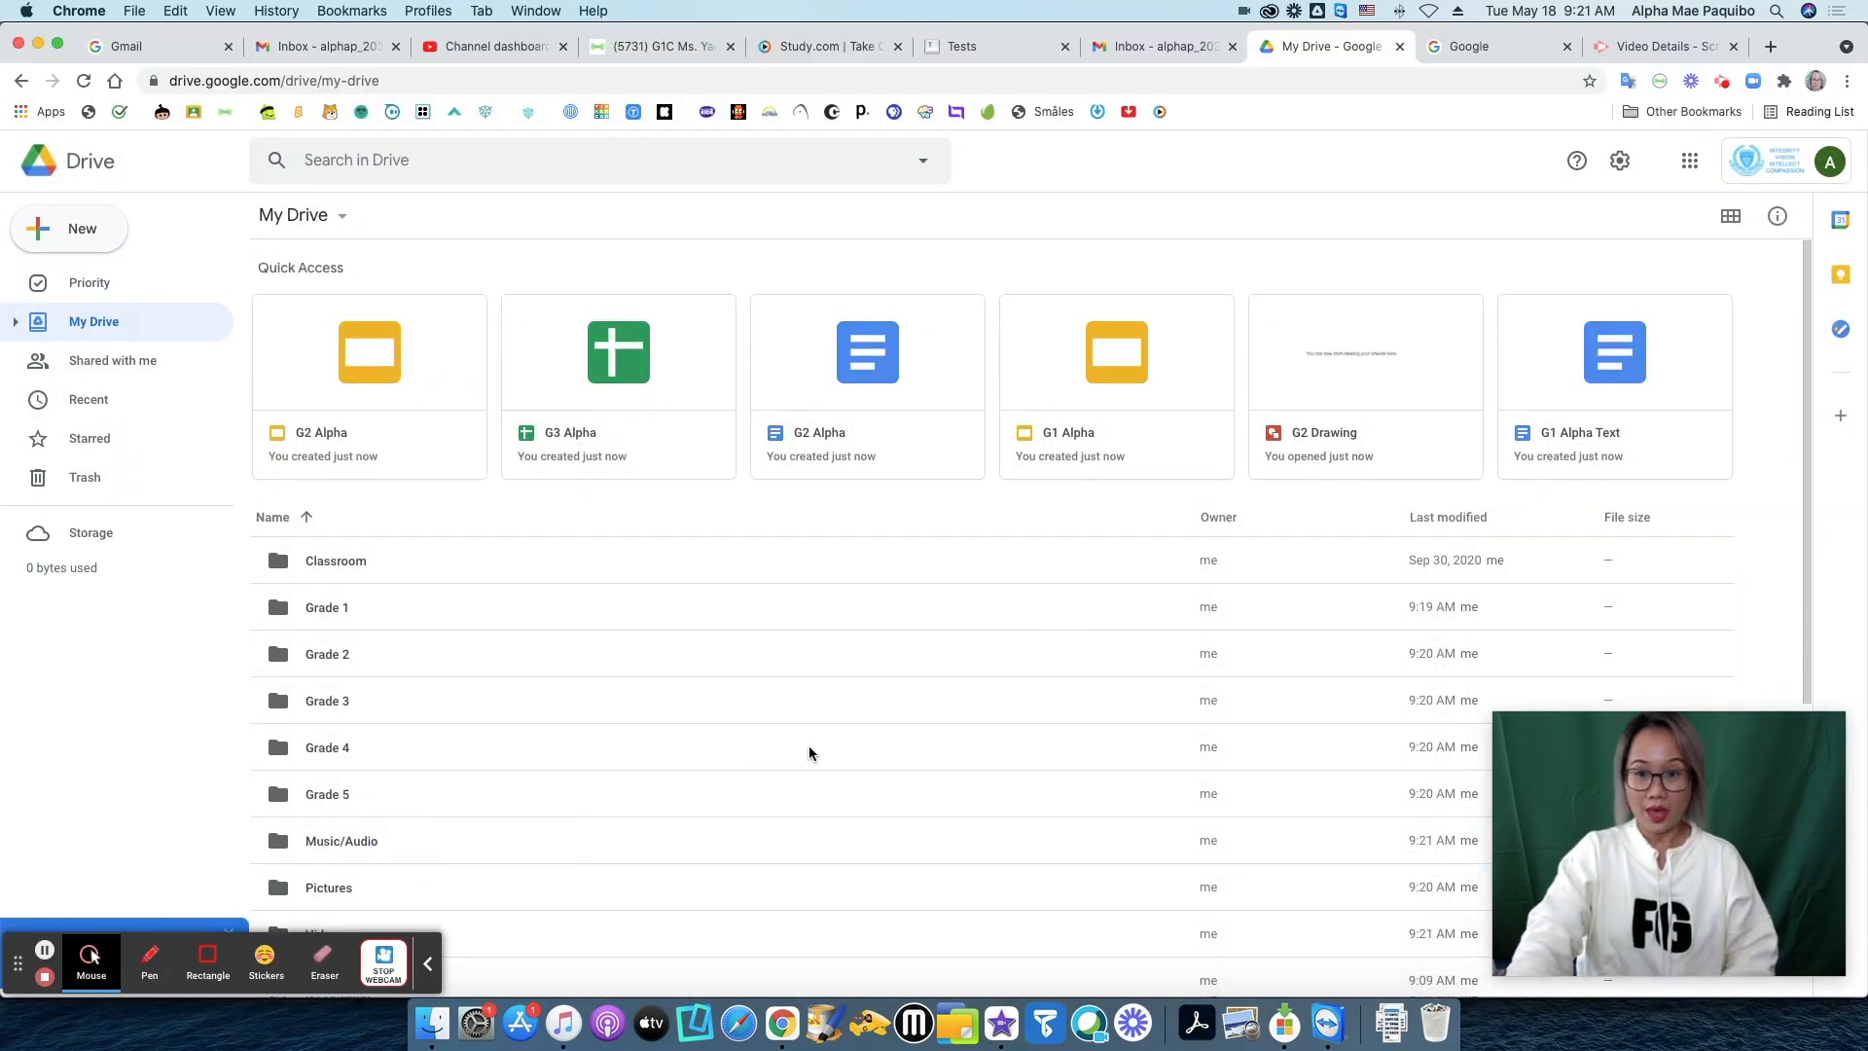
Move the G1 Alpha and G1 Alpha Text files into the Grade 1 folder.
scroll(808, 750, down, 5)
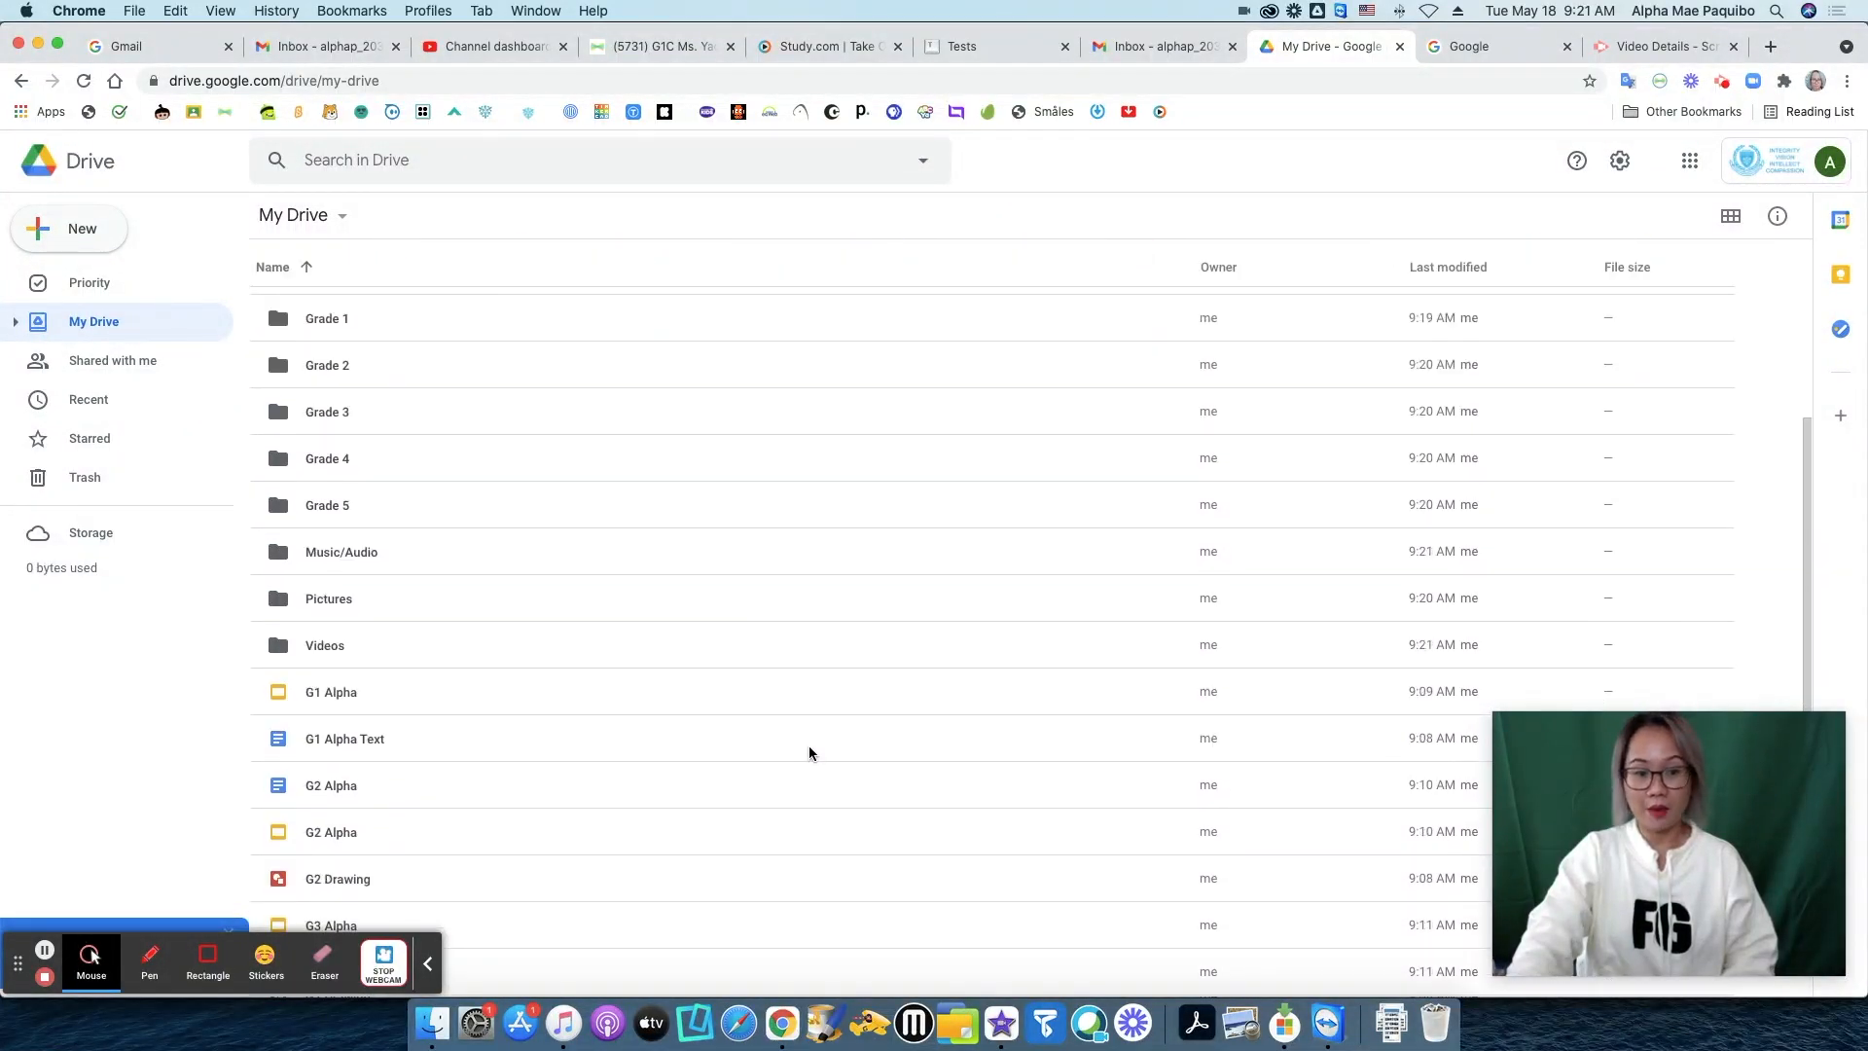
scroll(808, 750, up, 5)
scroll(827, 729, down, 5)
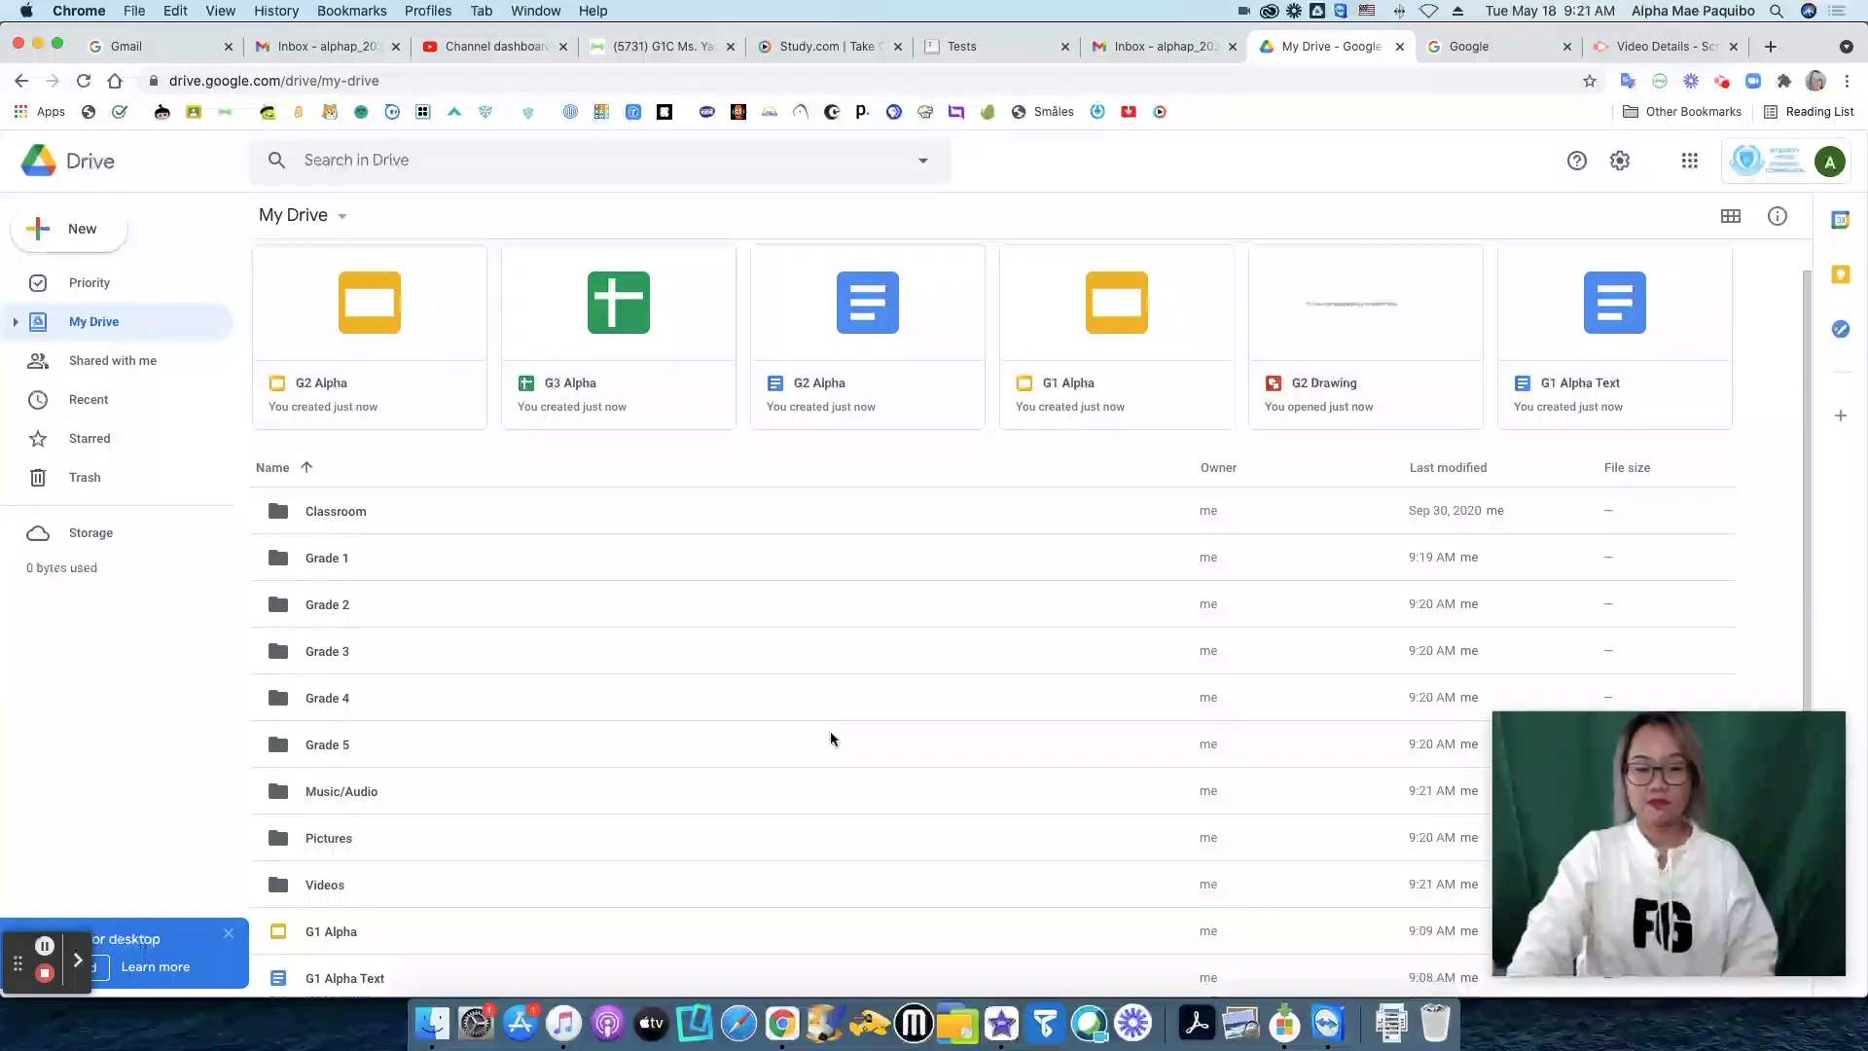
scroll(831, 732, up, 5)
scroll(799, 728, down, 5)
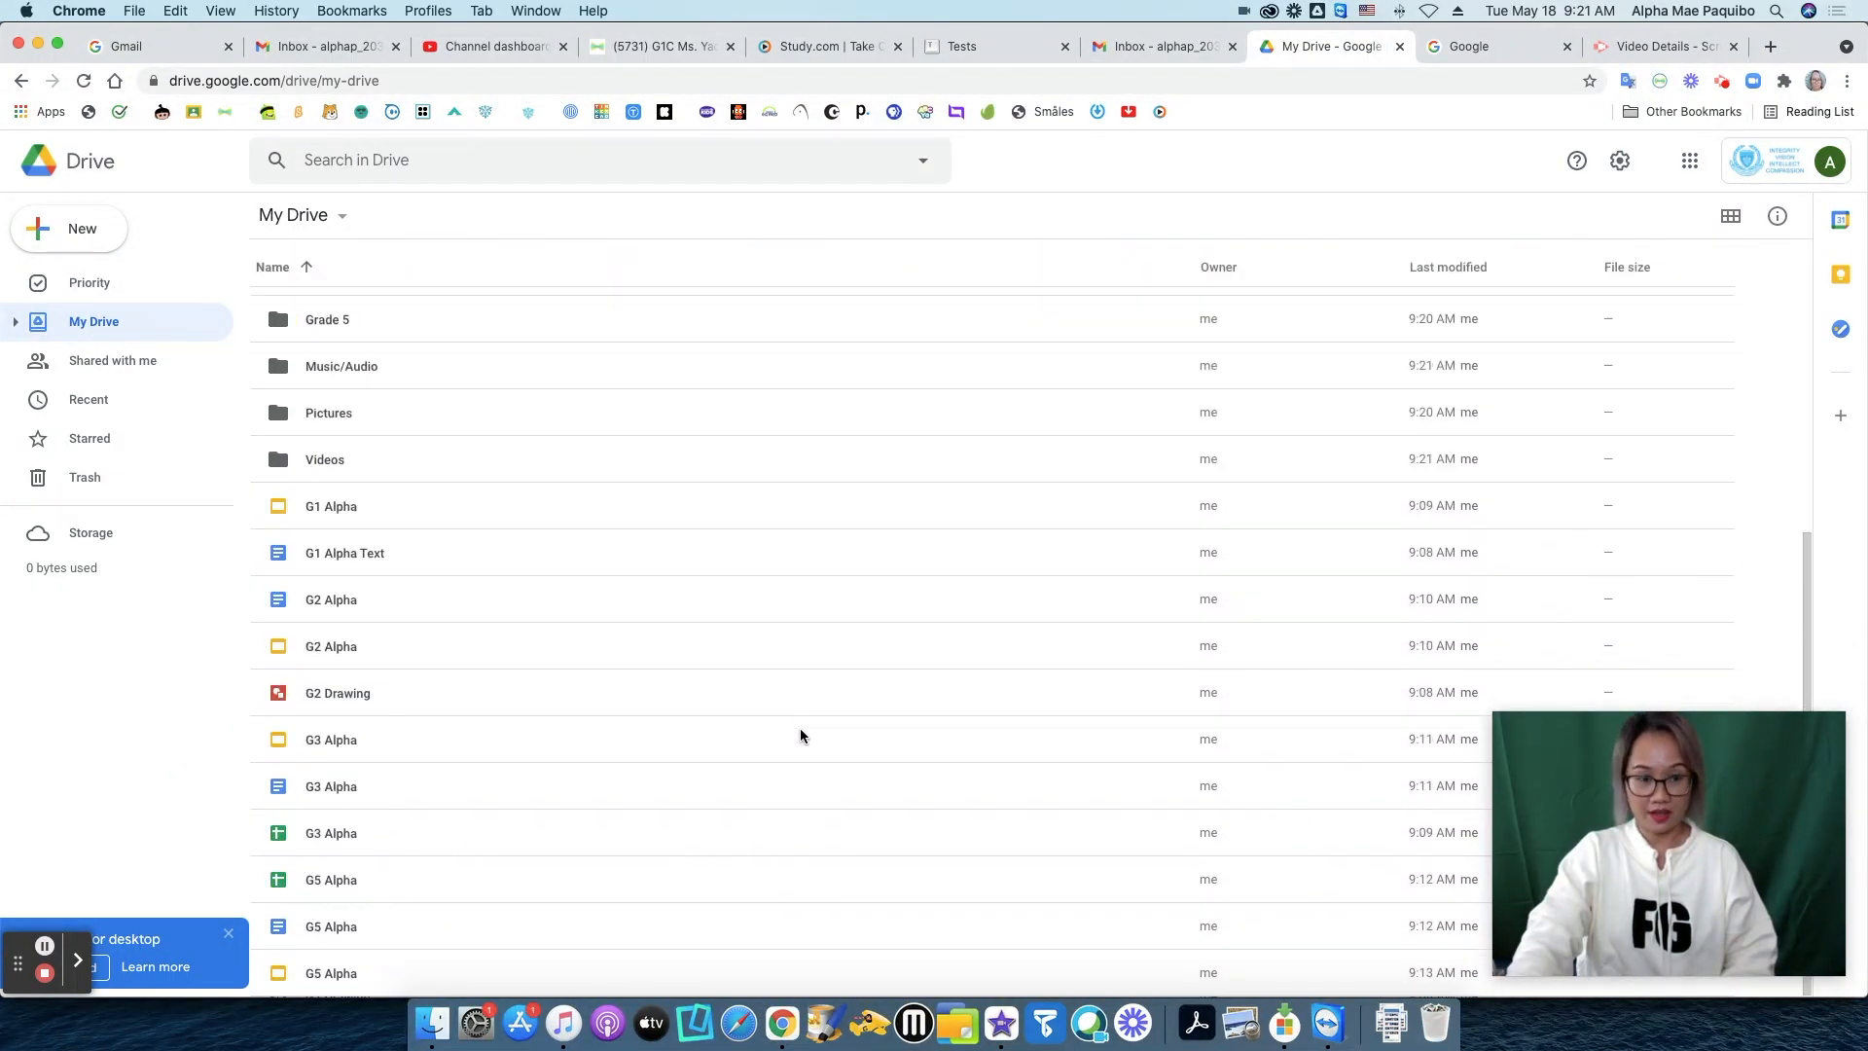
scroll(800, 727, up, 5)
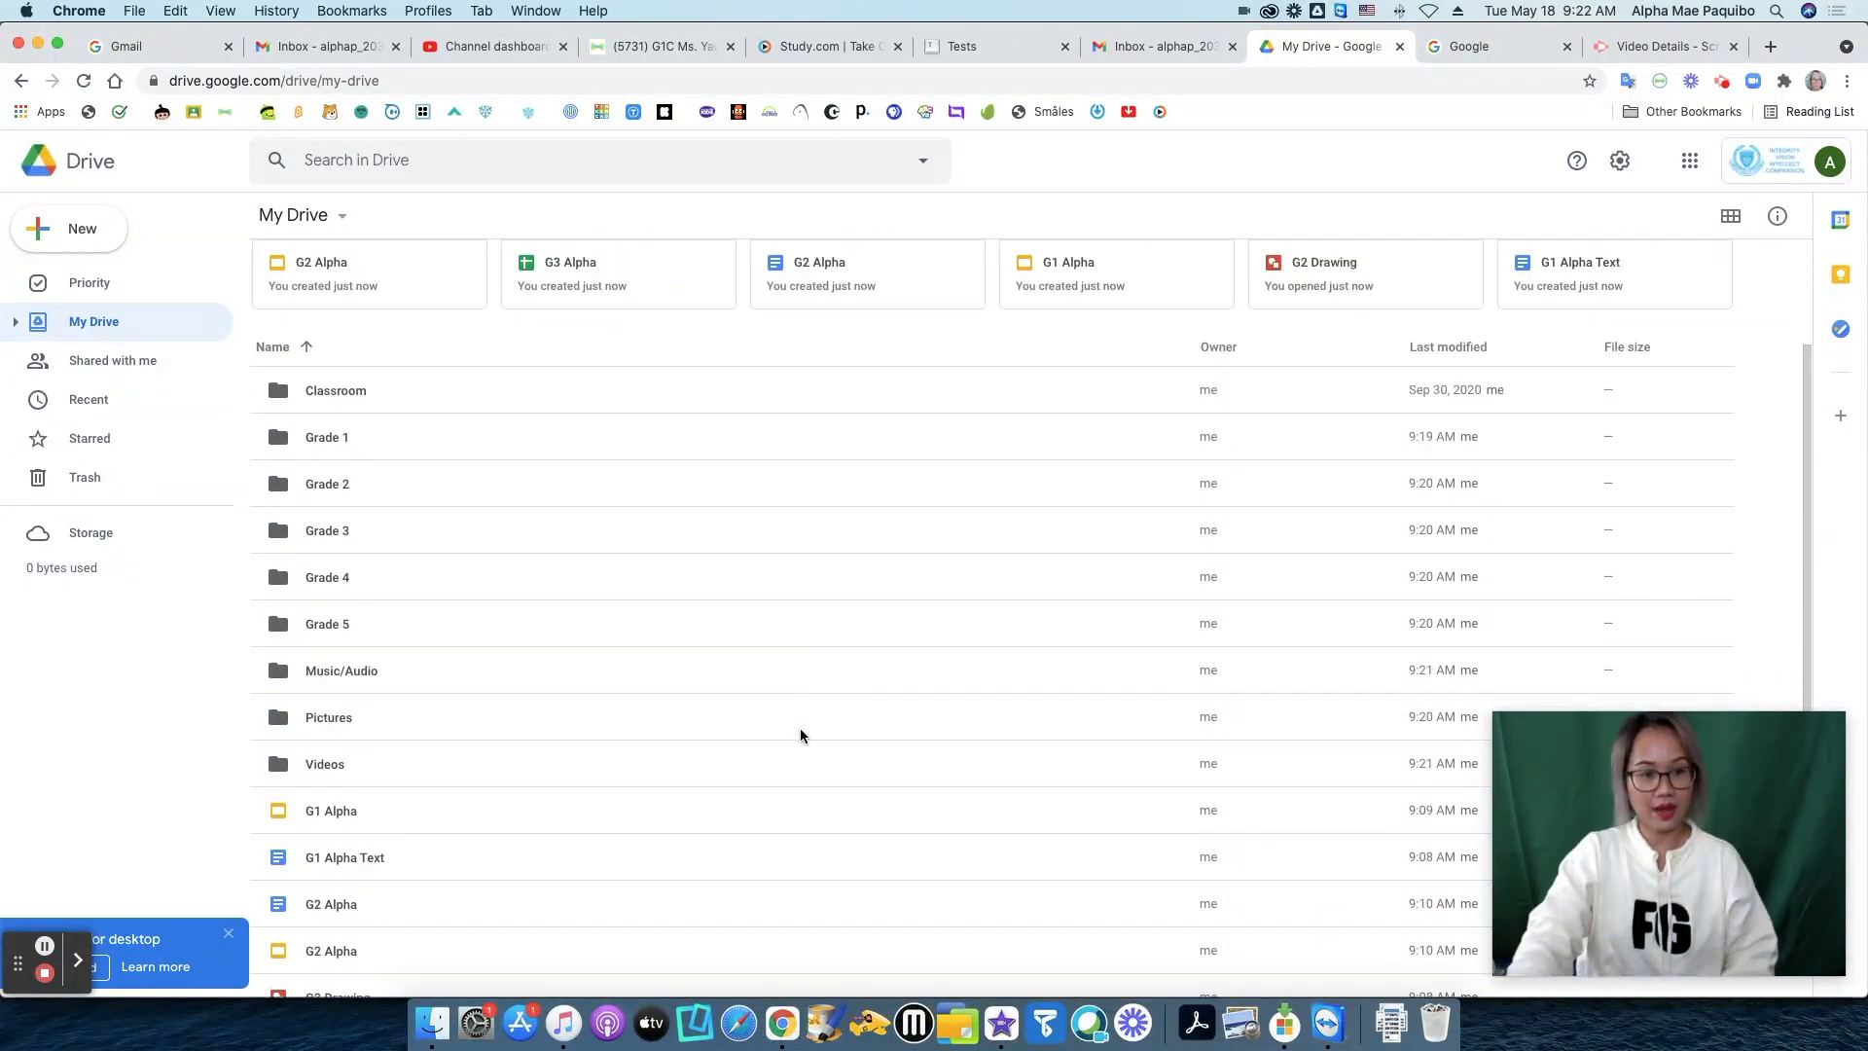
scroll(503, 786, up, 1)
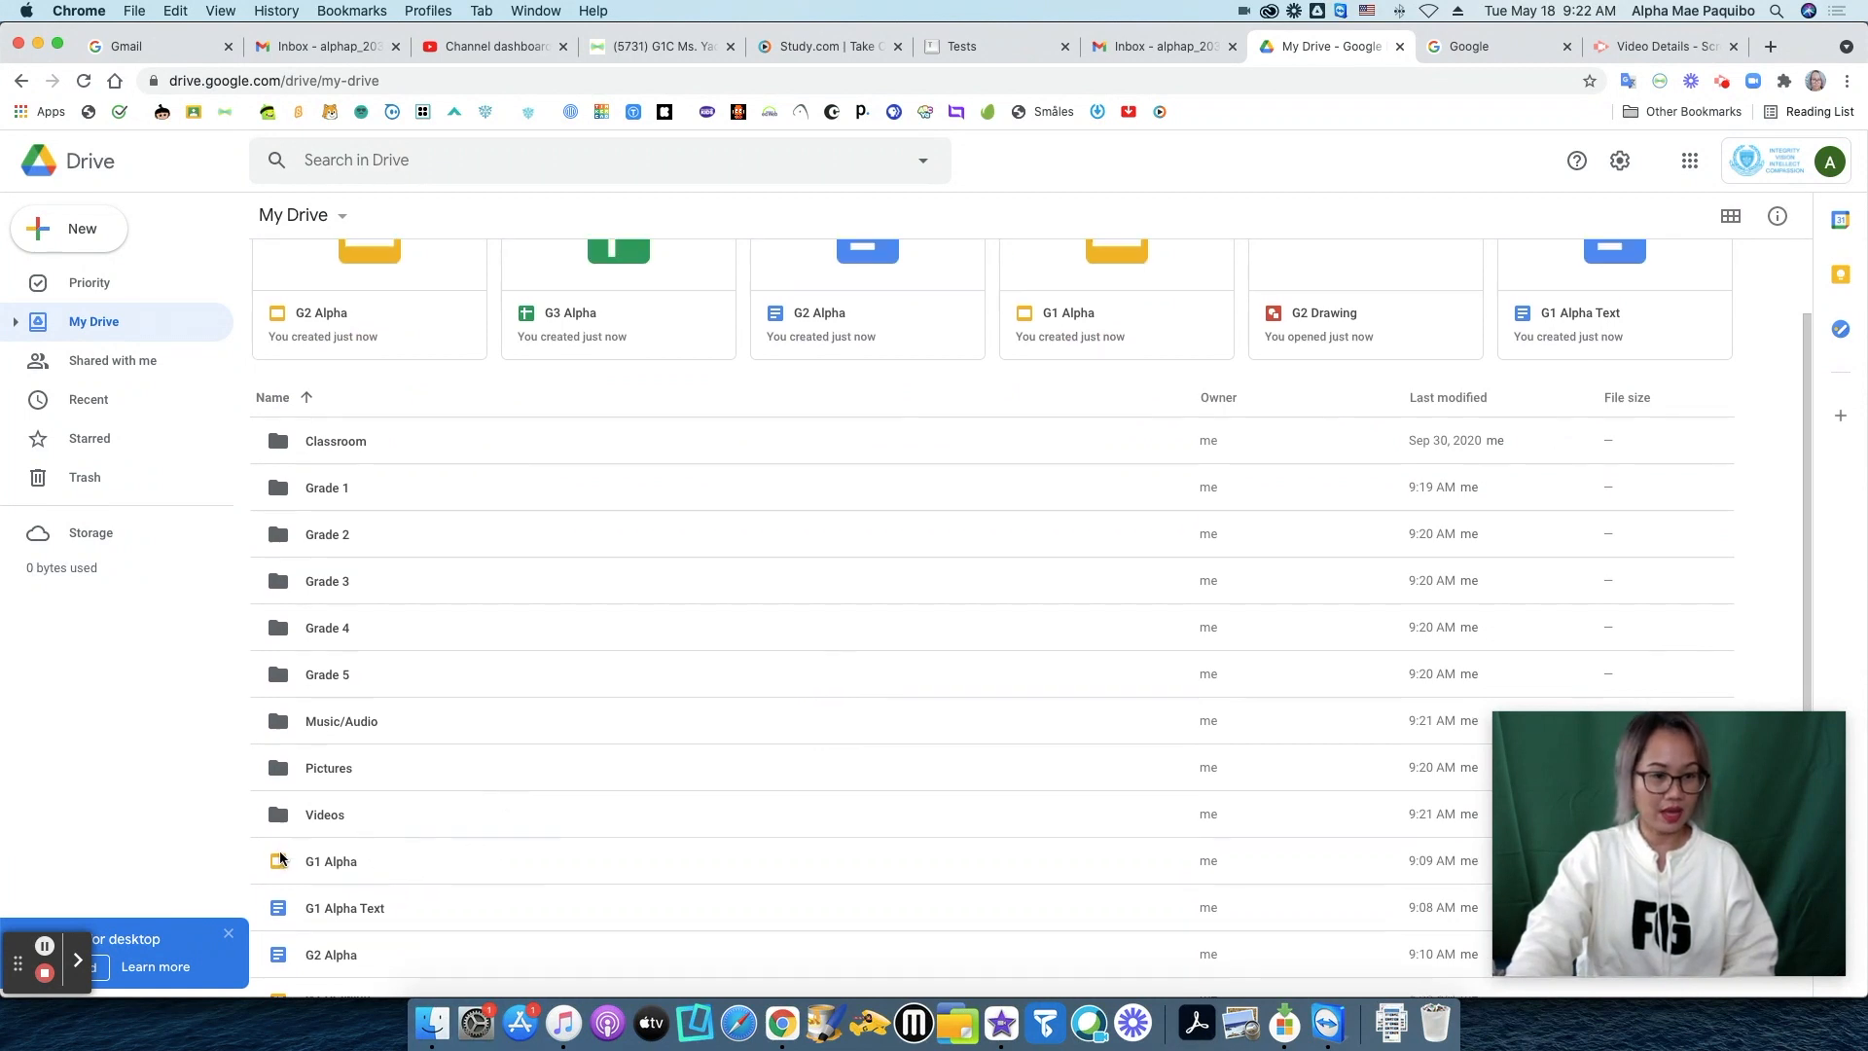
click(345, 867)
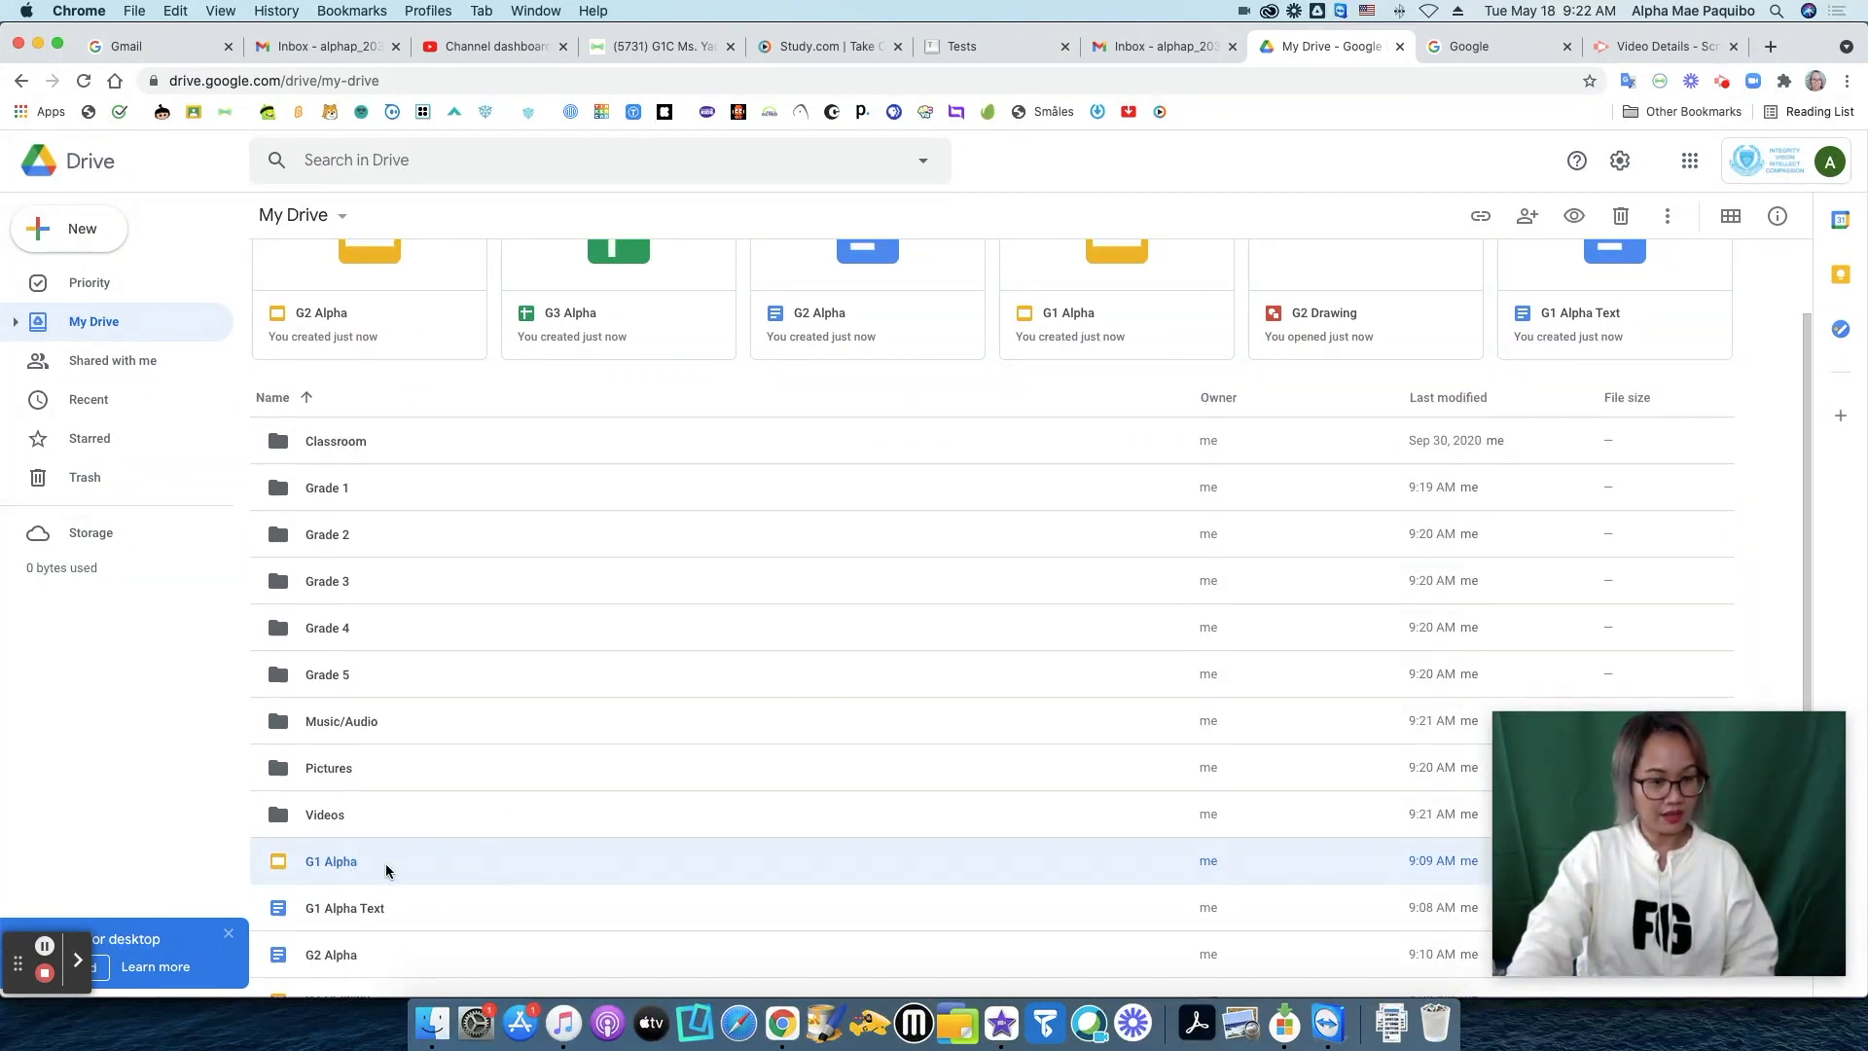
drag(350, 866, 344, 490)
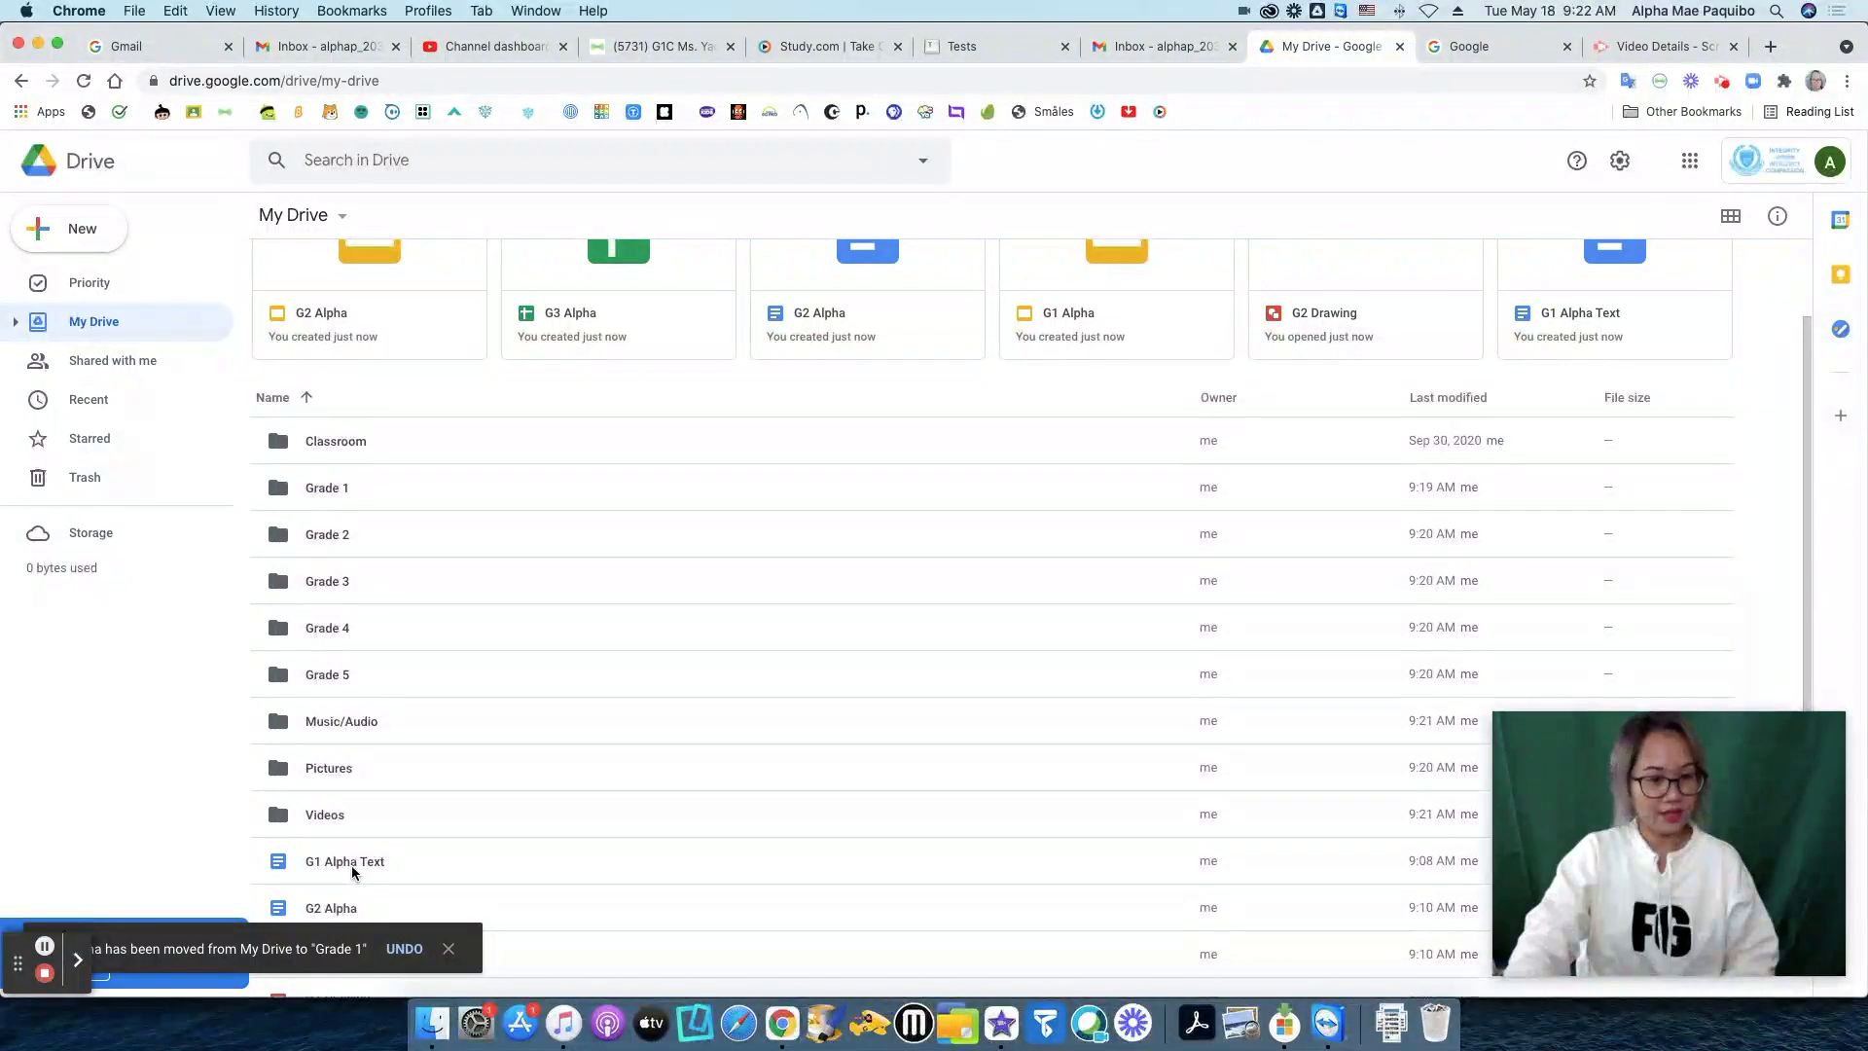
drag(352, 864, 333, 487)
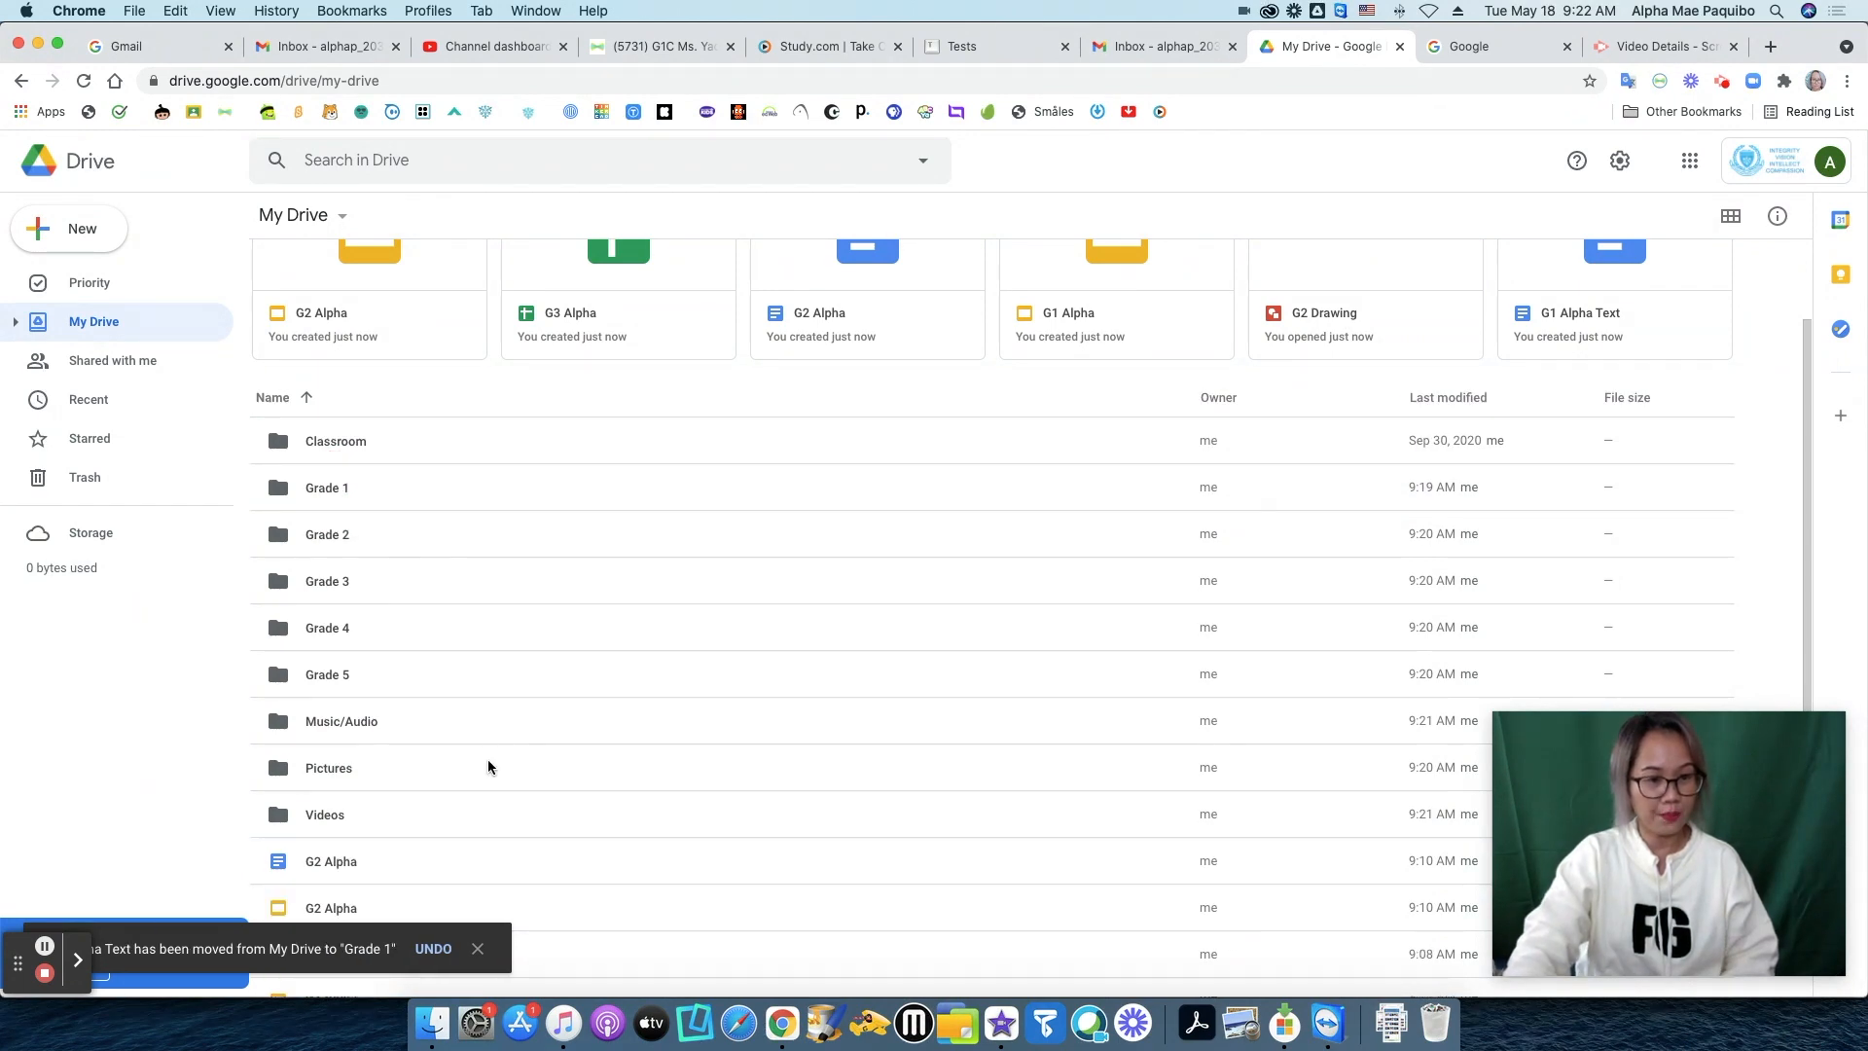
Move the G2 Alpha document, slides and G2 Drawing into Grade 2, and the three G3 Alpha files into Grade 3.
drag(344, 869, 358, 528)
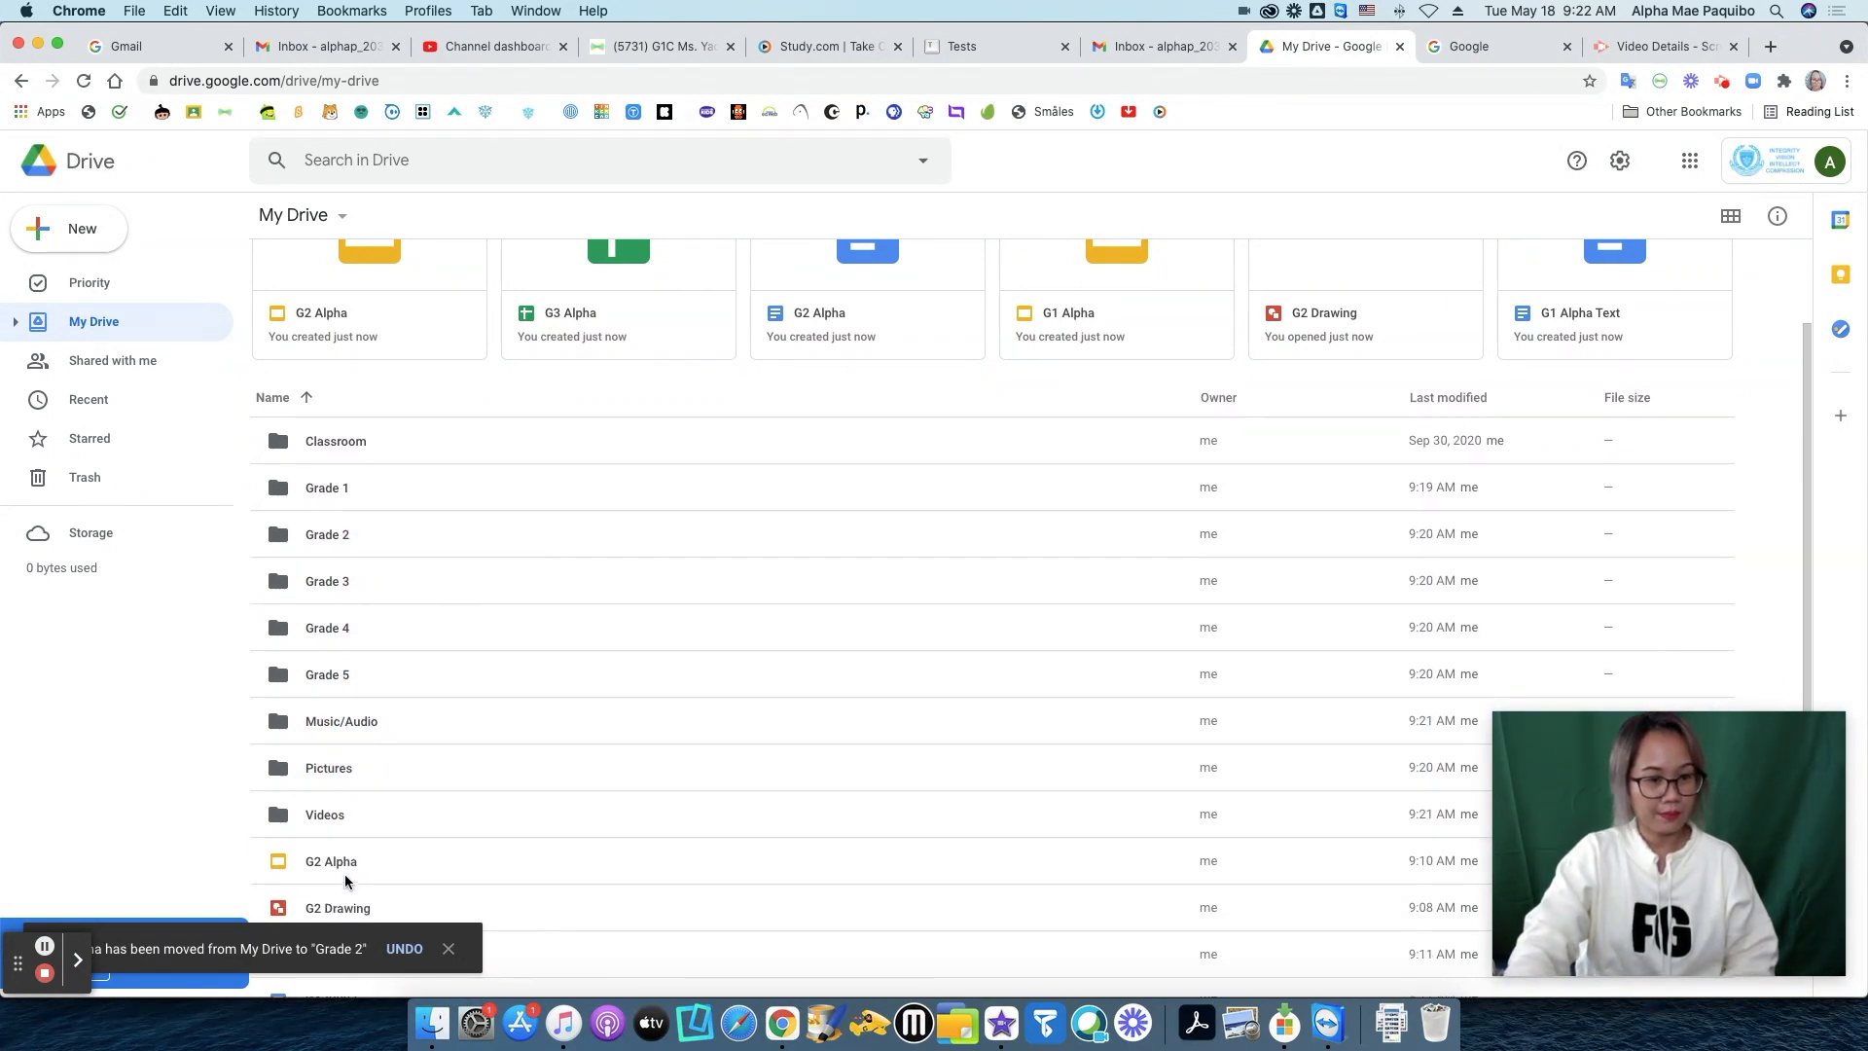
drag(335, 860, 352, 526)
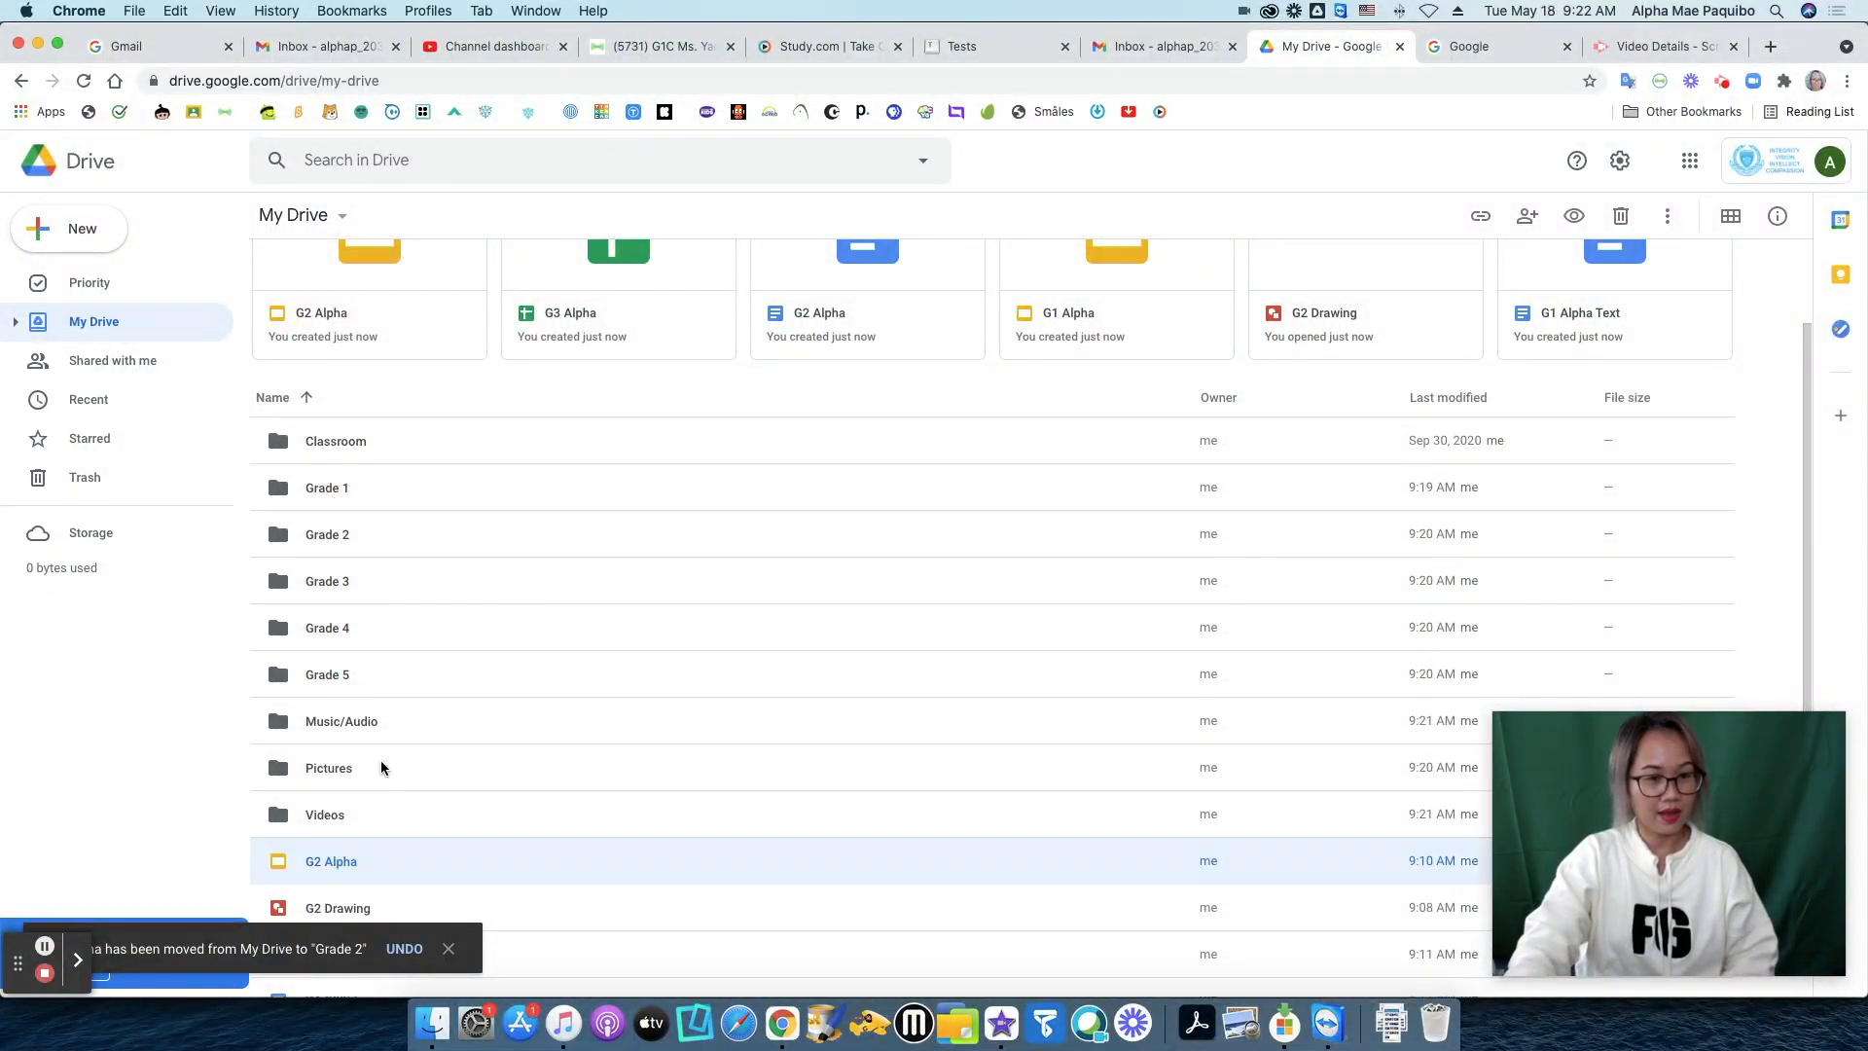
drag(353, 860, 358, 526)
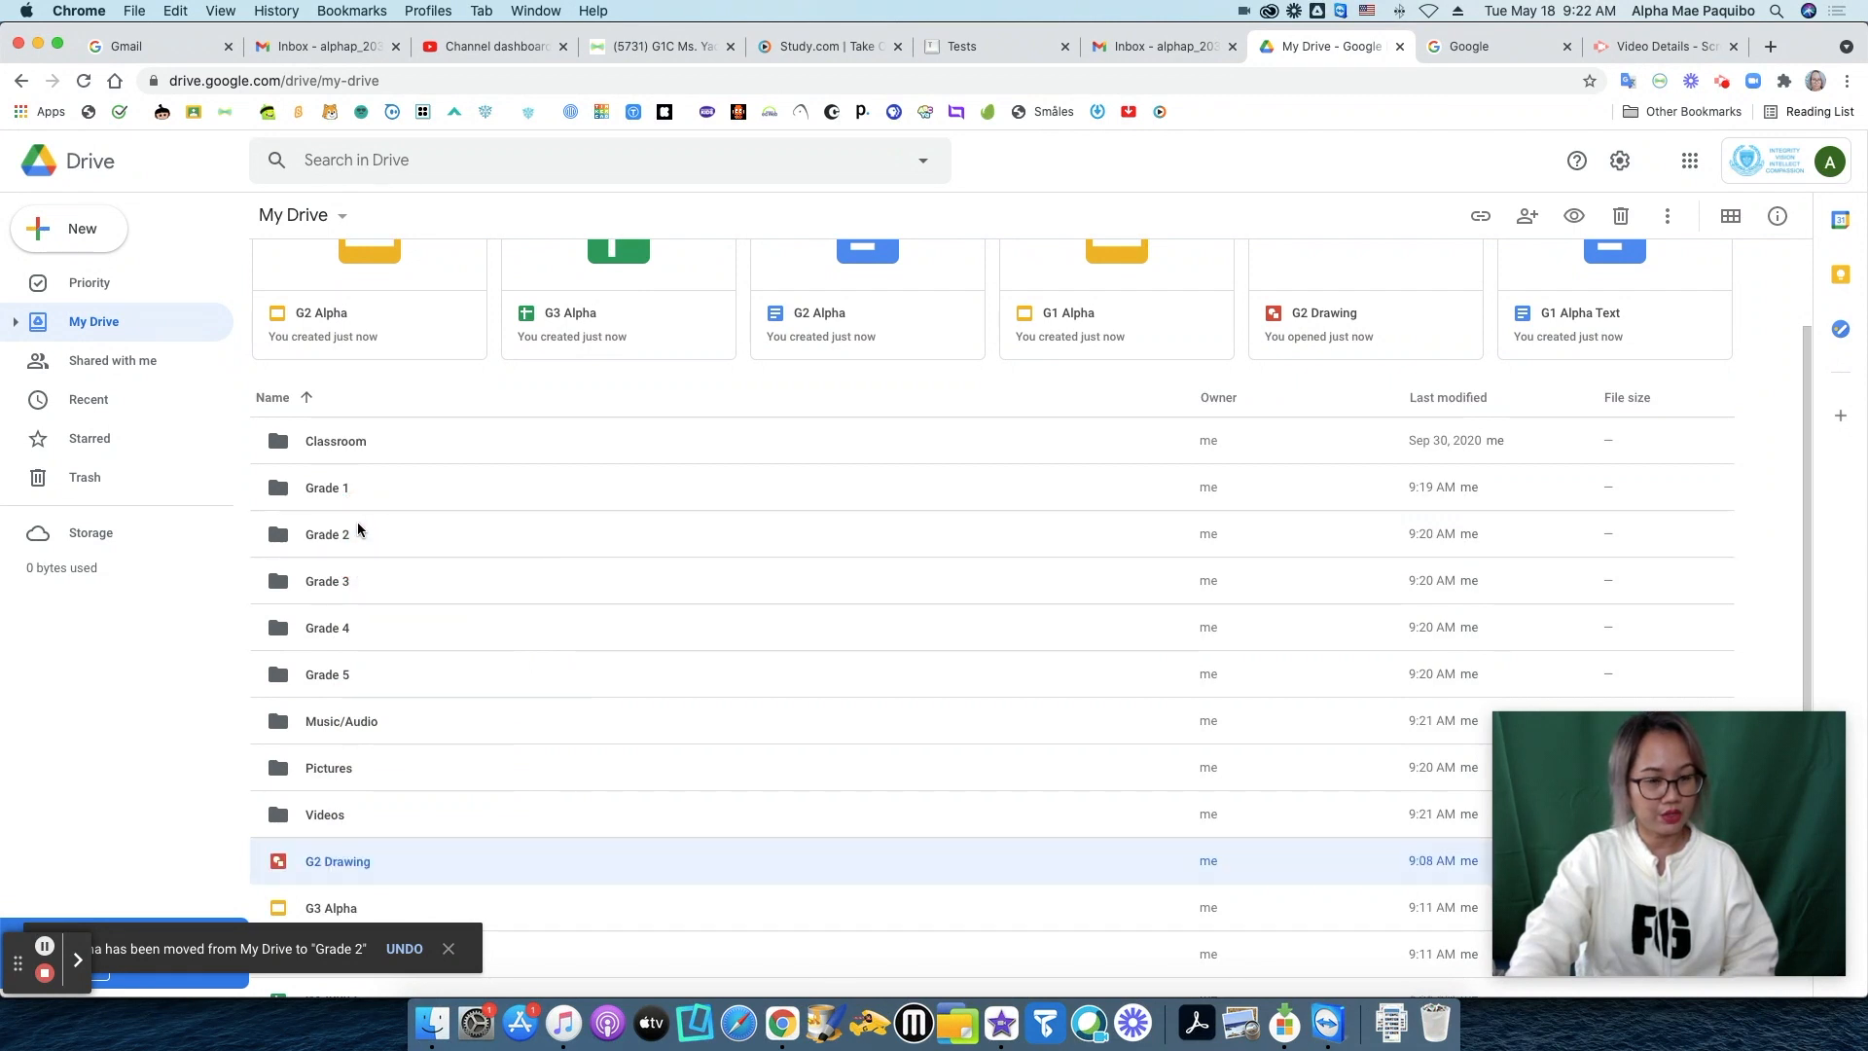
drag(331, 862, 360, 580)
drag(323, 866, 372, 575)
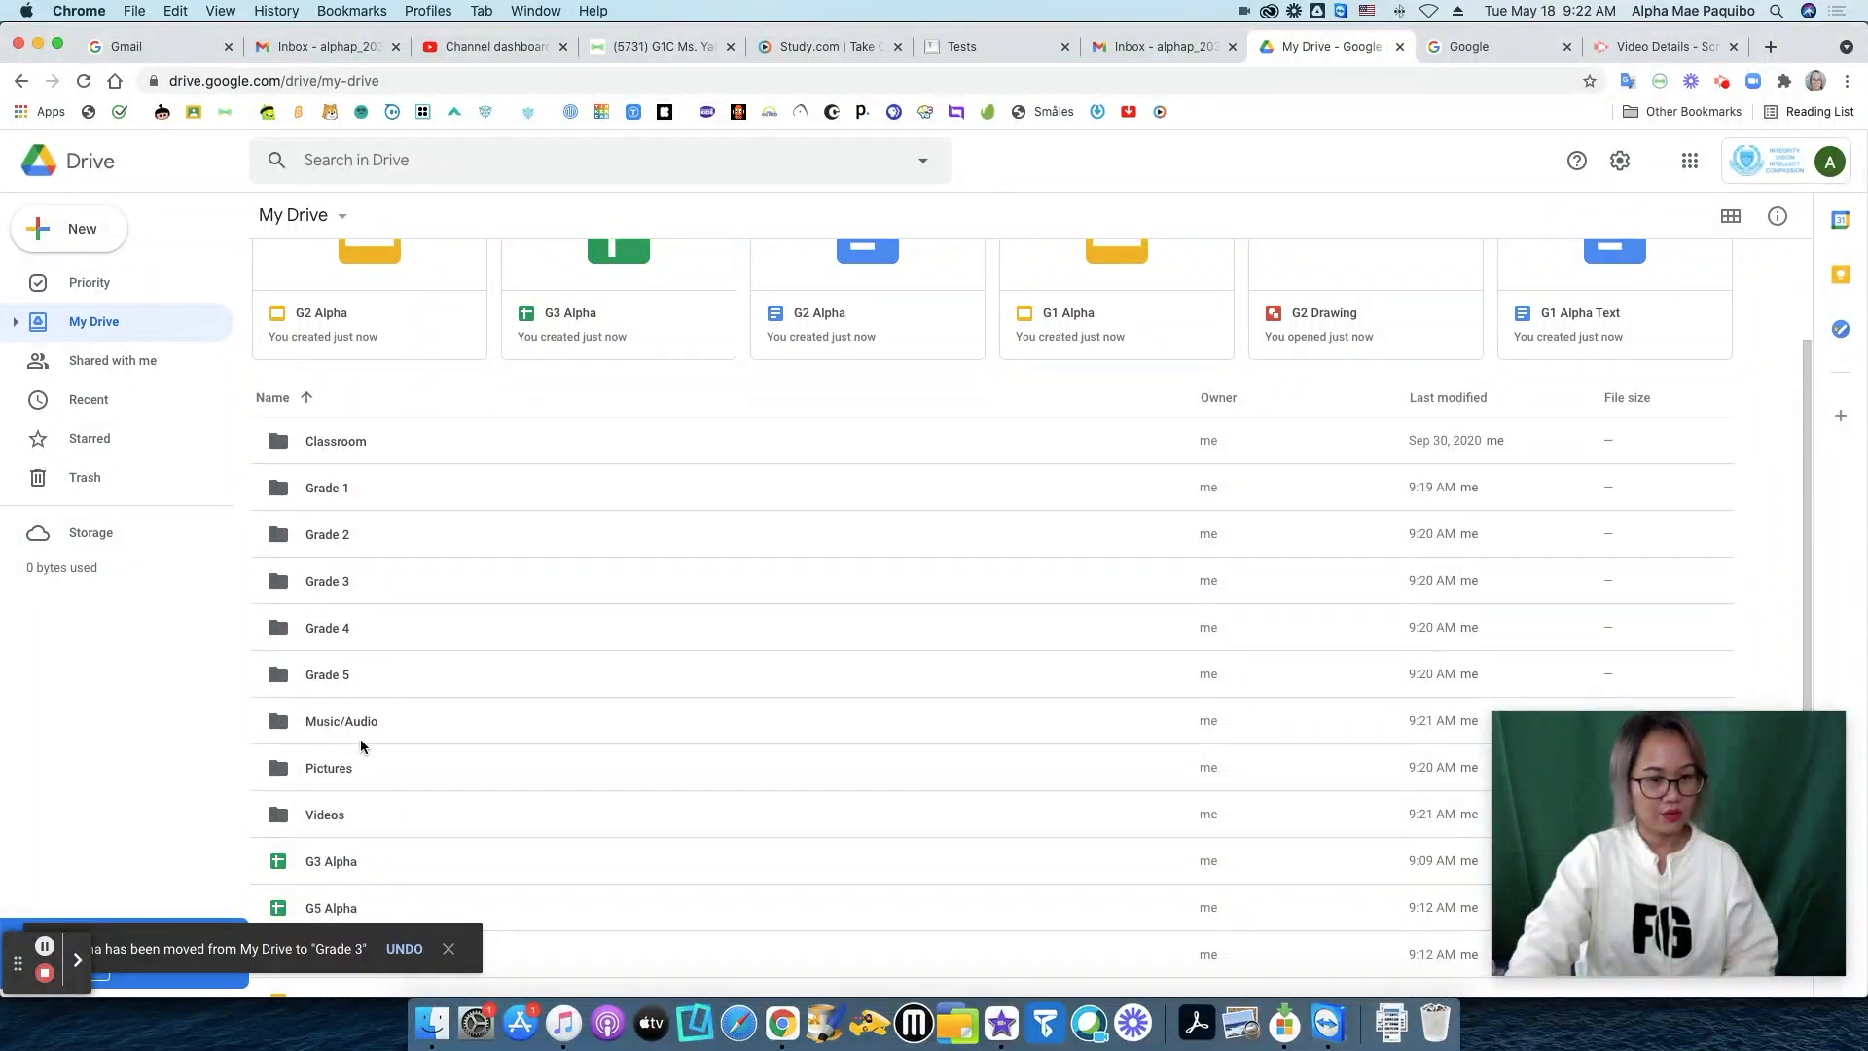
drag(338, 869, 352, 582)
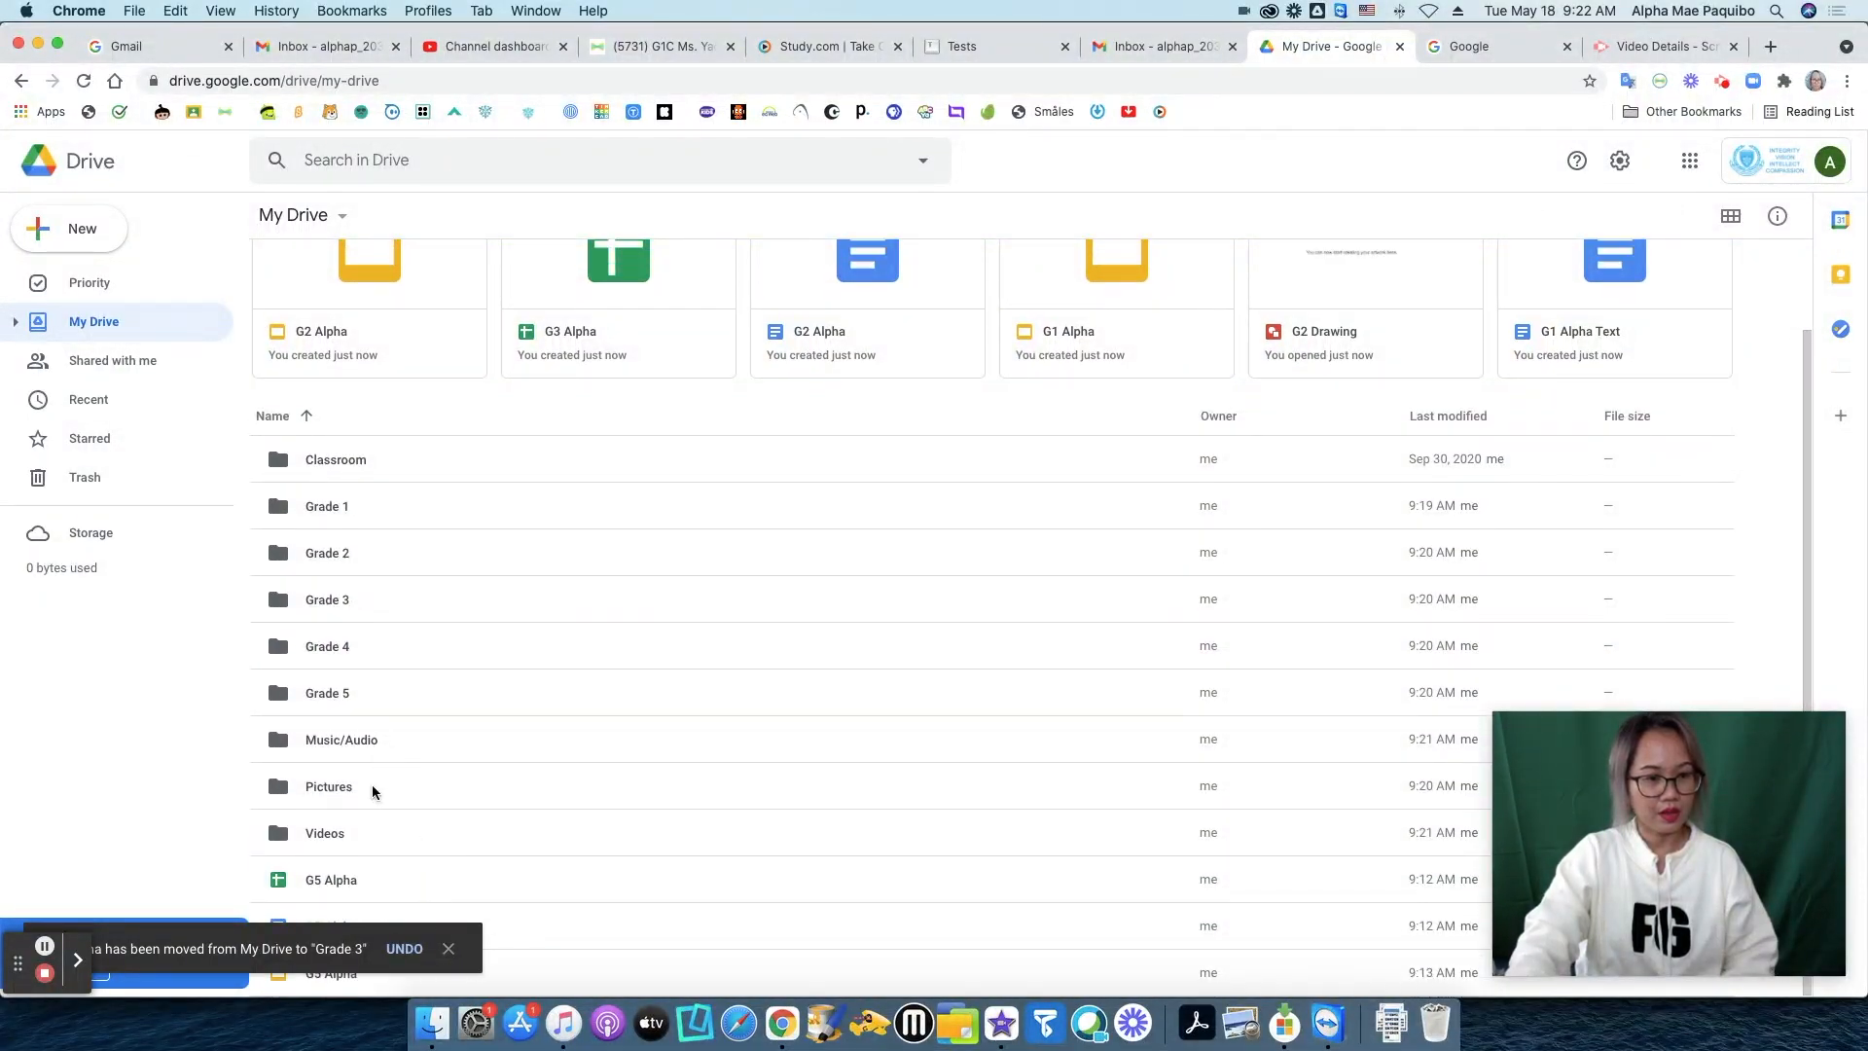
Move the three G5 Alpha files into the Grade 5 folder.
drag(339, 881, 353, 706)
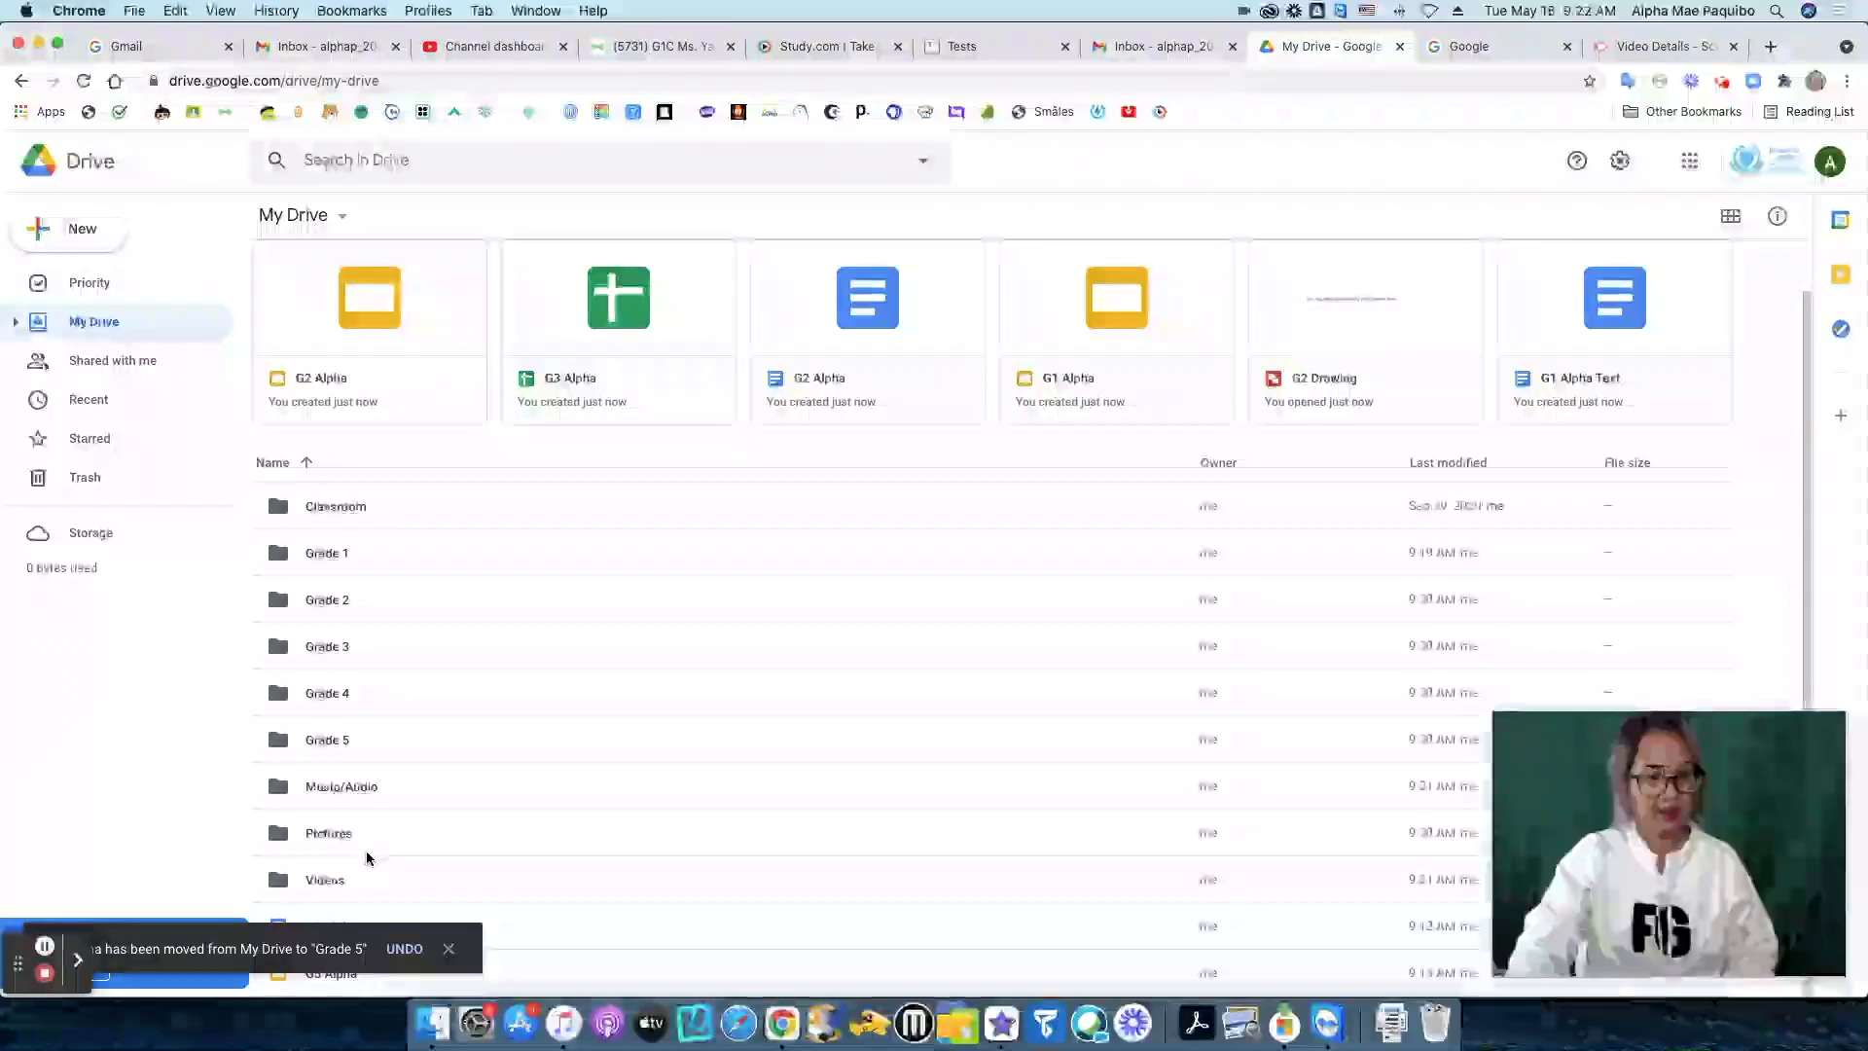
click(448, 949)
drag(343, 929, 354, 740)
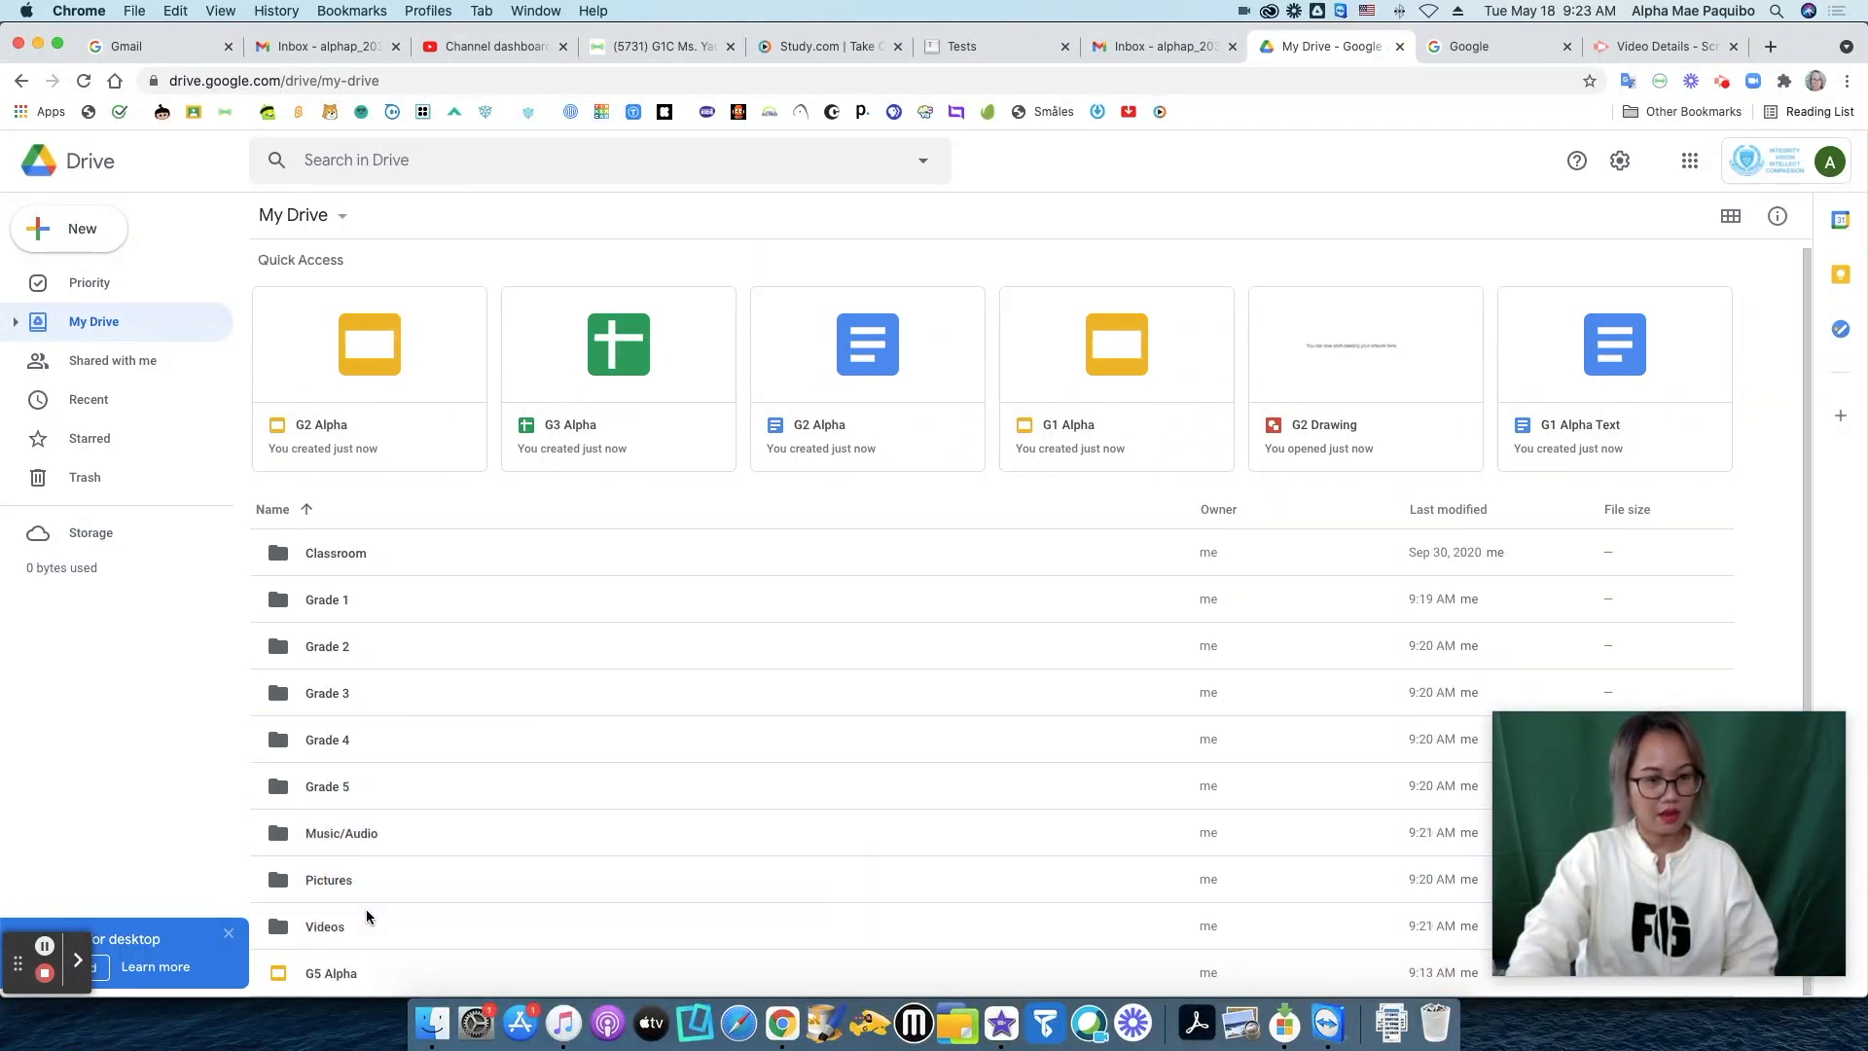
drag(346, 972, 354, 784)
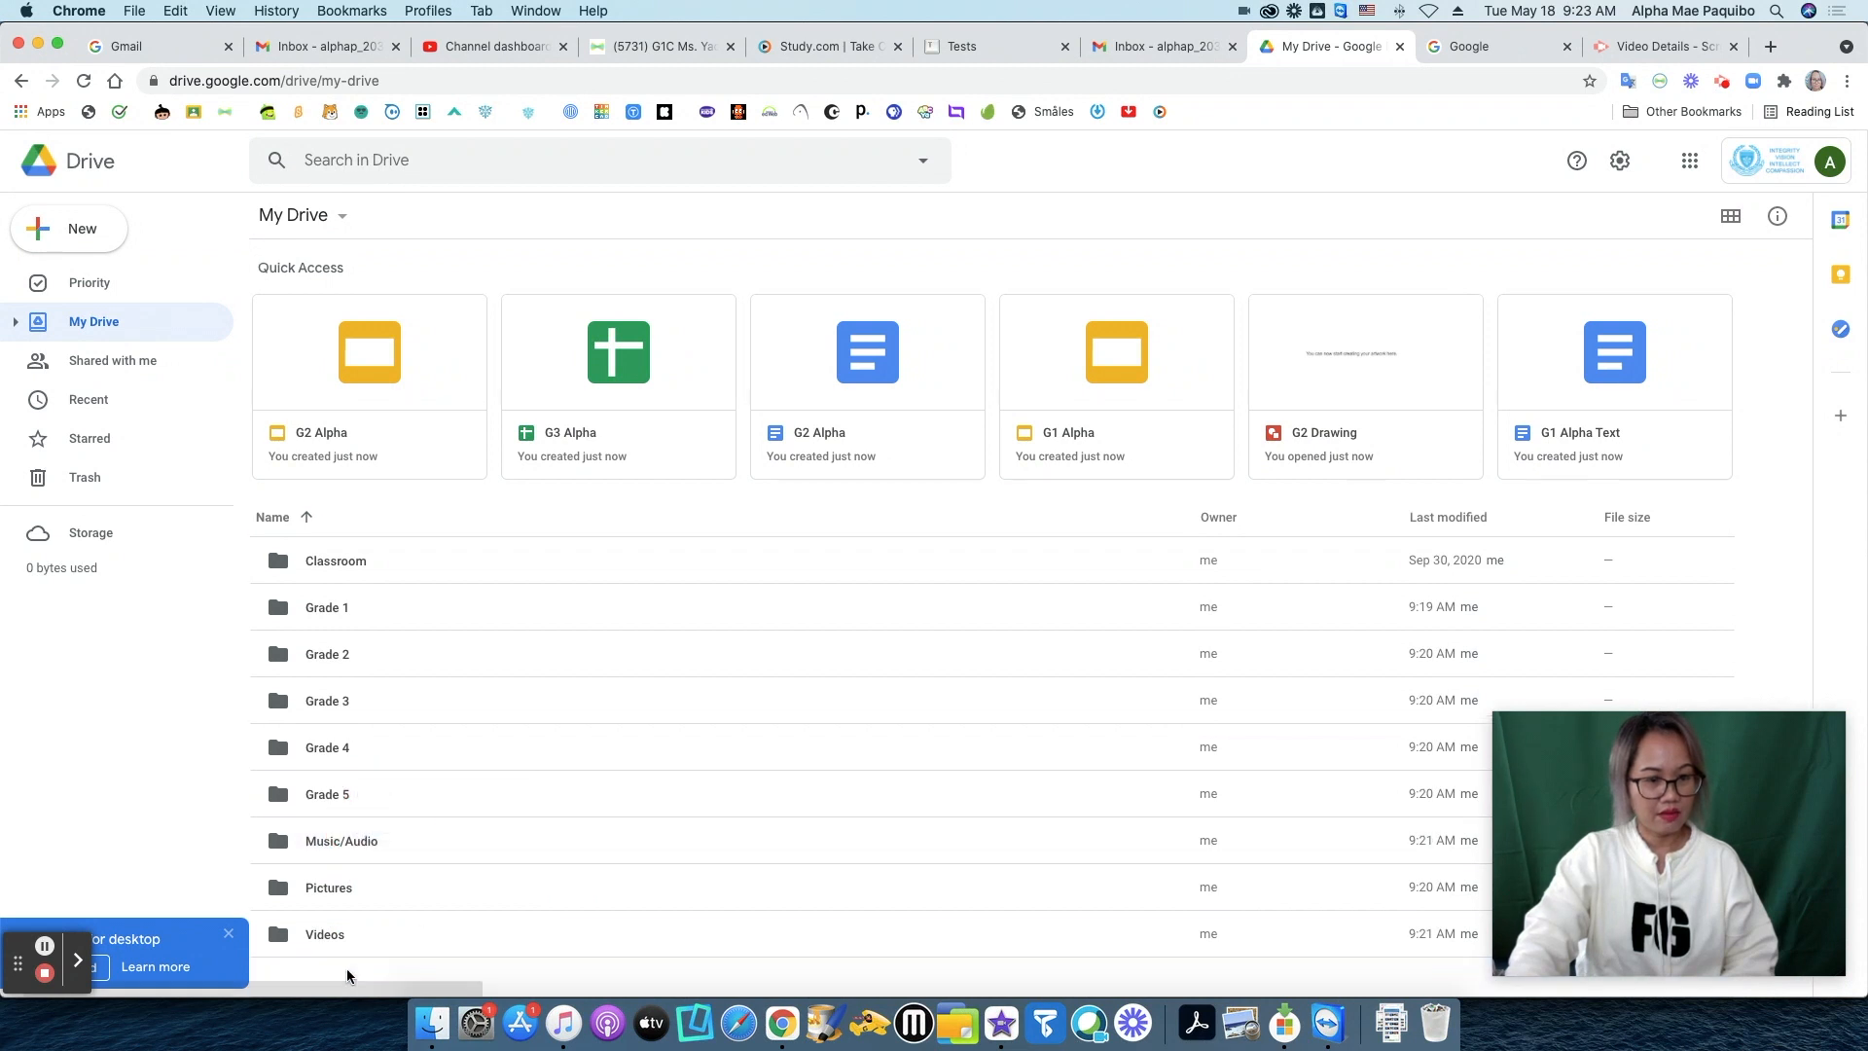
click(449, 948)
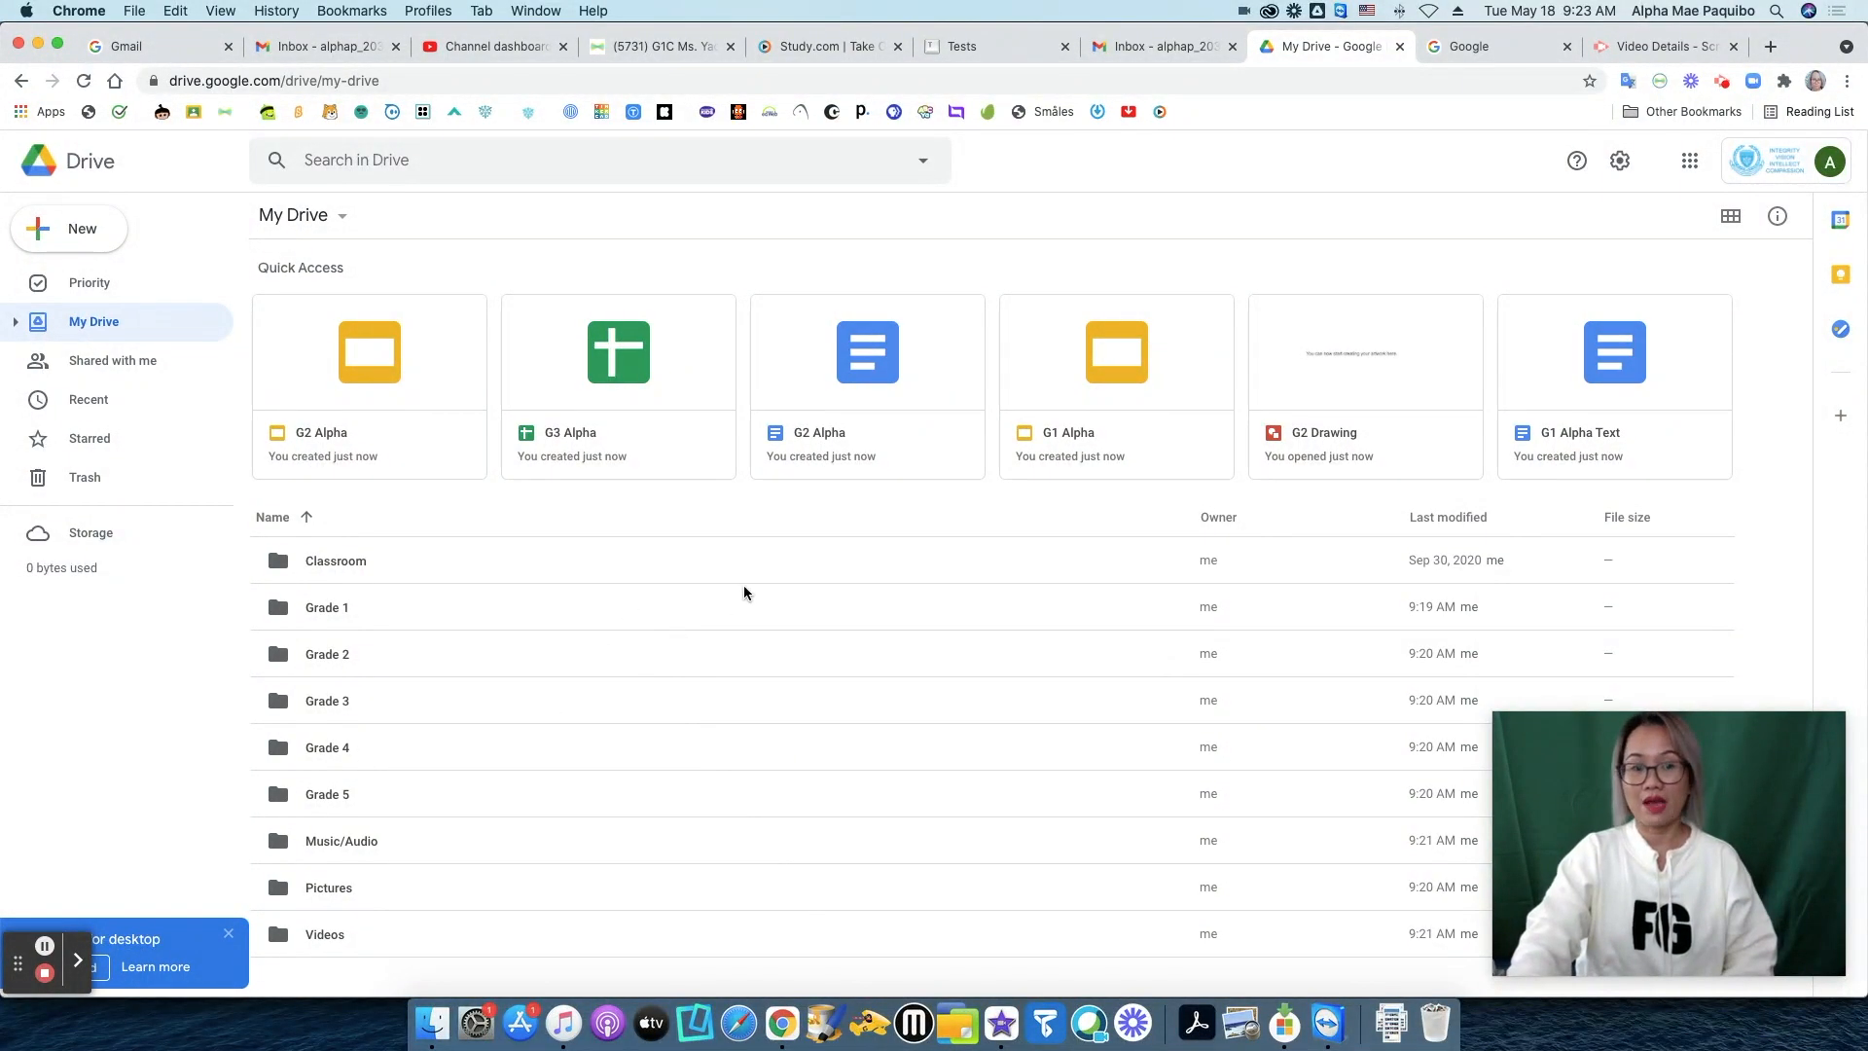
double_click(327, 607)
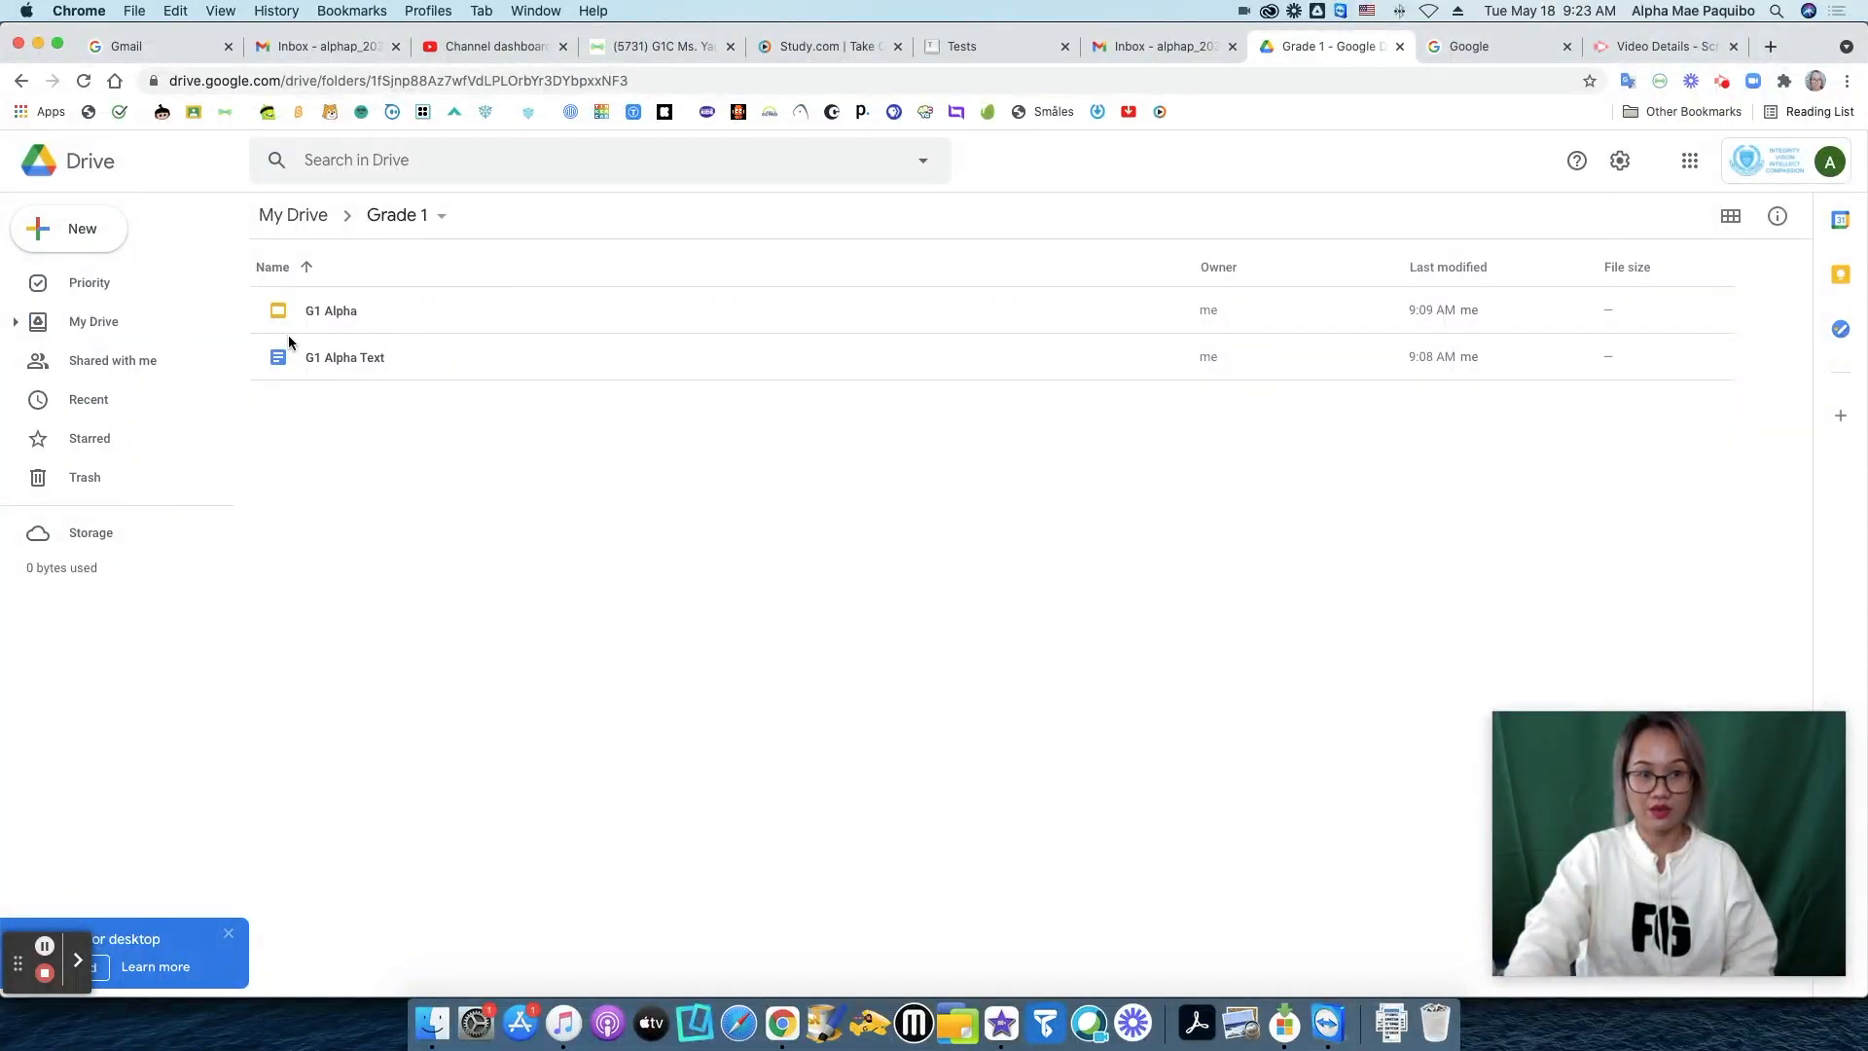
click(289, 220)
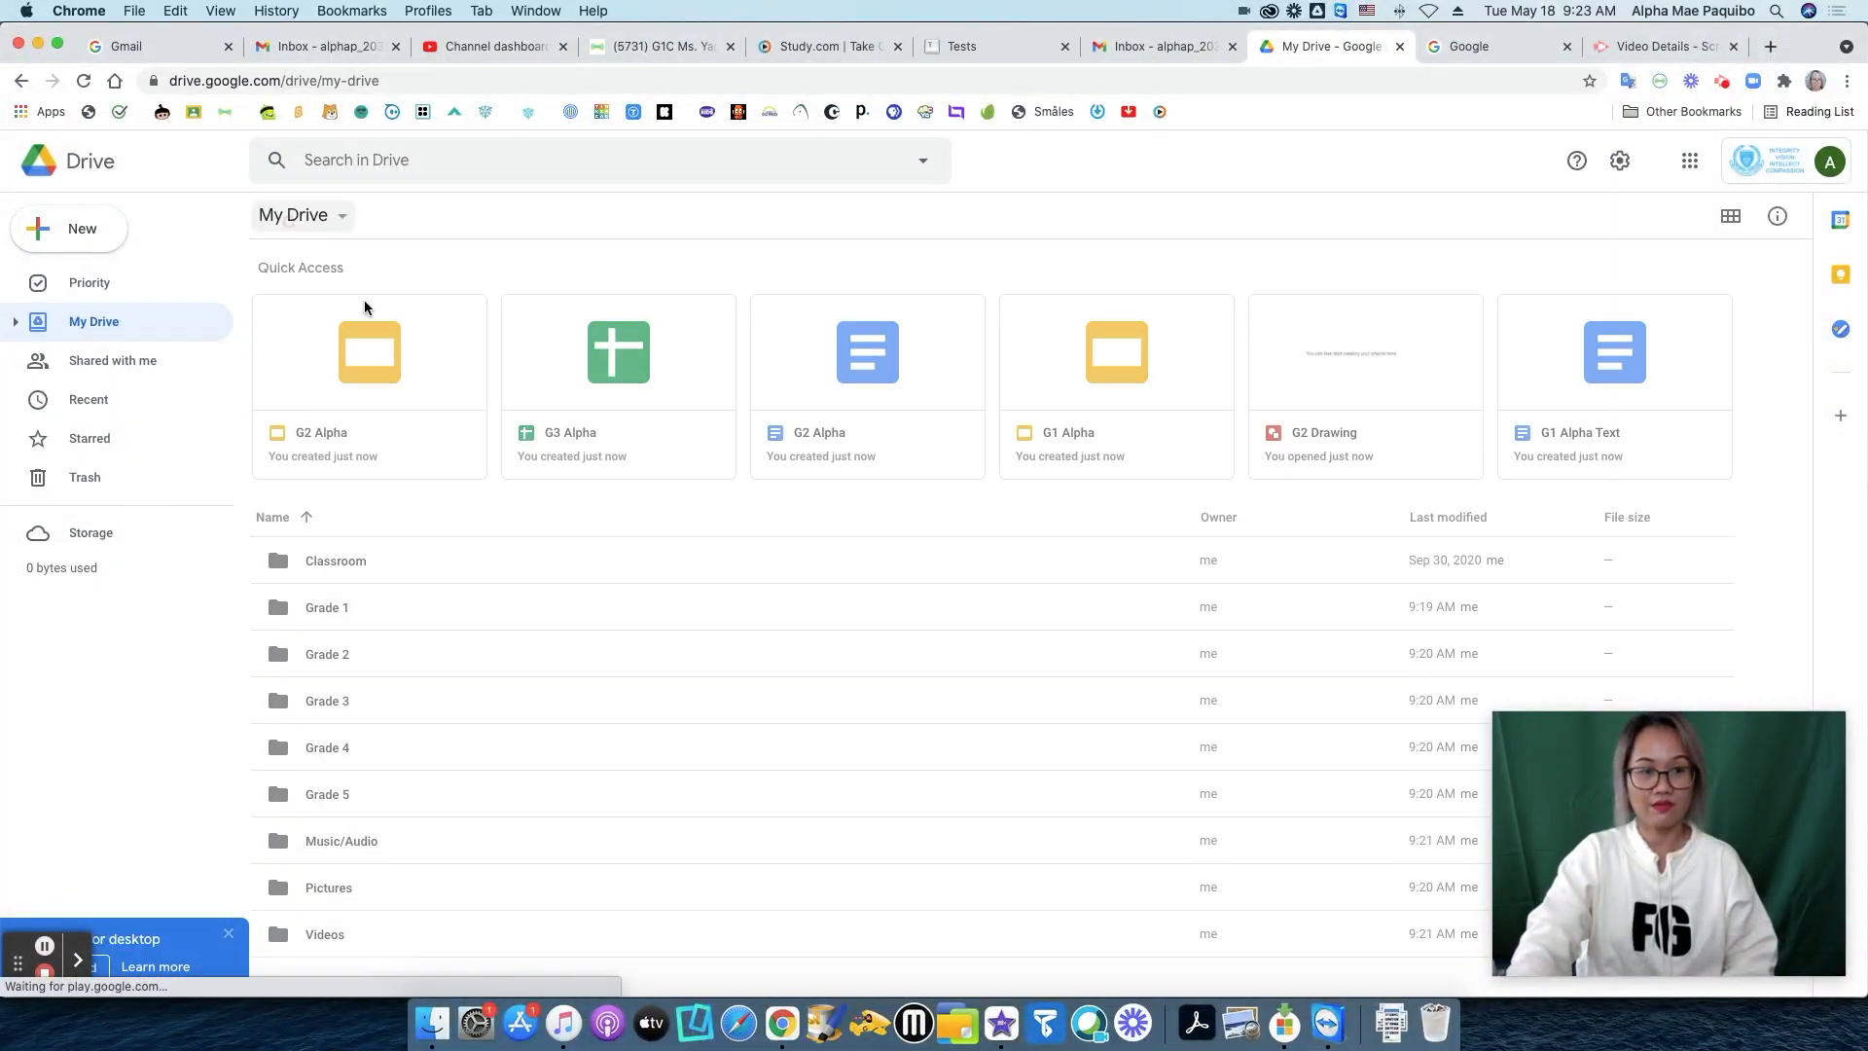
double_click(335, 653)
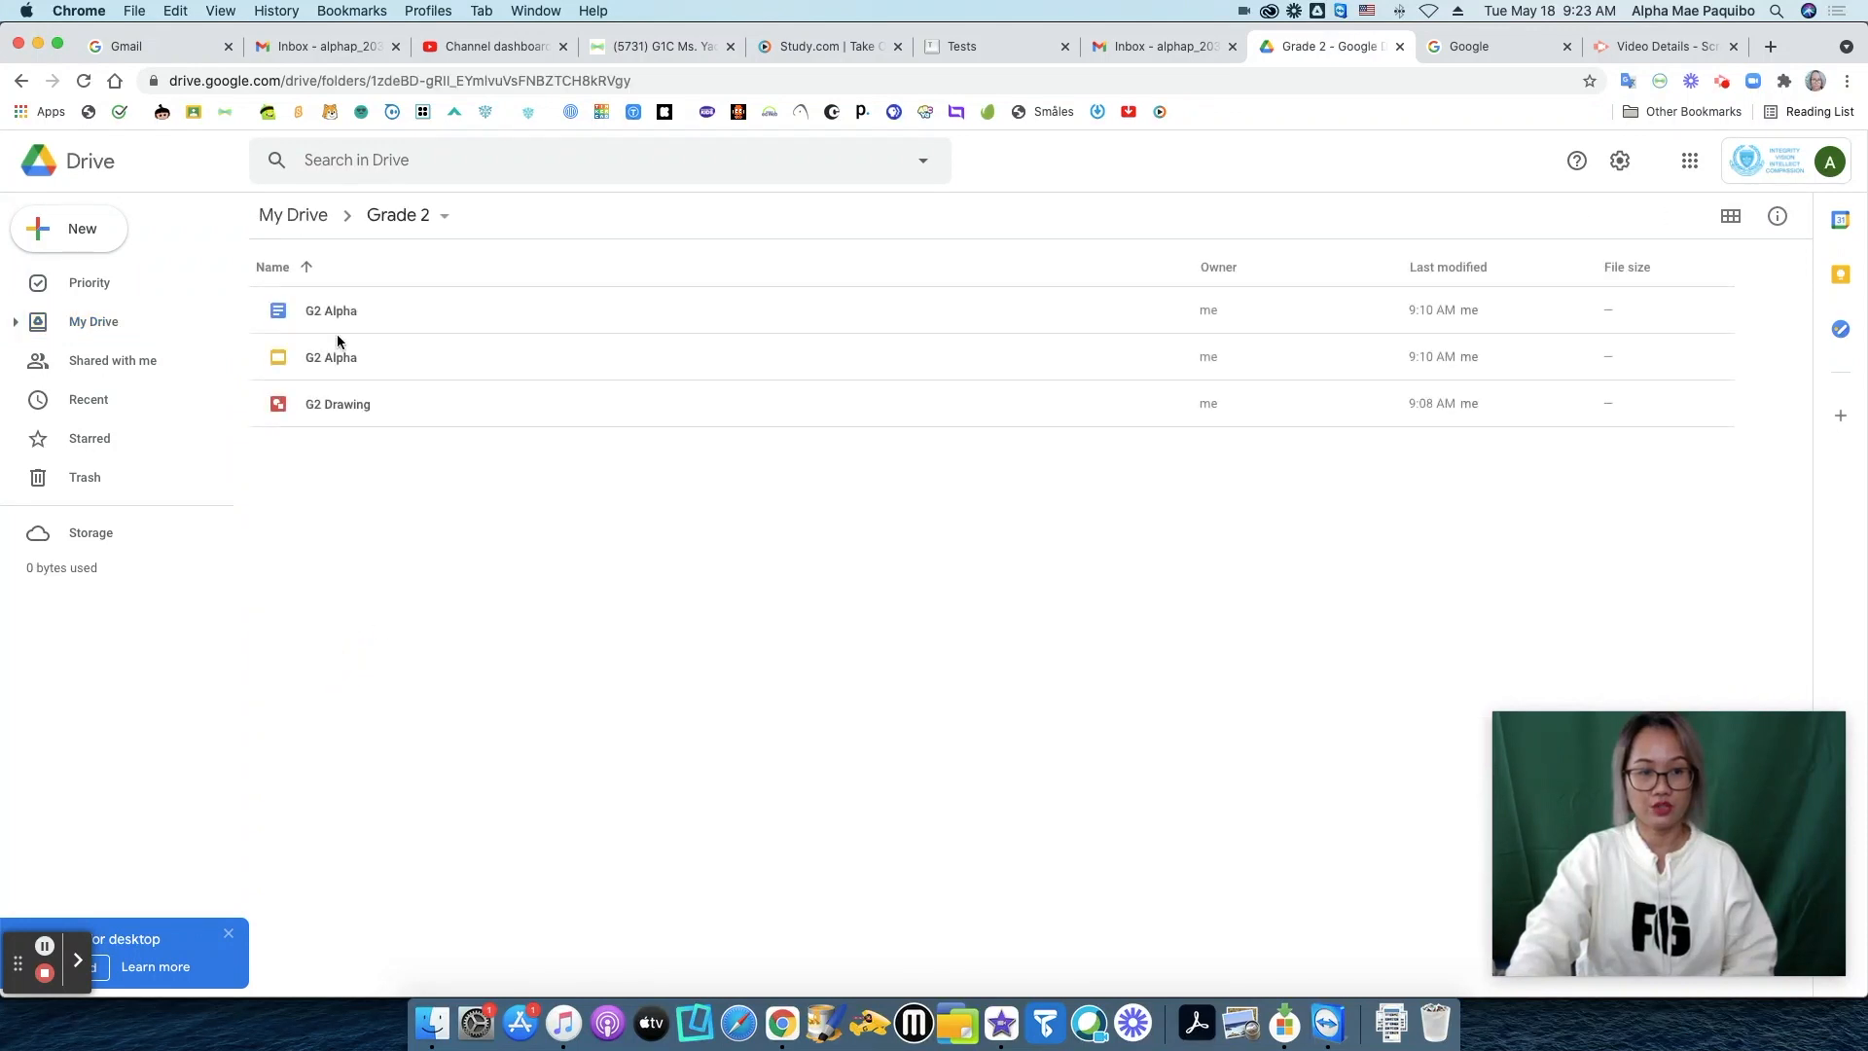
click(307, 224)
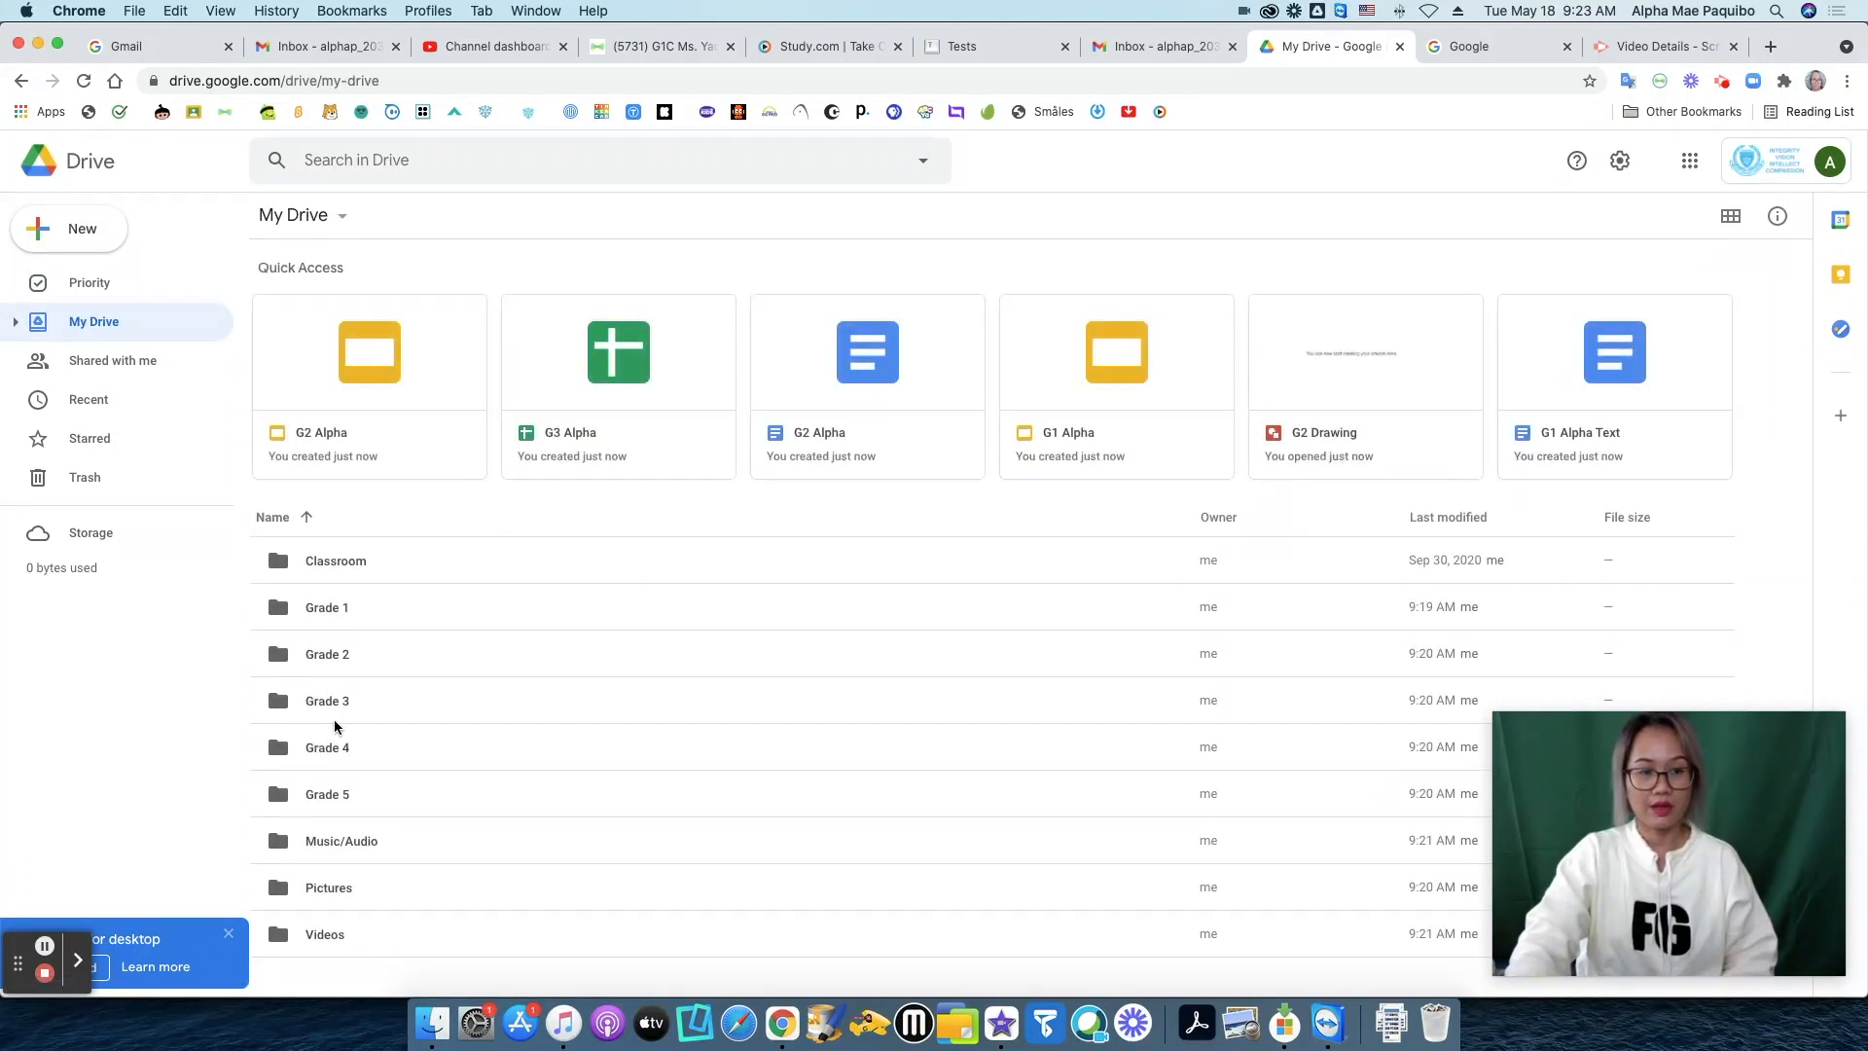
click(334, 712)
double_click(334, 712)
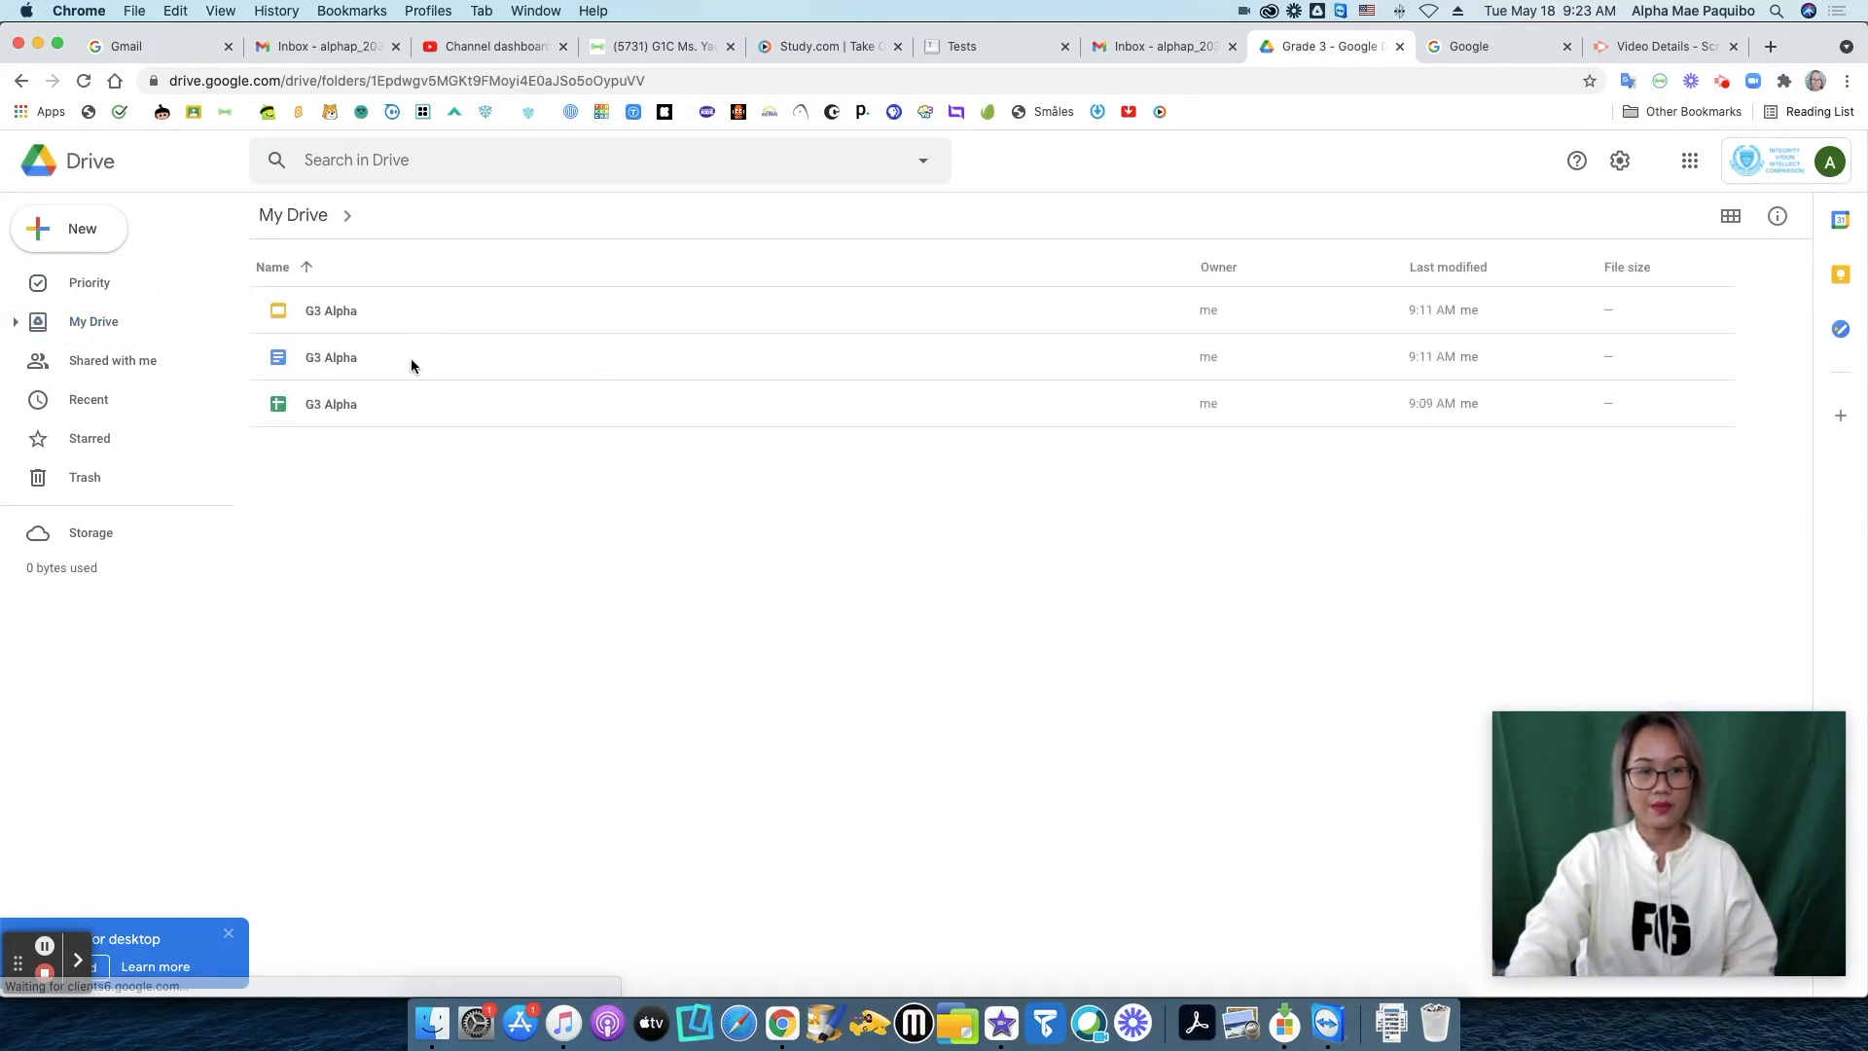
click(292, 217)
double_click(331, 747)
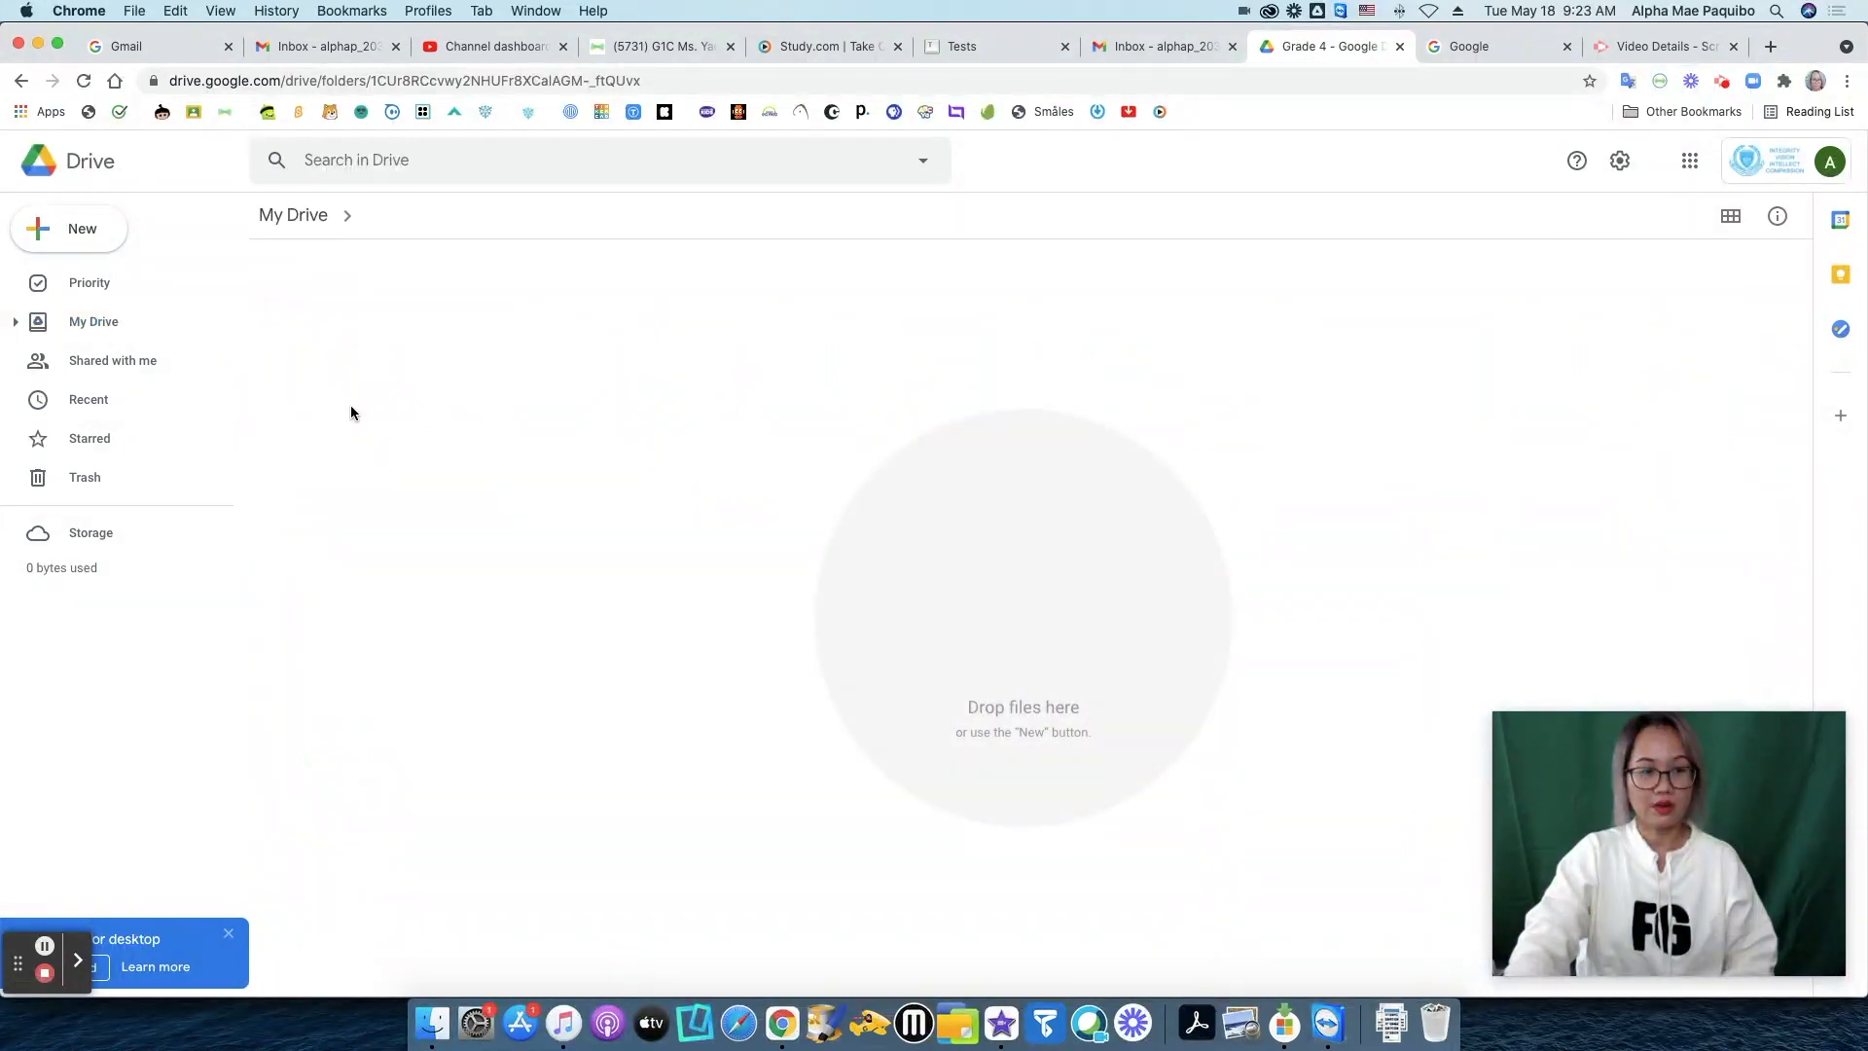
click(292, 216)
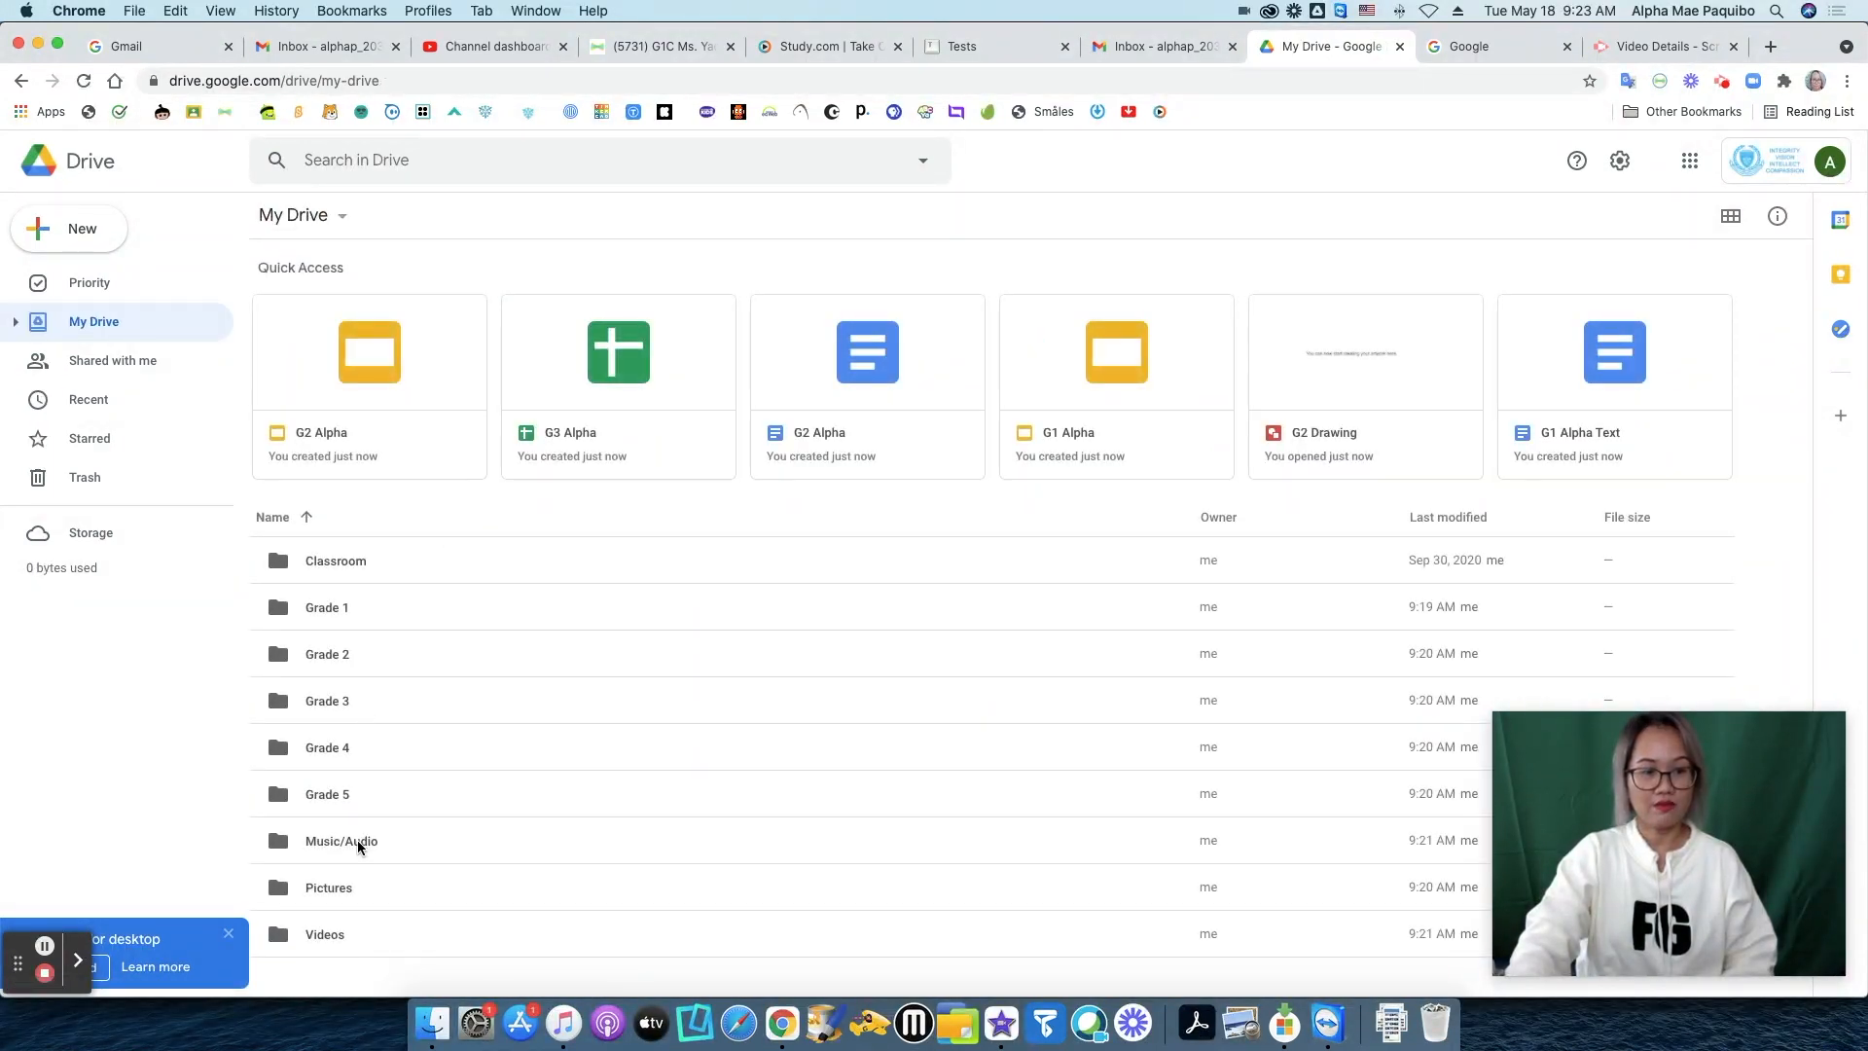
double_click(337, 797)
click(300, 222)
double_click(360, 843)
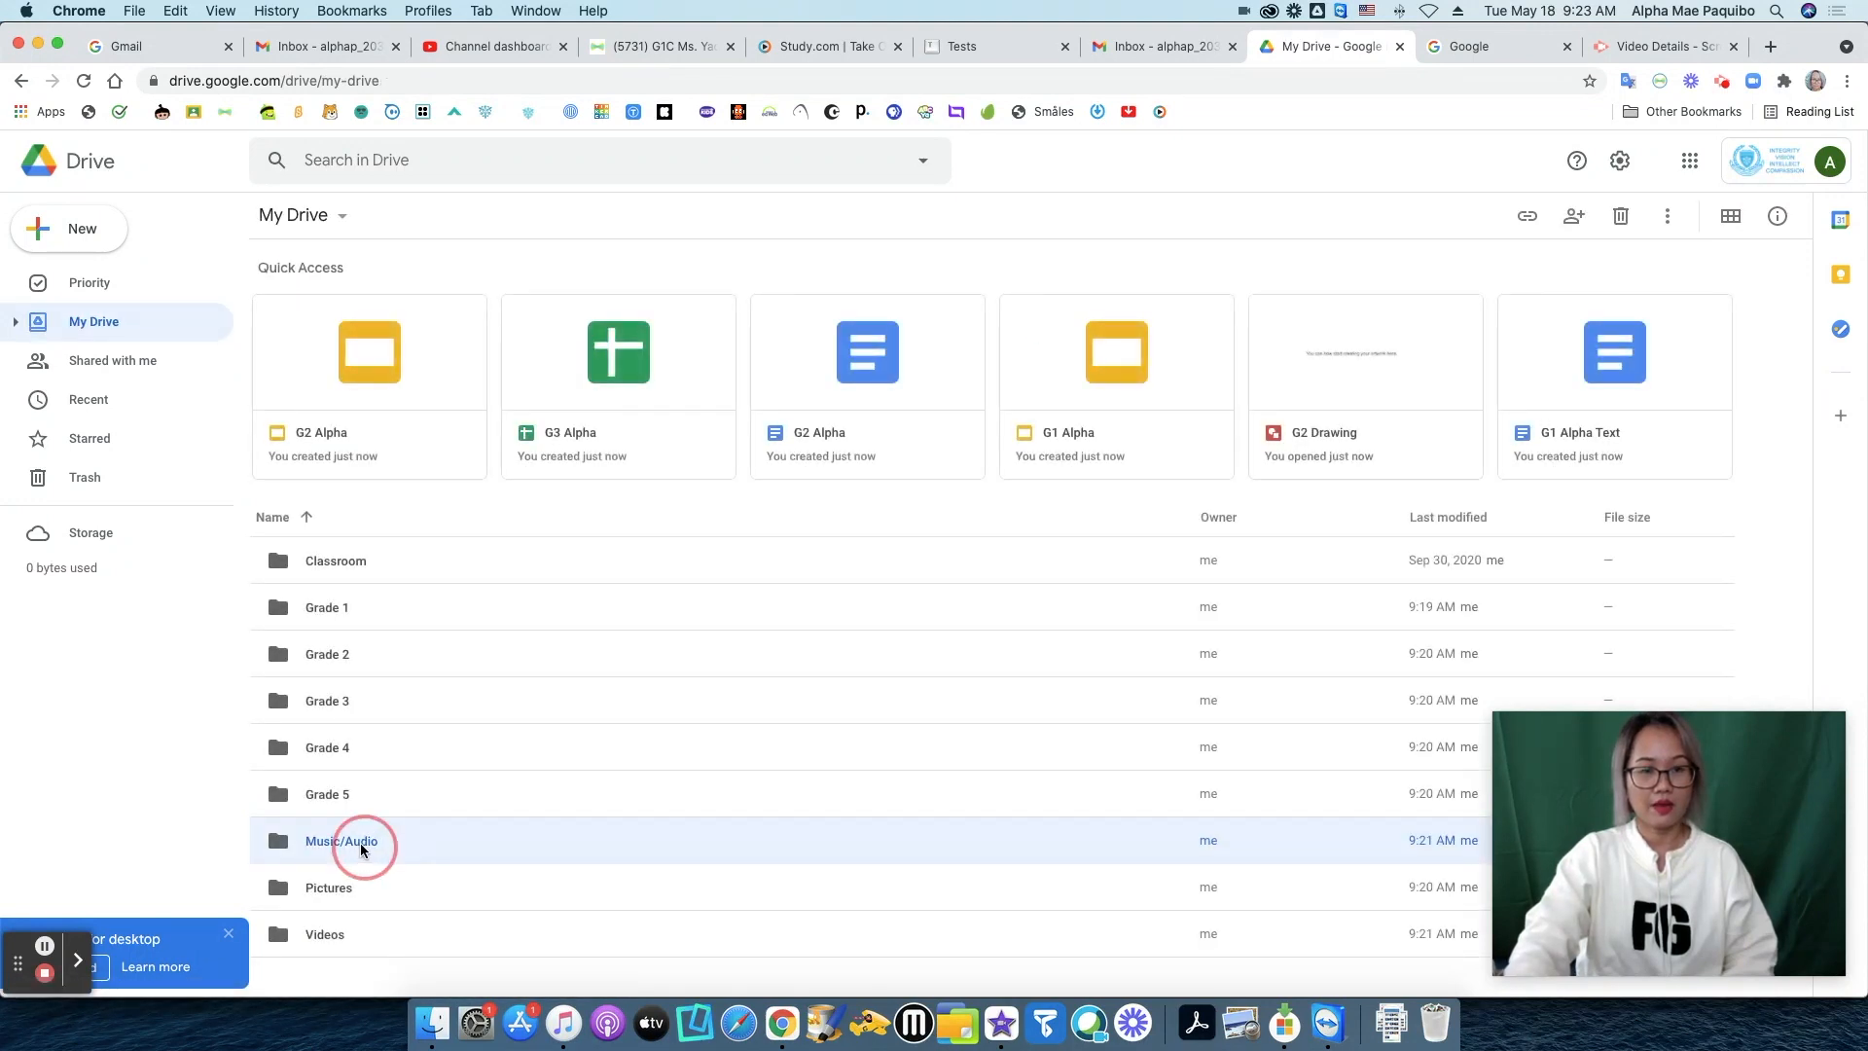
click(292, 216)
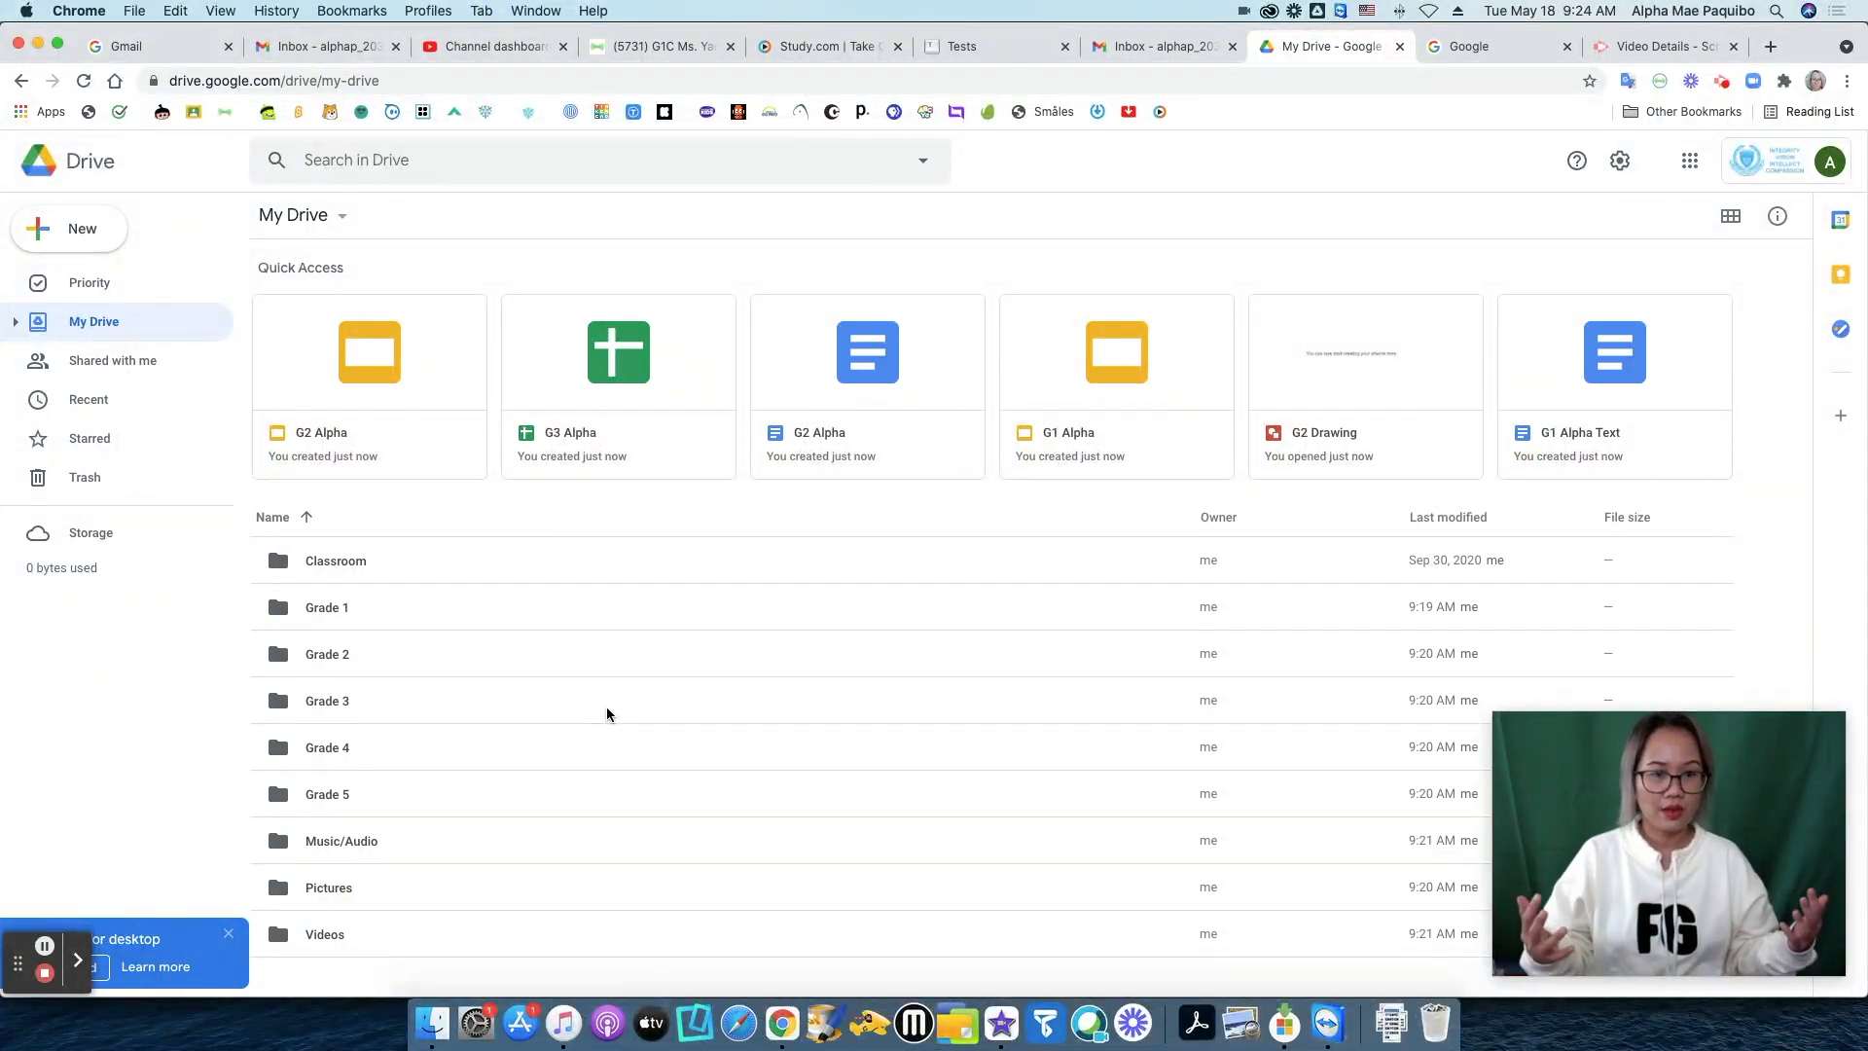
double_click(332, 648)
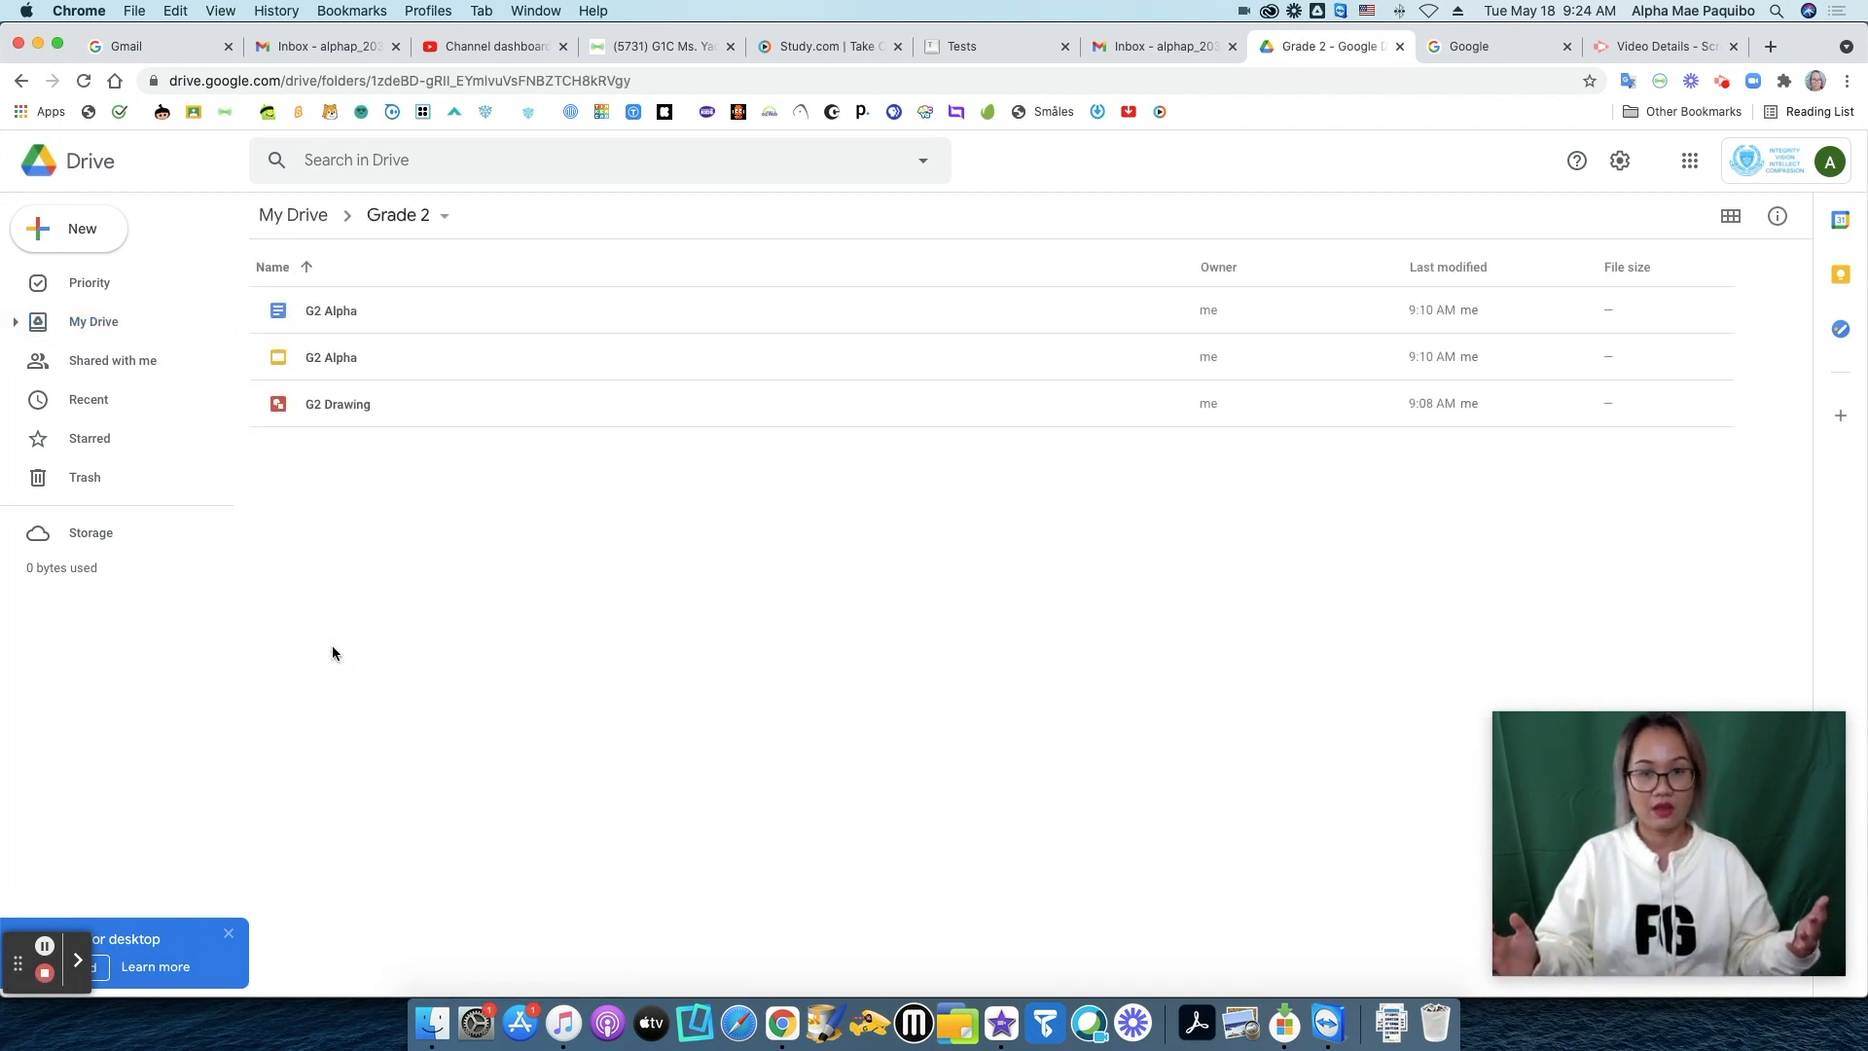
click(295, 215)
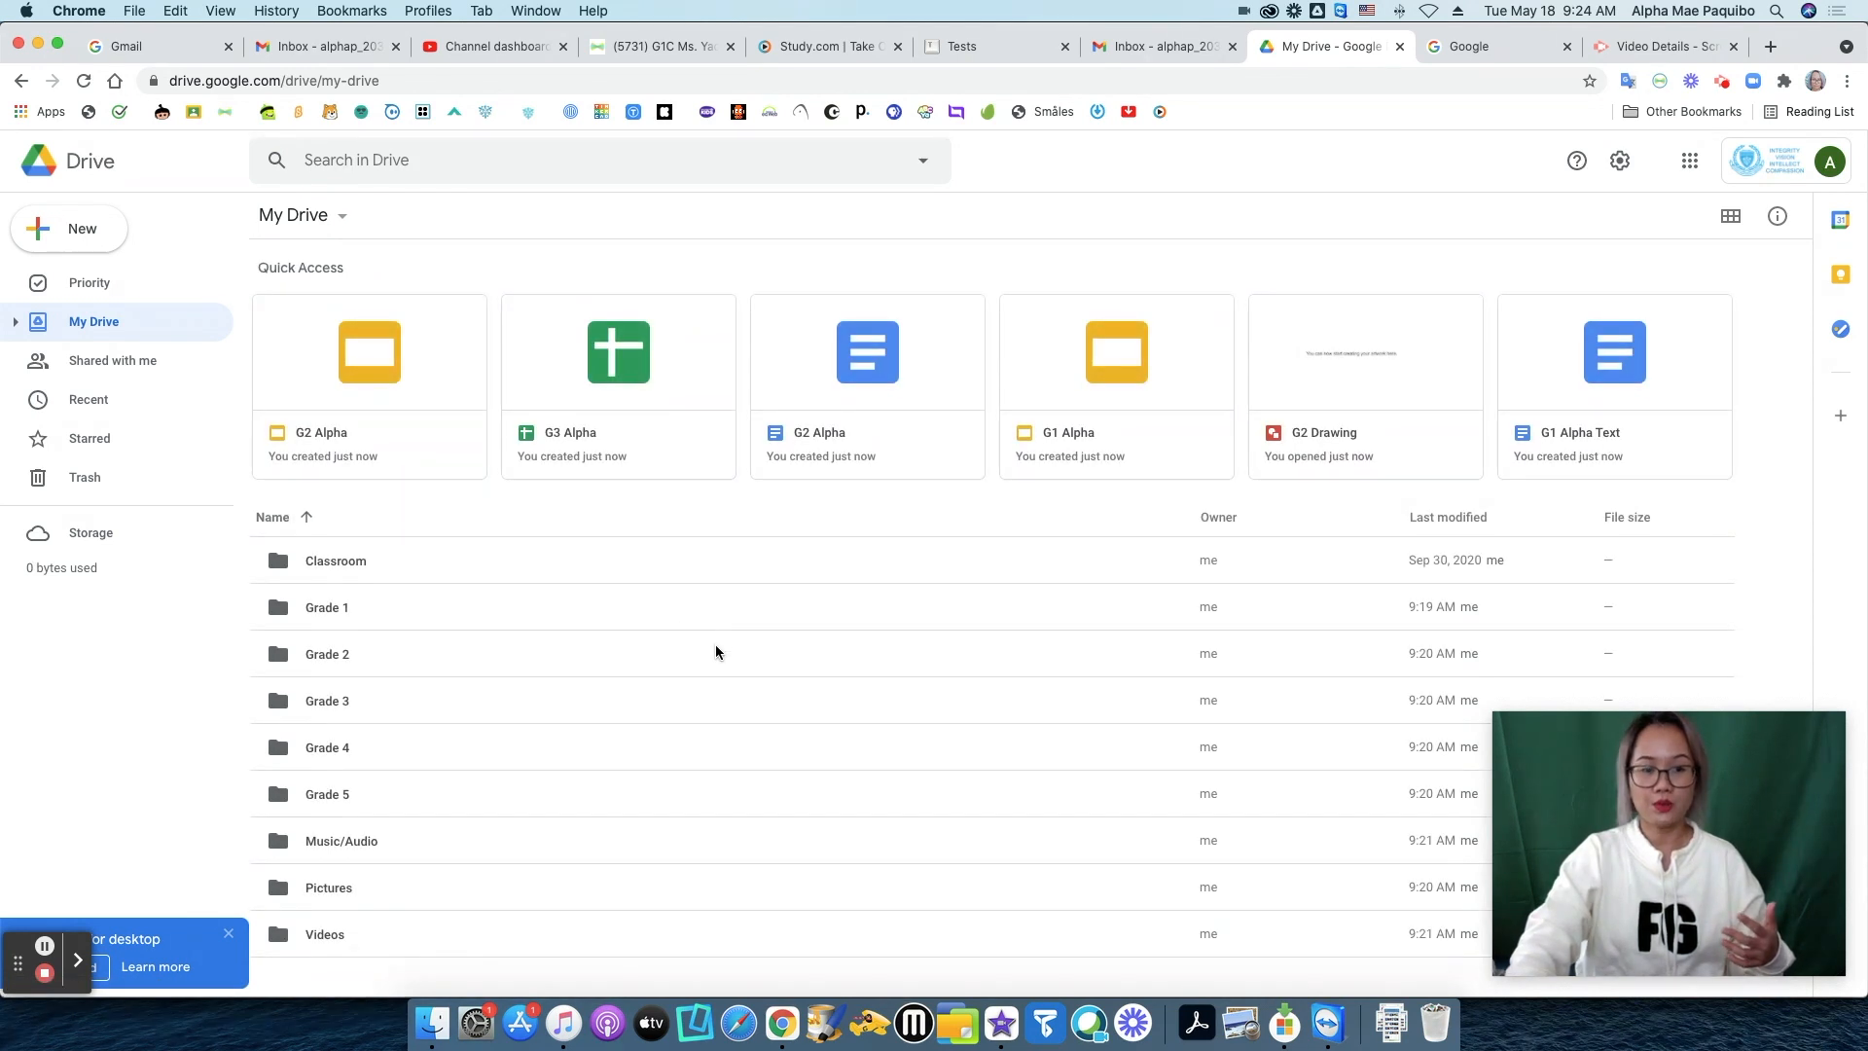